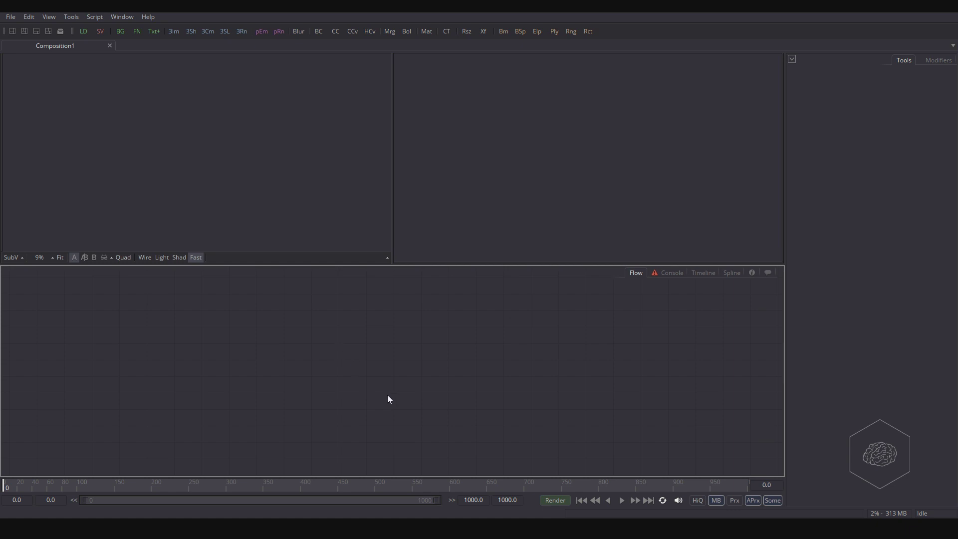
click(250, 152)
click(331, 381)
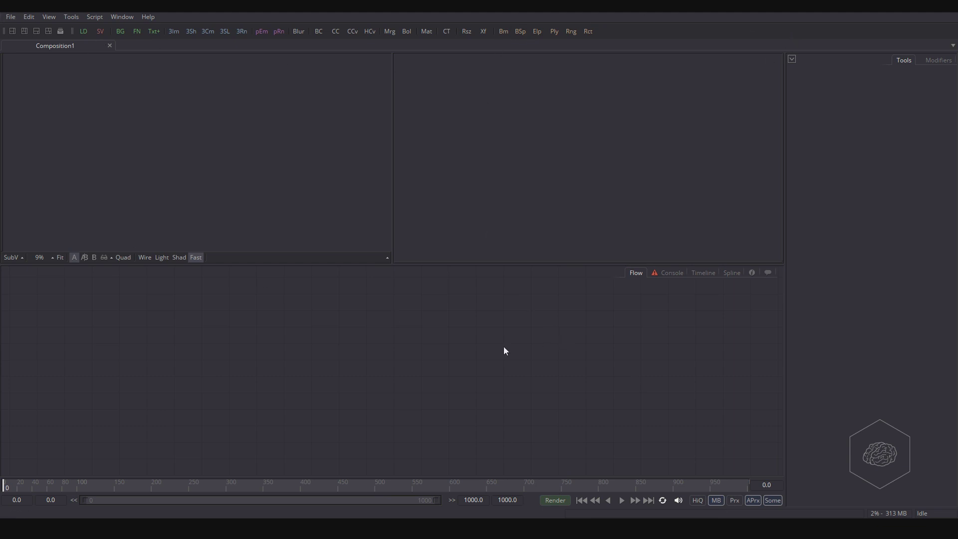
click(10, 17)
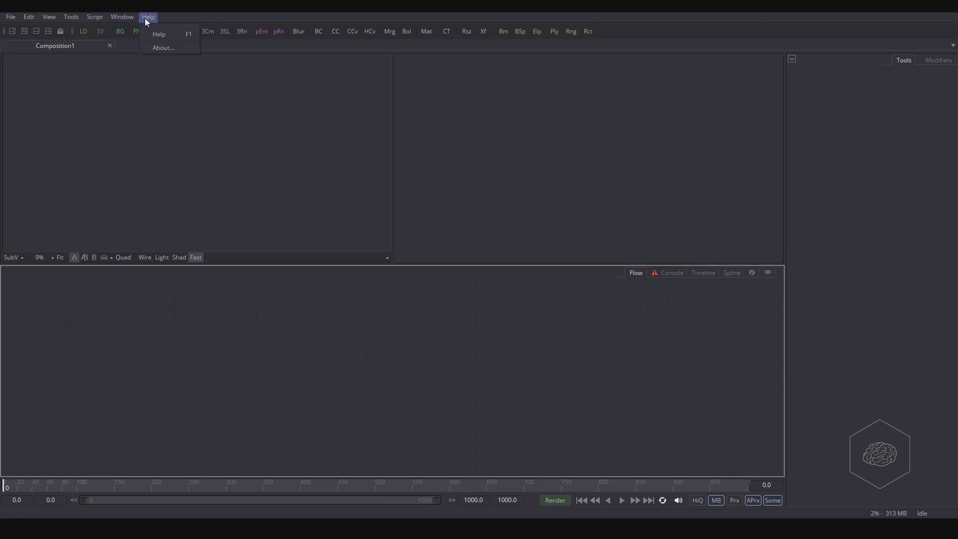
key(ctrl+n)
Step: Compare the preset interface layouts, ending on the one with two side-by-side viewers above the flow
click(12, 31)
click(48, 32)
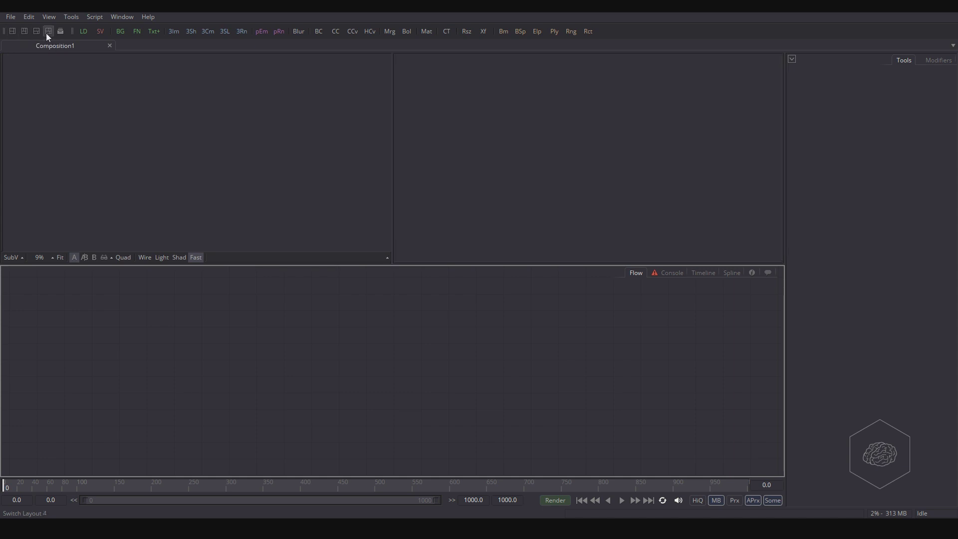
click(39, 33)
click(47, 32)
click(10, 32)
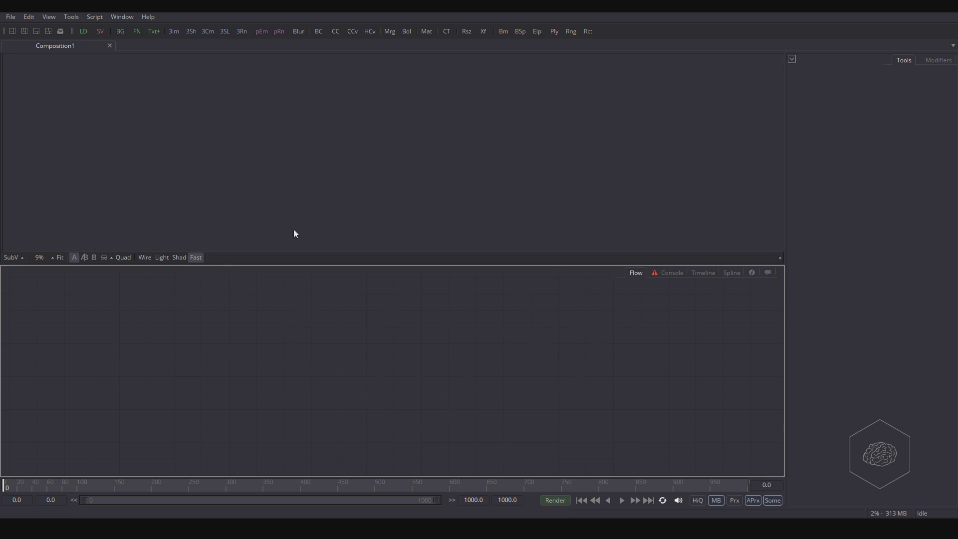
click(24, 31)
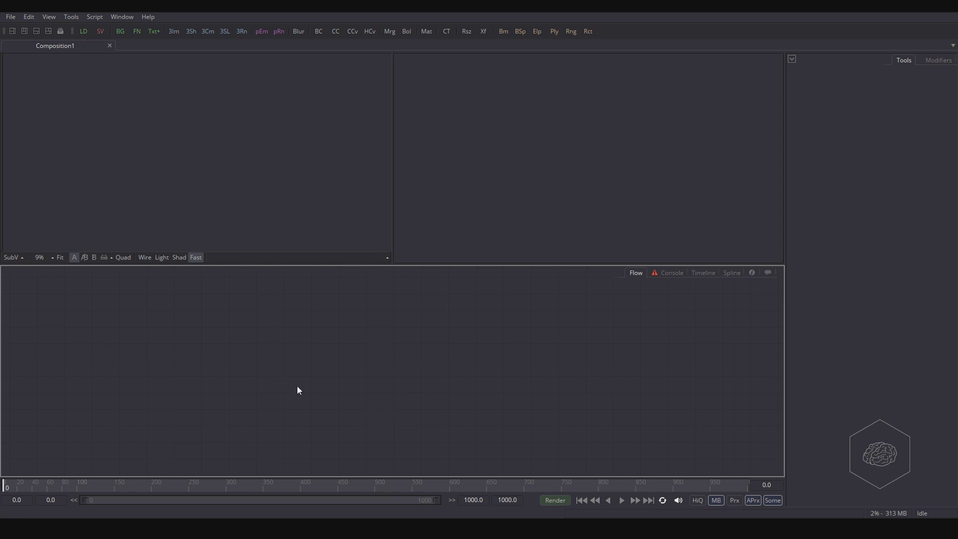
Step: Search the tool list for "load" and add a Loader node to the flow
key(ctrl+space)
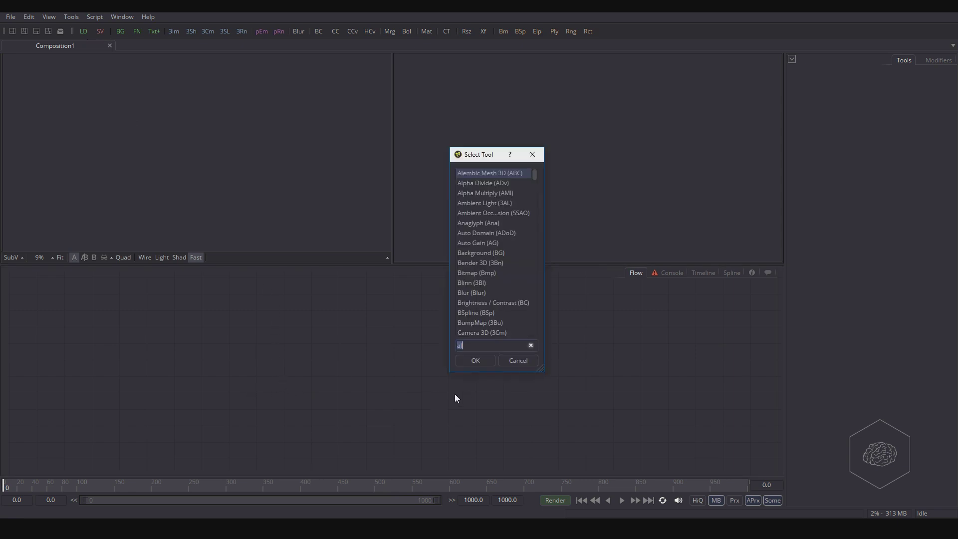
text(oad)
key(BackSpace)
key(BackSpace)
key(BackSpace)
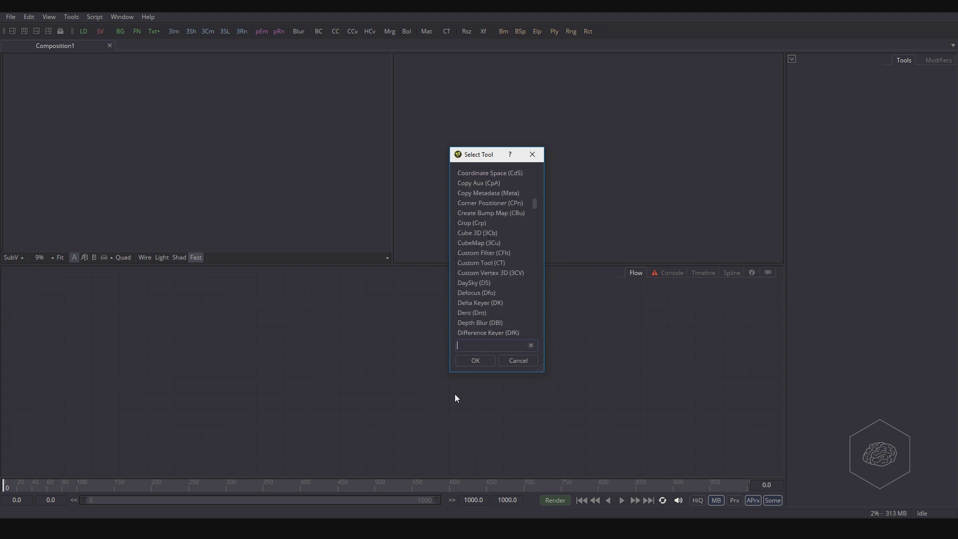
text(load)
key(Return)
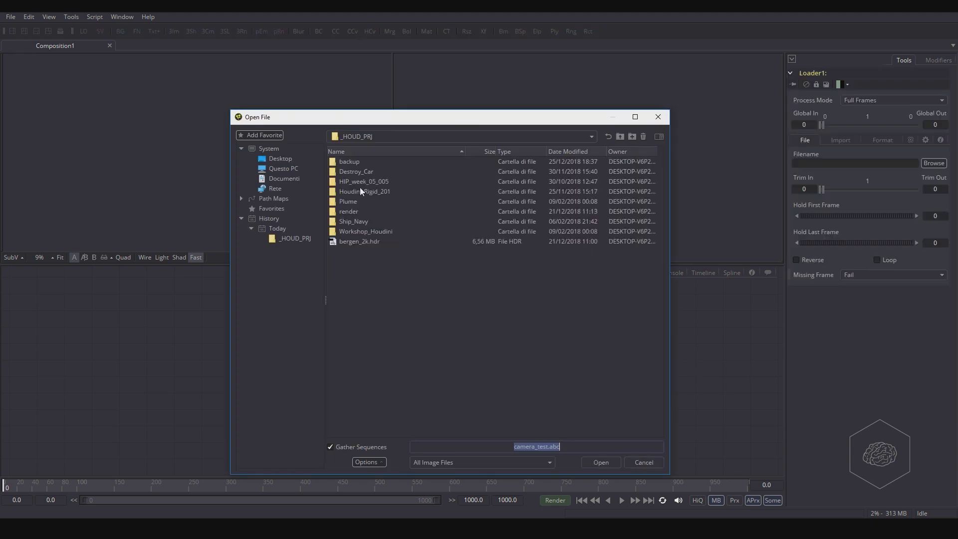
Step: Load the Snowfall_layer_001.v002 EXR sequence from D:, _HOUD_PRJ/render/POPs_Week_06_003/Snowfall_layer_001, and show it in the first viewer
click(277, 170)
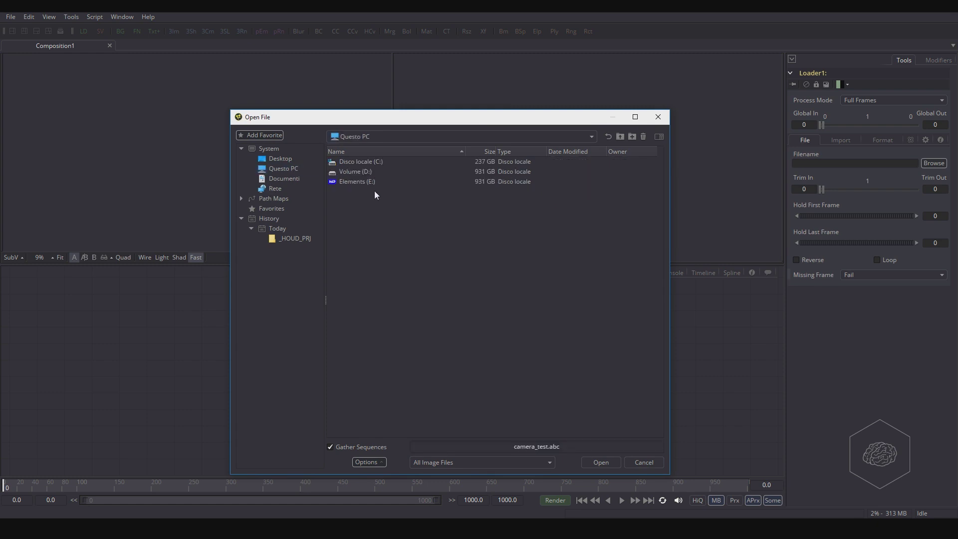
click(355, 161)
double_click(358, 174)
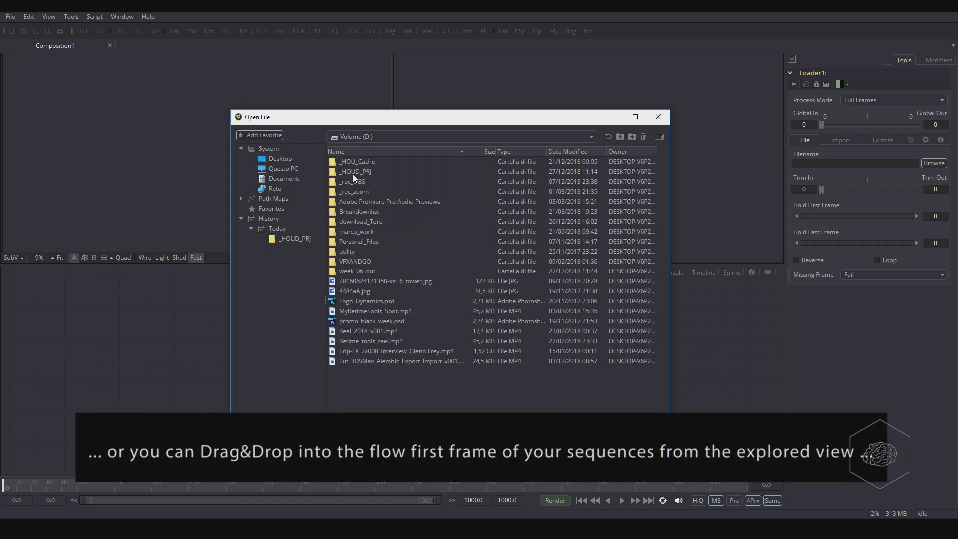
double_click(353, 172)
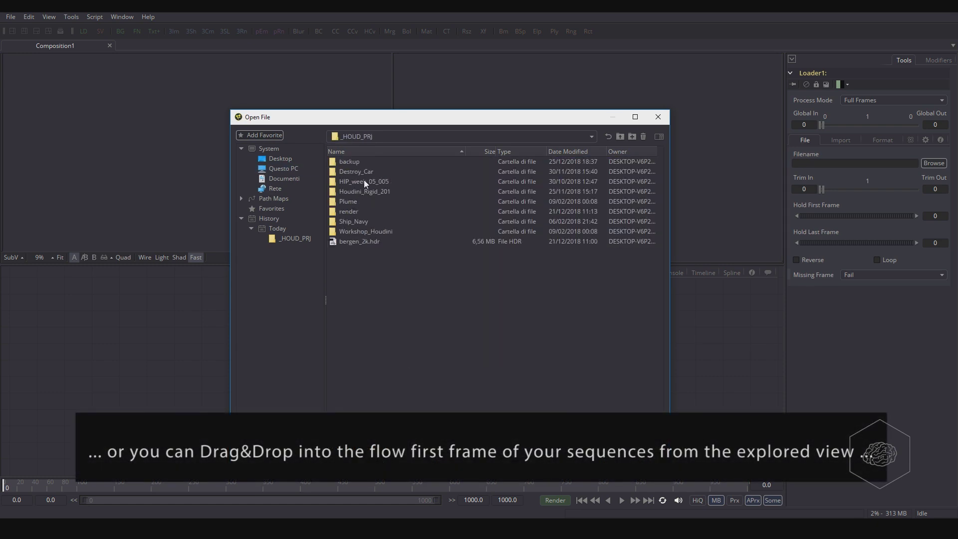
double_click(346, 213)
double_click(378, 162)
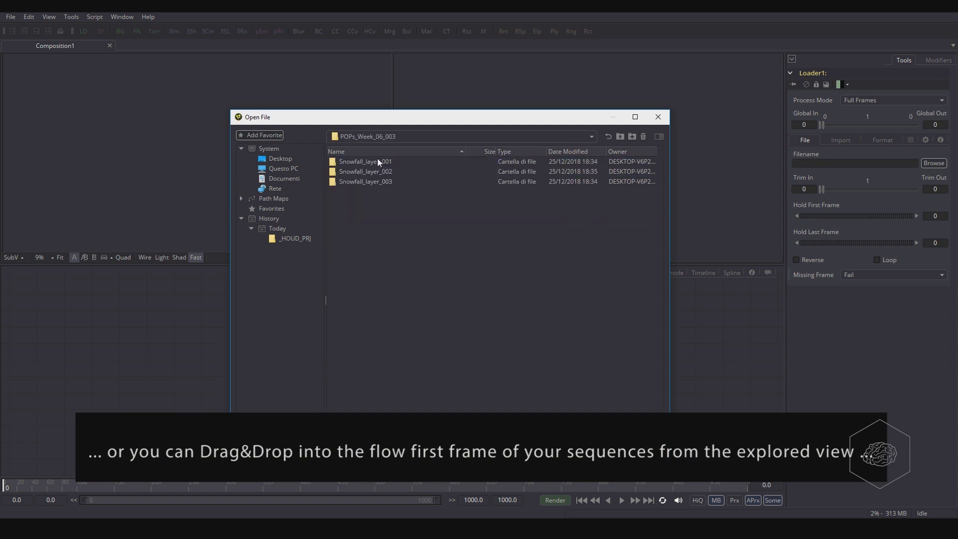
double_click(380, 161)
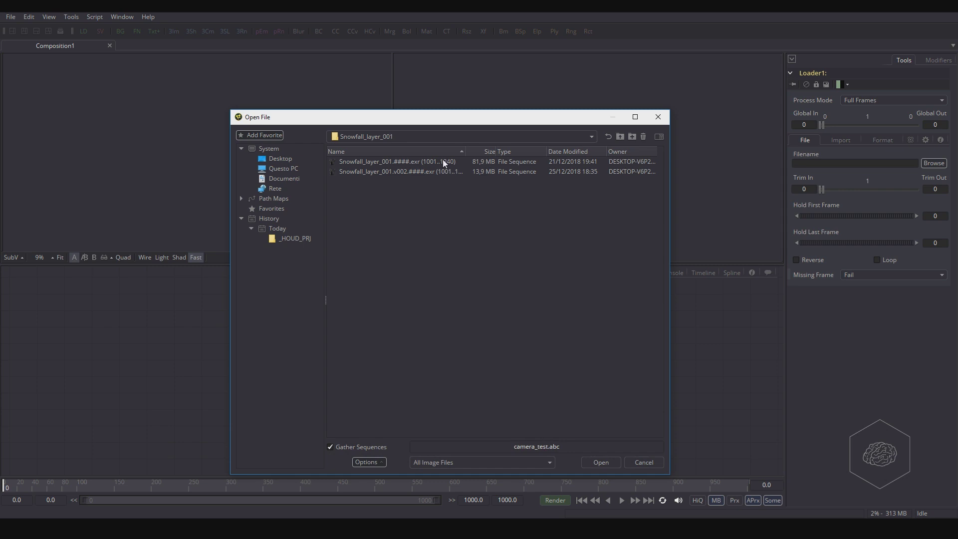
click(443, 163)
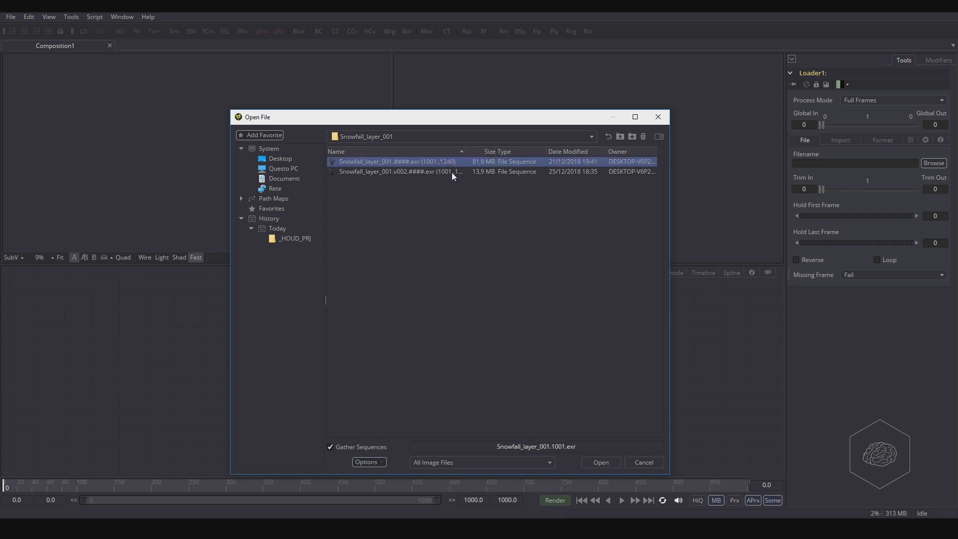
click(451, 172)
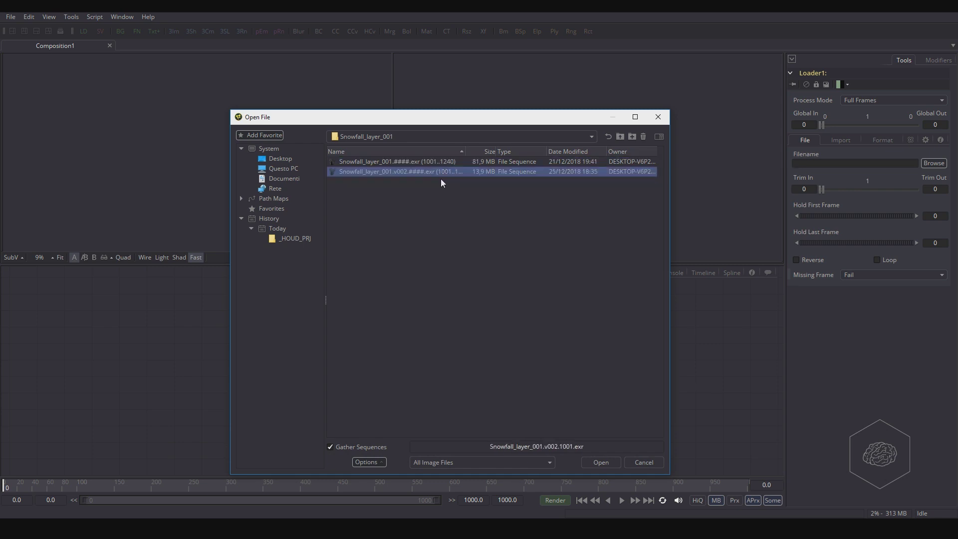
click(608, 463)
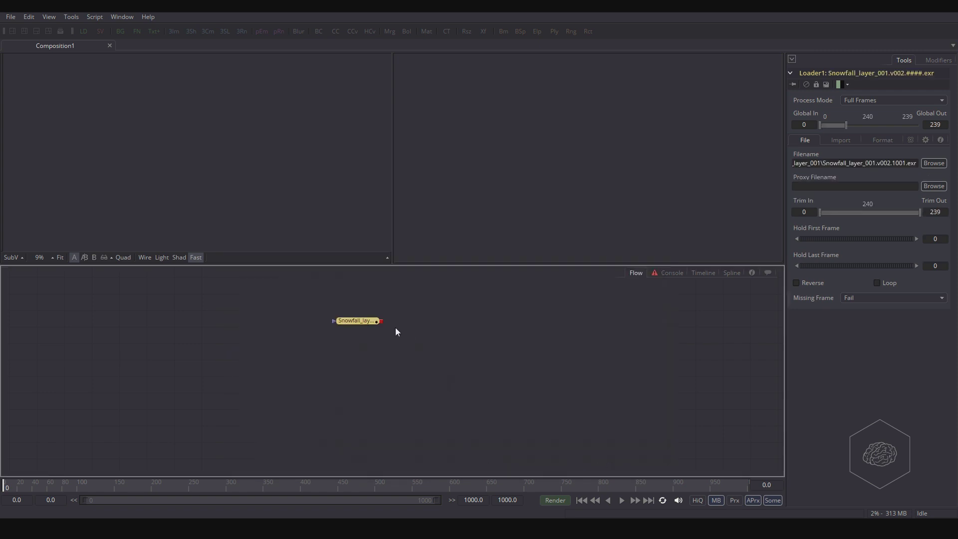
key(1)
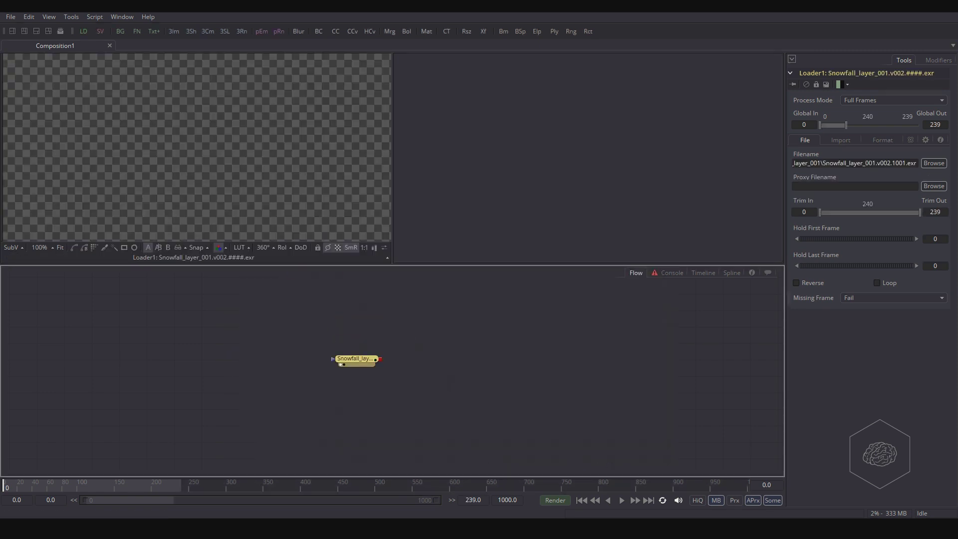
click(440, 360)
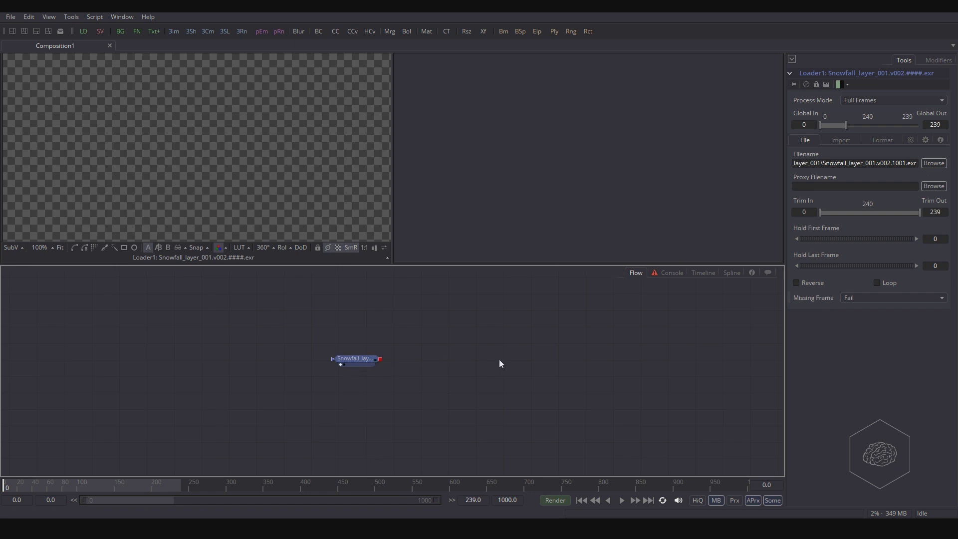
Step: Paste a copy of the Loader, show it in the second viewer, and point it to the Snowfall_layer_001.####.exr sequence
key(ctrl+v)
drag(450, 330, 580, 187)
drag(513, 295, 334, 381)
click(931, 175)
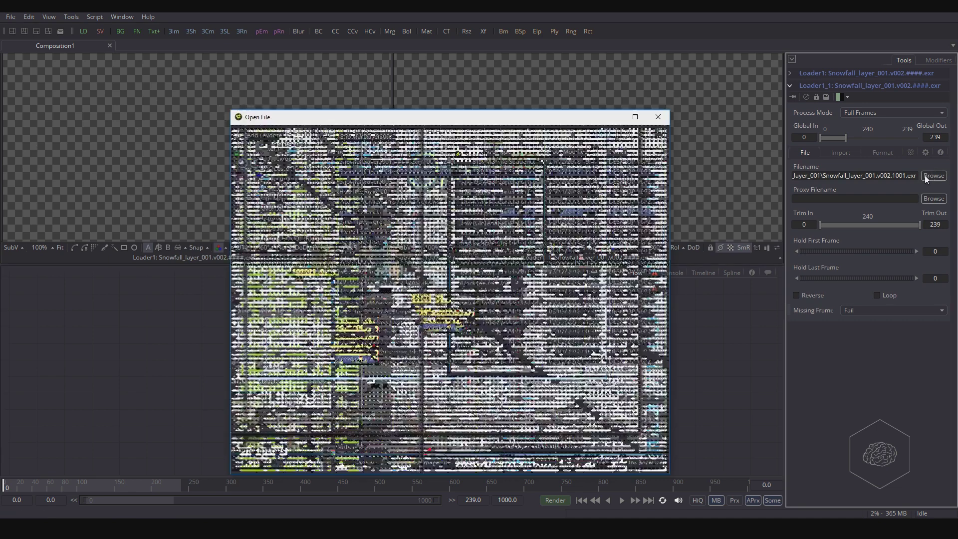
click(406, 162)
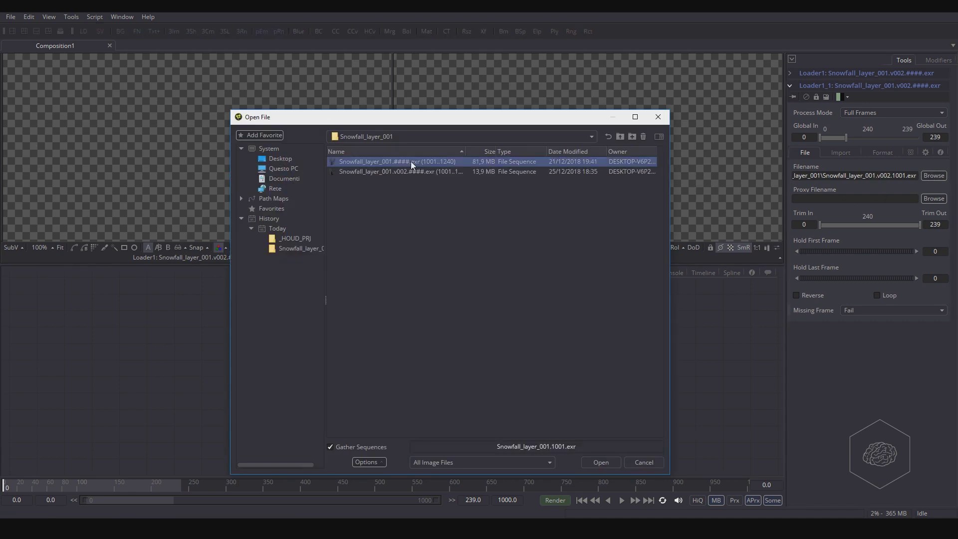
click(601, 462)
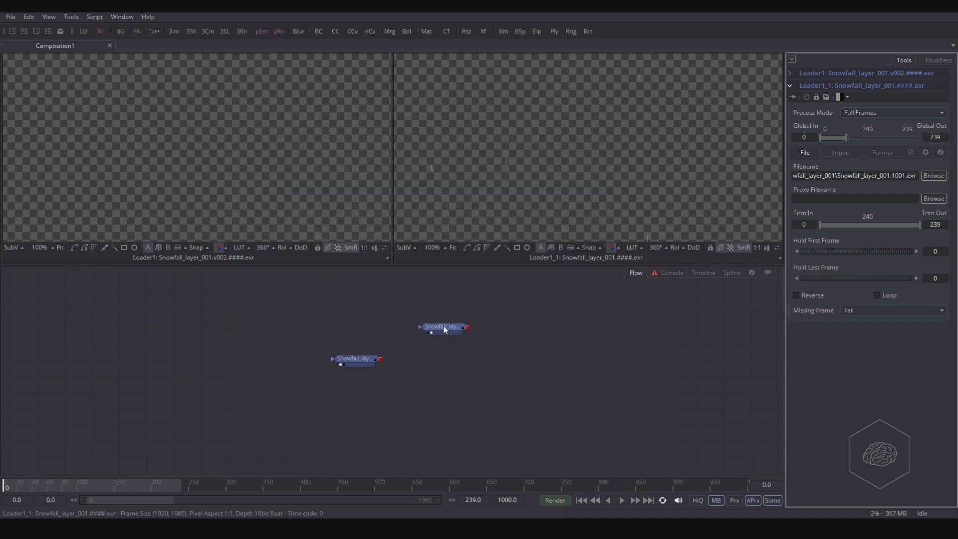
Step: Fit the images to both viewers and enlarge the viewer area by shrinking the flow area
drag(443, 327, 476, 362)
scroll(571, 166, down, 3)
scroll(571, 163, down, 2)
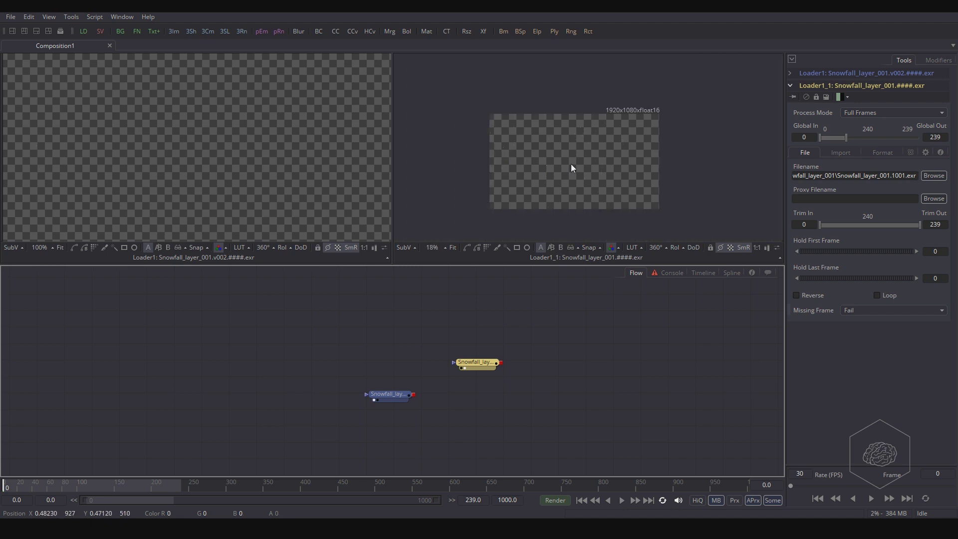
scroll(567, 158, down, 1)
scroll(568, 157, up, 2)
scroll(567, 157, down, 1)
scroll(567, 158, up, 2)
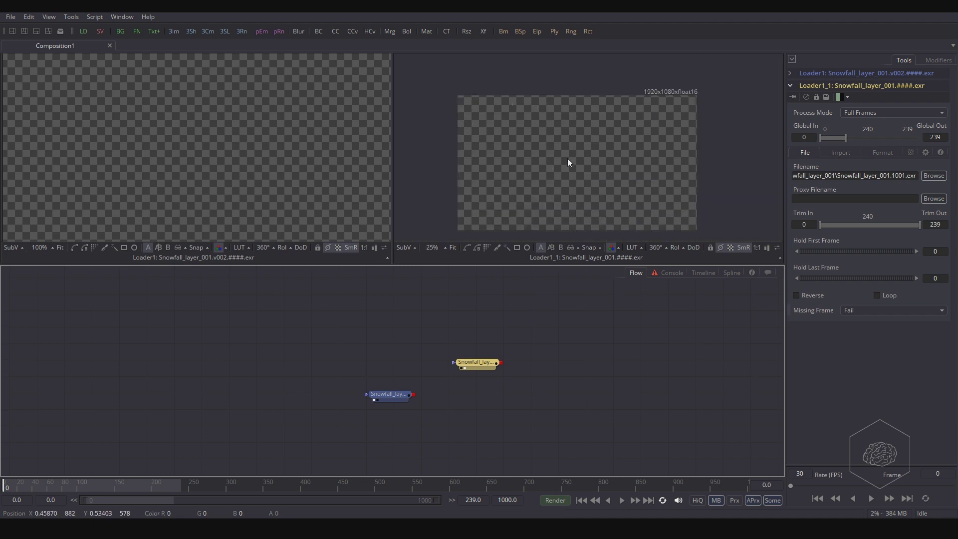
scroll(567, 158, down, 1)
scroll(217, 140, down, 4)
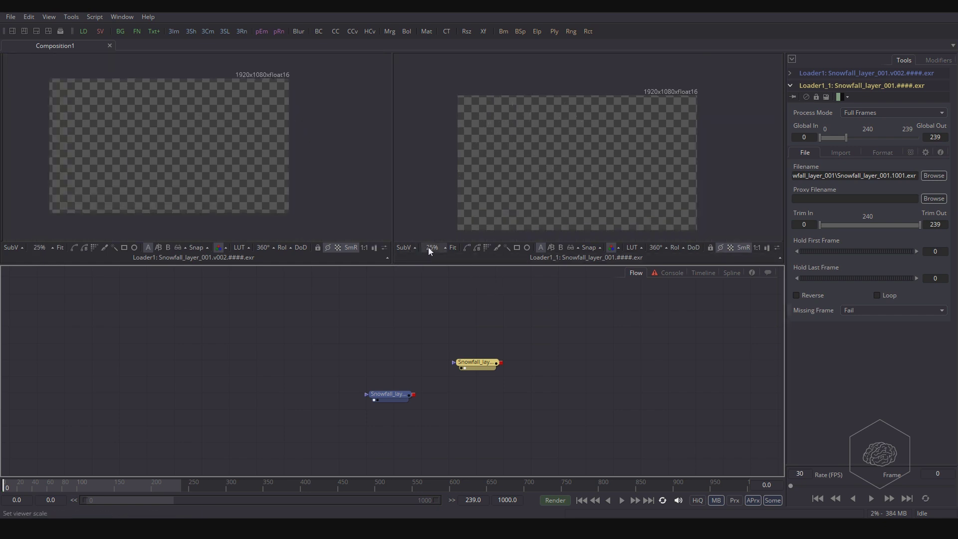
click(451, 247)
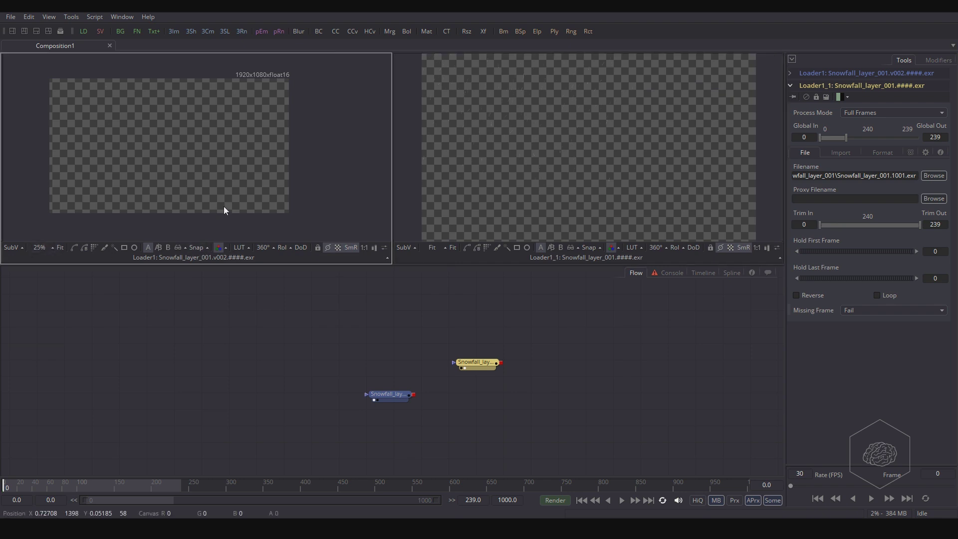
key(ctrl+f)
drag(420, 265, 427, 335)
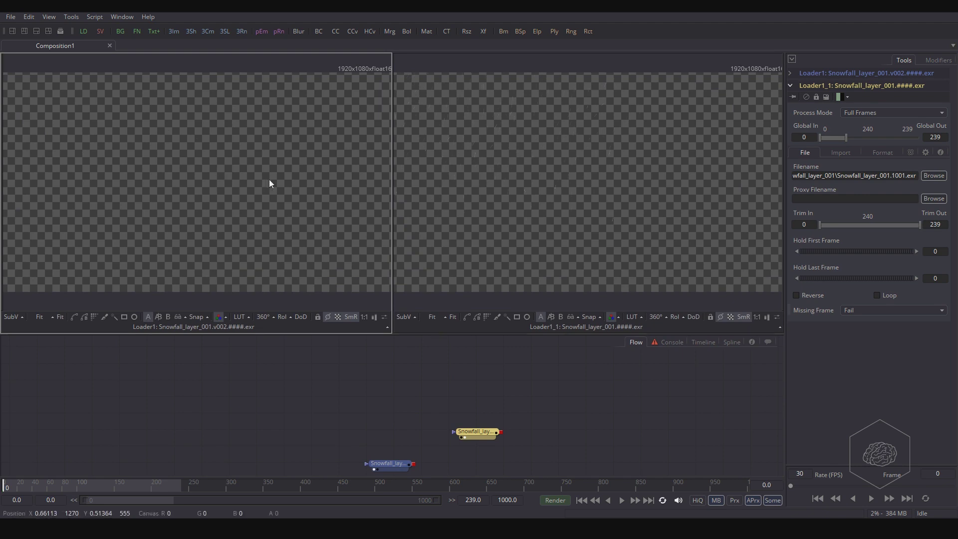
Step: Turn off the checker underlay in both viewers
click(338, 317)
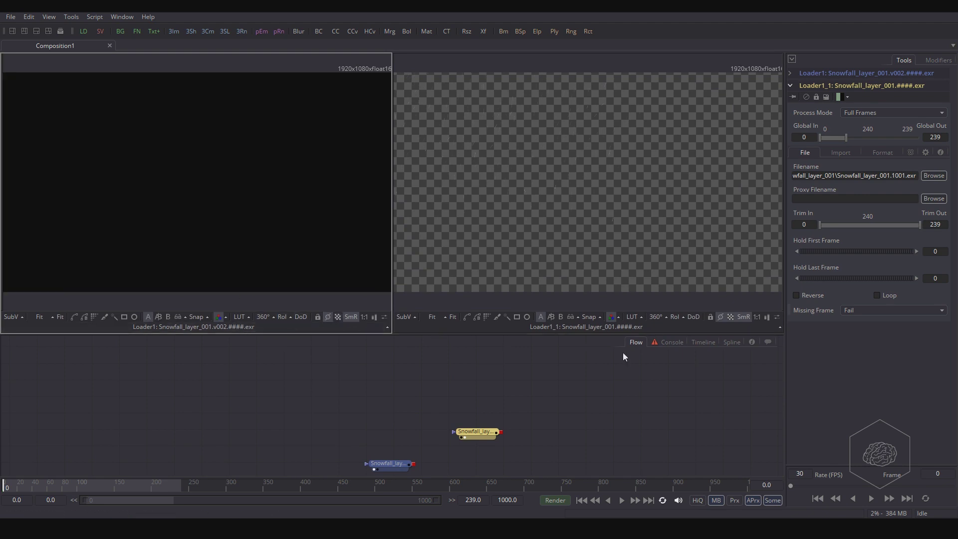
click(730, 317)
Step: Place the Snowfall_layer_001.####.exr Loader node beside the v002 Loader node, at about the same height
drag(392, 469, 380, 408)
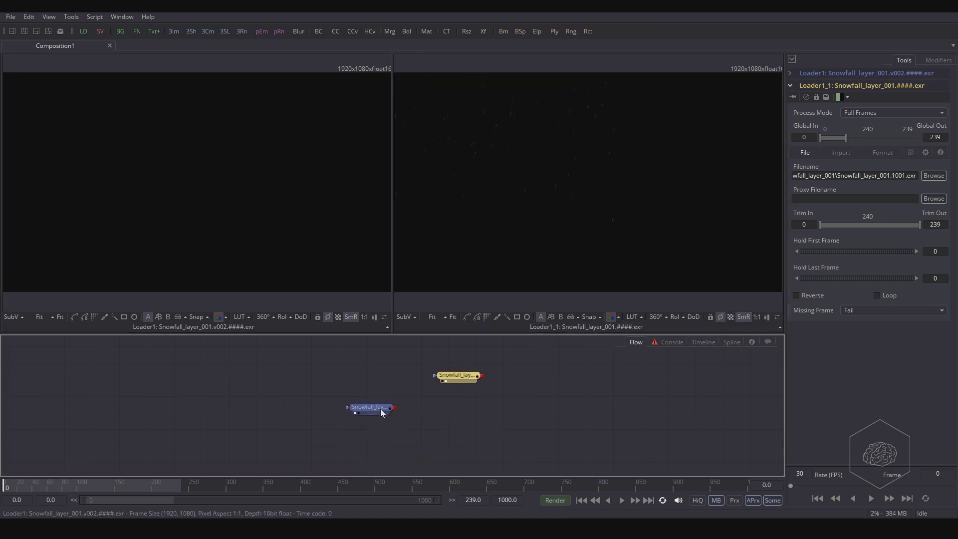
click(380, 408)
drag(543, 356, 421, 430)
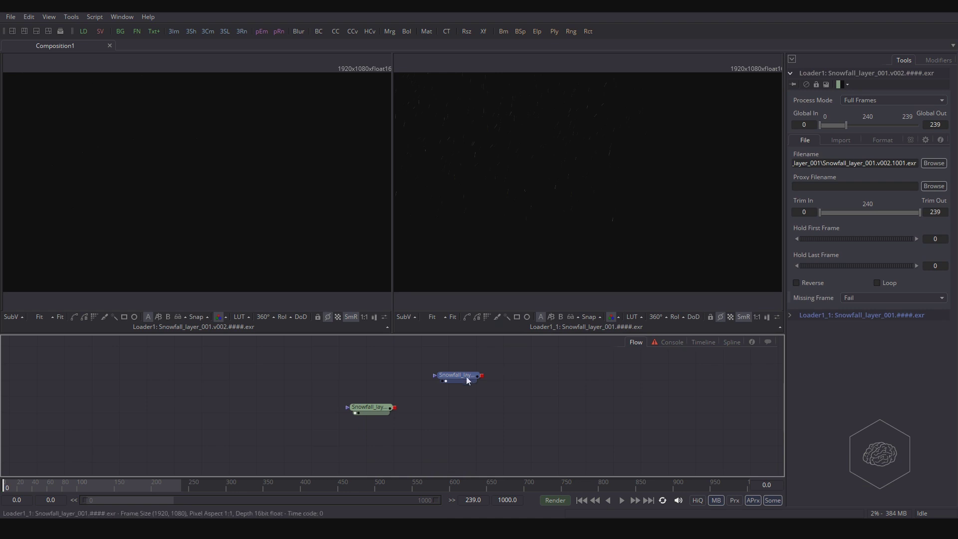
click(515, 408)
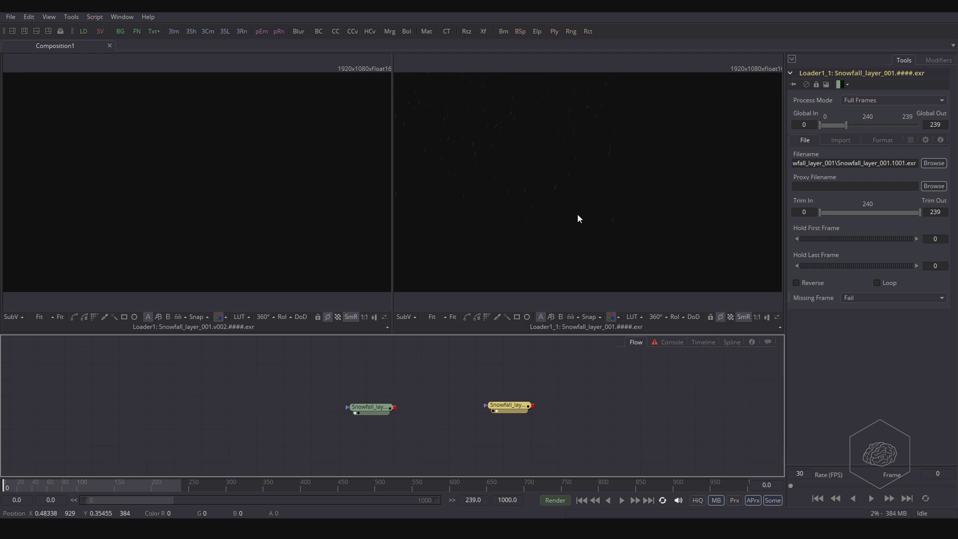
Step: Turn the first viewer's checker underlay on and off again
click(338, 316)
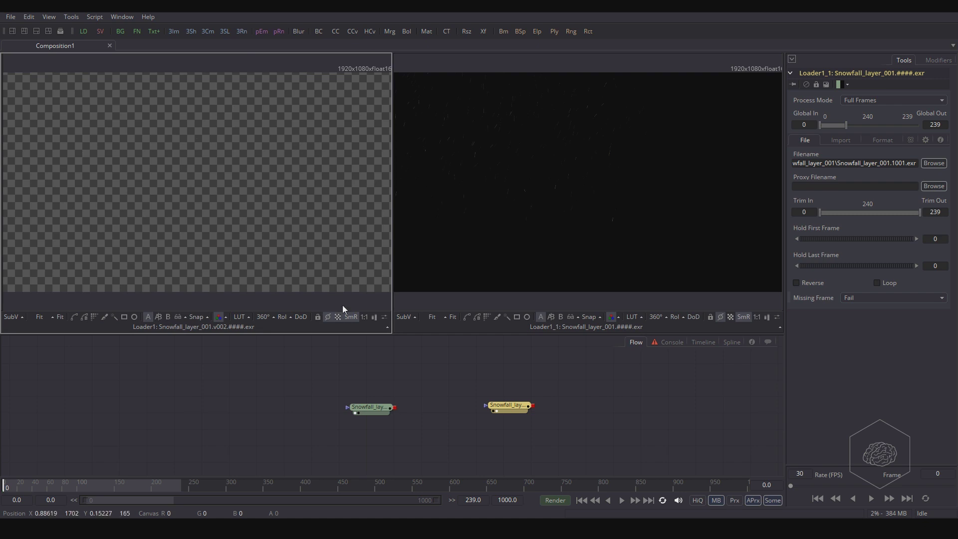
click(334, 314)
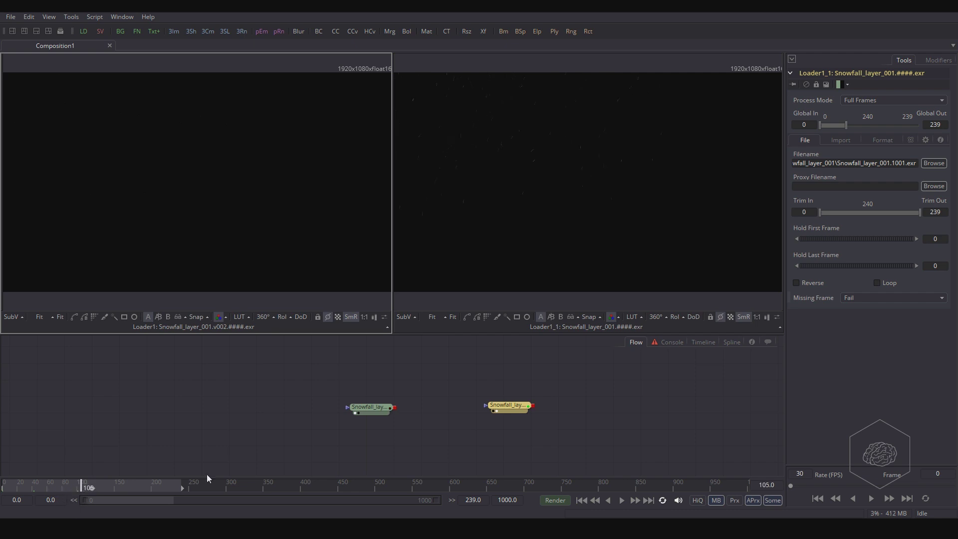
Step: Inspect the v002 snowfall sequence at frame 105 in the first viewer at closer and wider scales
click(366, 409)
scroll(90, 124, up, 5)
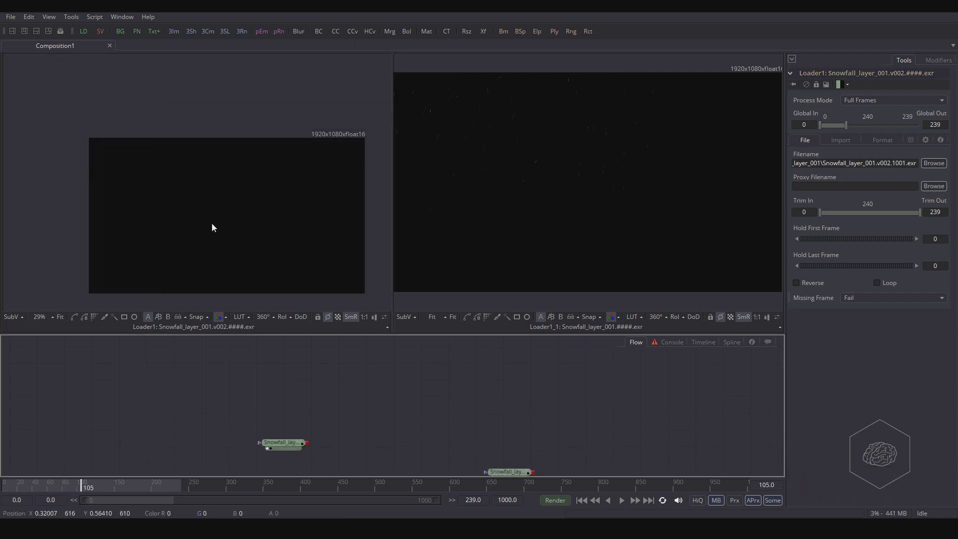
scroll(212, 224, up, 3)
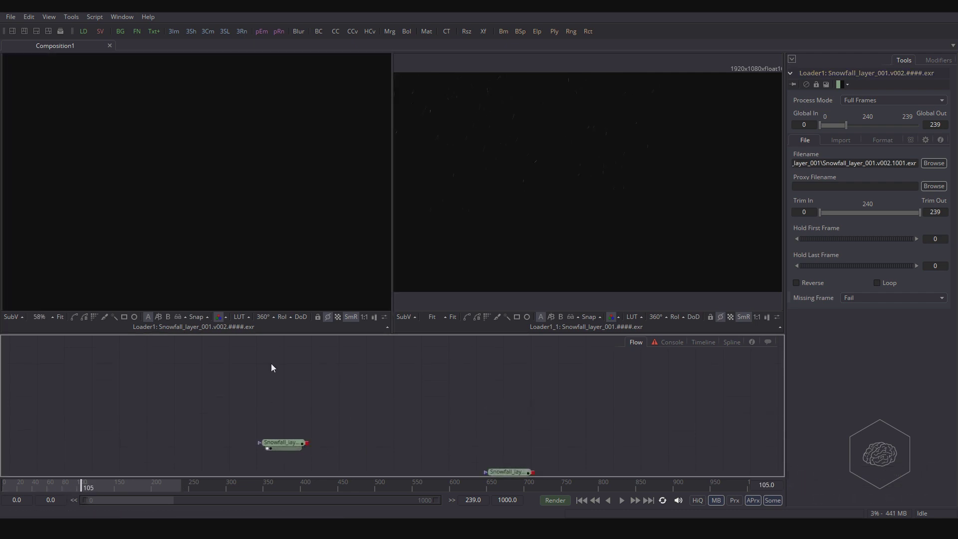
scroll(174, 179, down, 2)
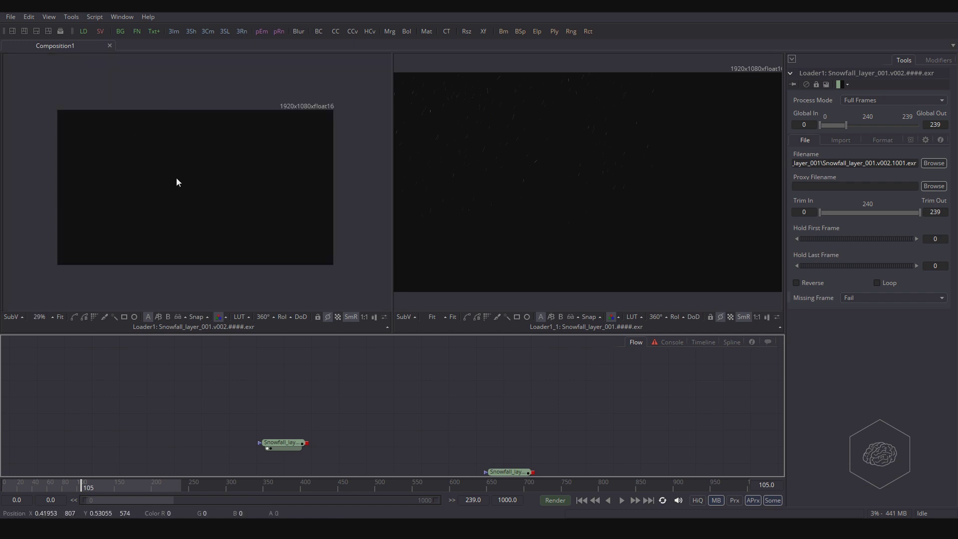
Step: Inspect the Snowfall_layer_001.####.exr sequence at frame 105 in the second viewer at wider and closer scales
scroll(579, 155, down, 1)
scroll(522, 395, down, 3)
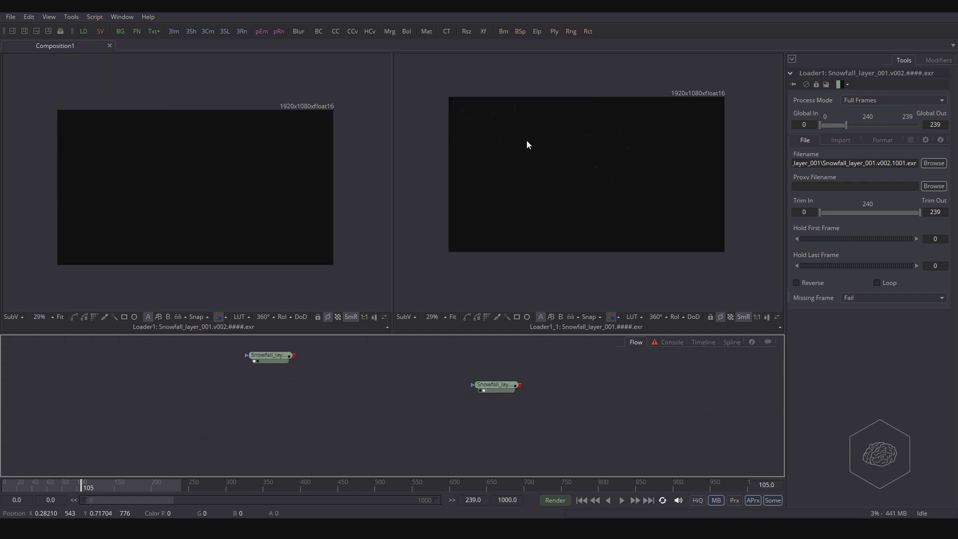
scroll(617, 189, up, 1)
scroll(616, 189, up, 1)
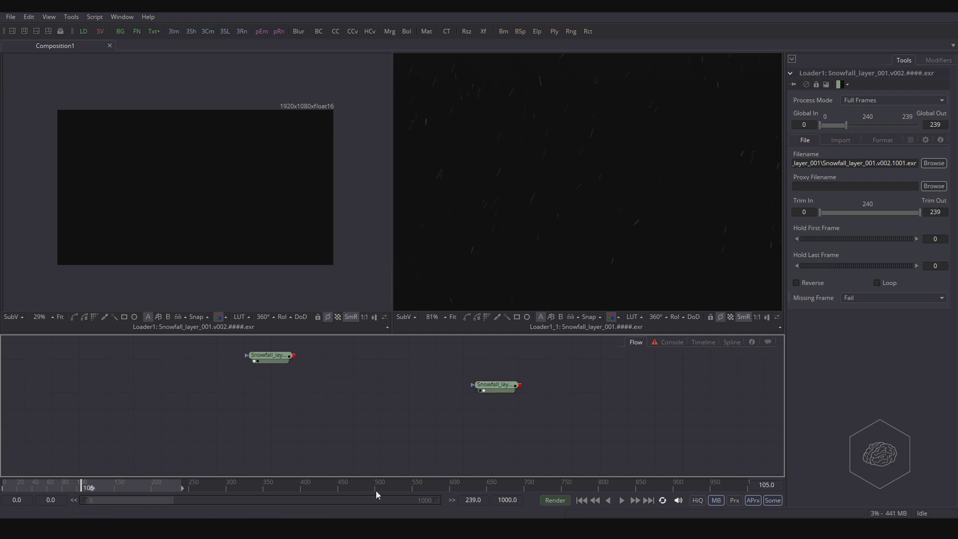
Step: Switch to Houdini, return to the object level and open the snowfall geometry network
mouse_move(368, 516)
click(354, 486)
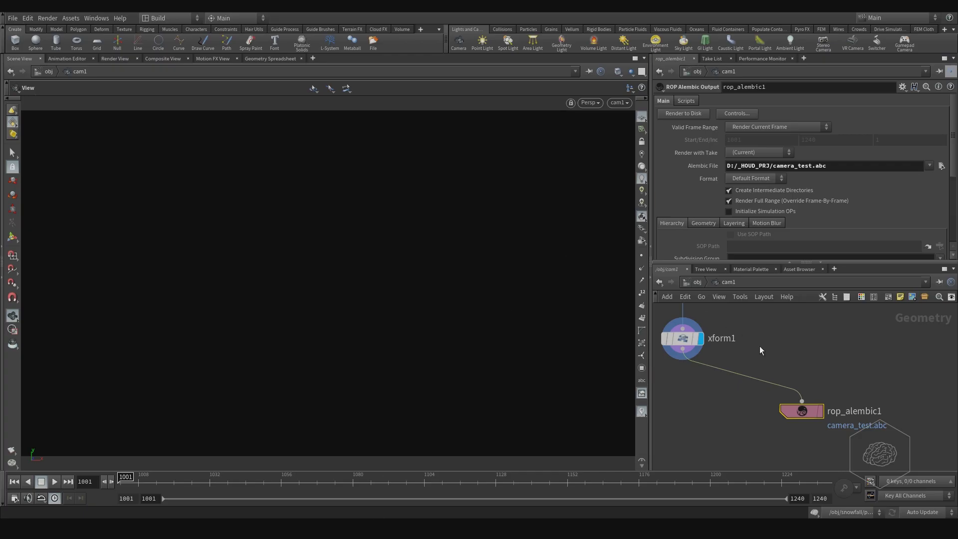
key(u)
drag(794, 362, 813, 431)
drag(757, 331, 691, 369)
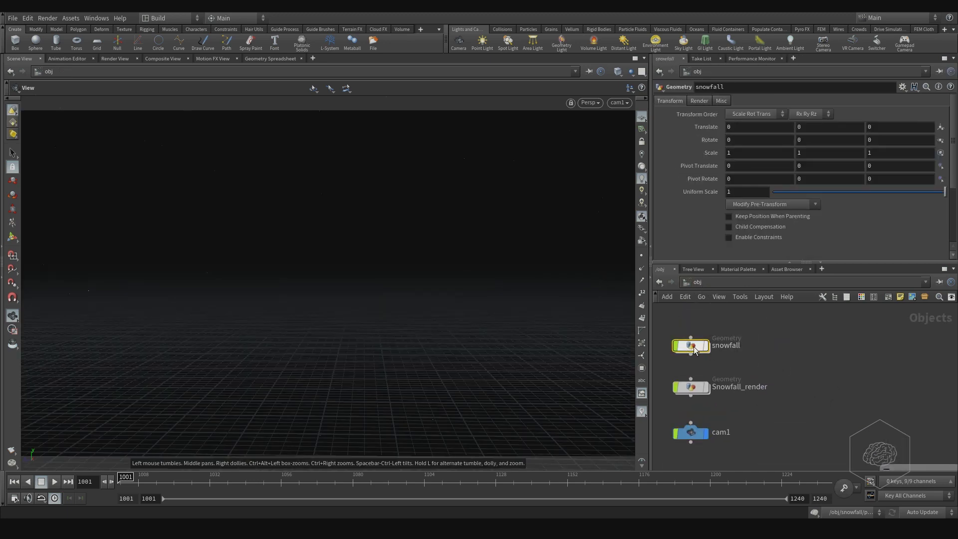
double_click(694, 347)
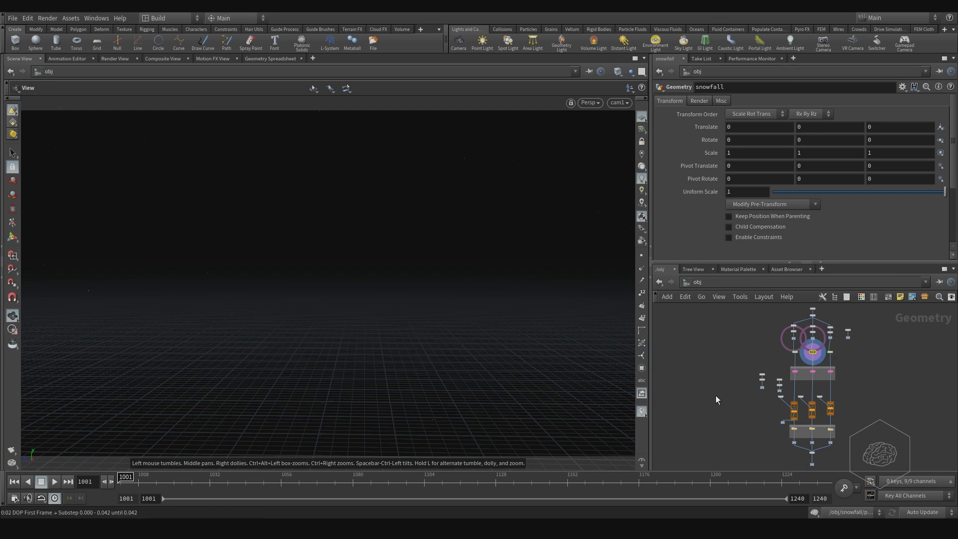
Step: Examine the sphere instance nodes and the Pscale_control parameters of the CTRL_BG_Snow null
drag(717, 385, 678, 365)
scroll(736, 402, up, 3)
scroll(743, 359, up, 6)
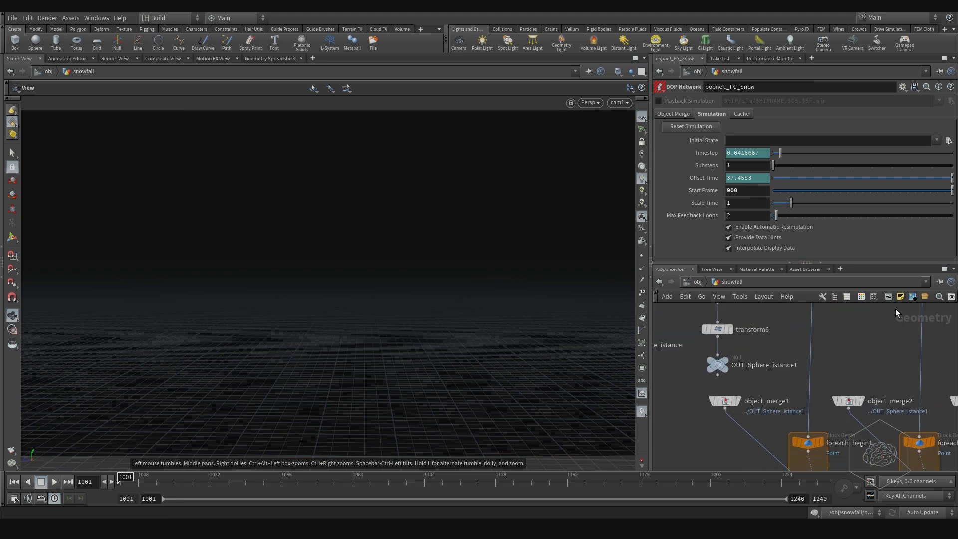
drag(734, 377, 729, 349)
drag(761, 320, 758, 335)
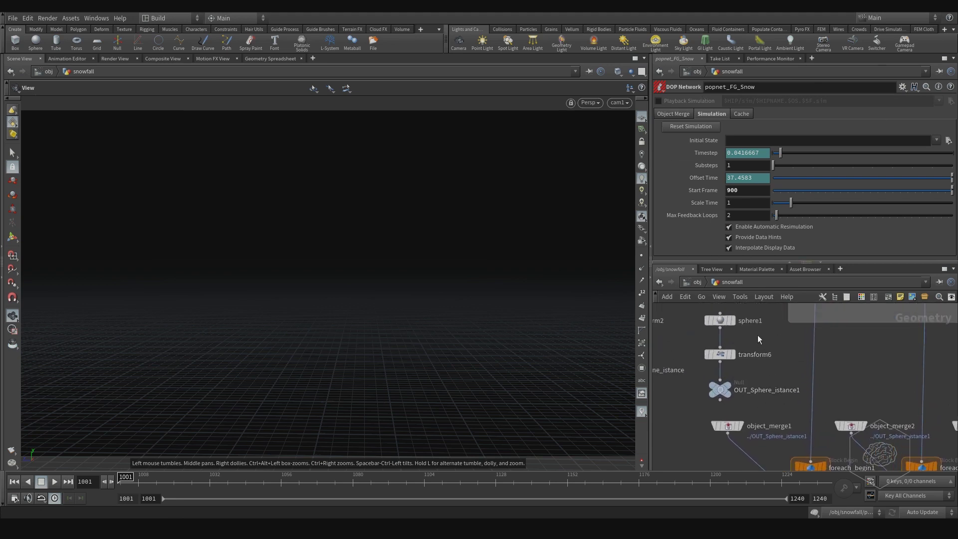
drag(883, 386, 823, 359)
drag(781, 330, 732, 378)
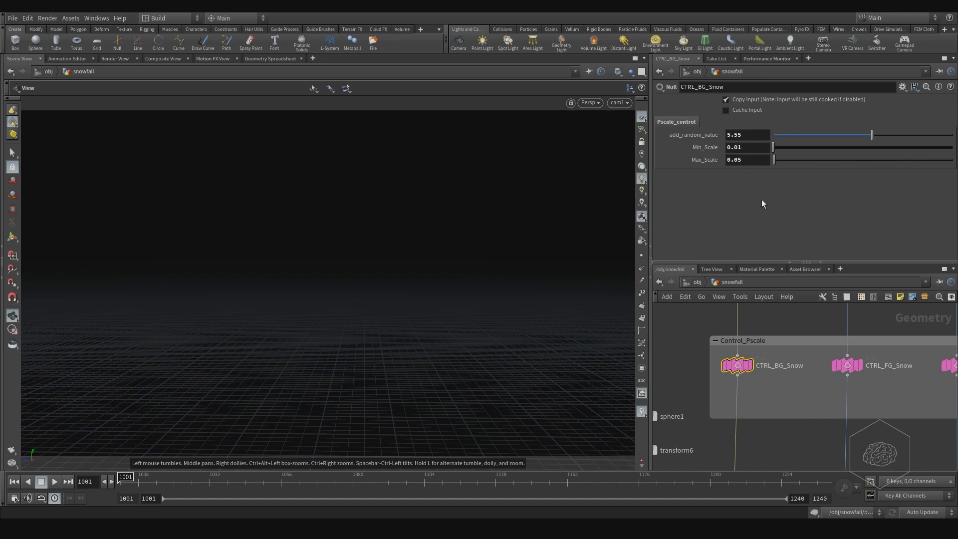
Step: Examine the three for-each copy loops below the Control_Pscale nodes
scroll(764, 385, down, 5)
drag(683, 382, 654, 325)
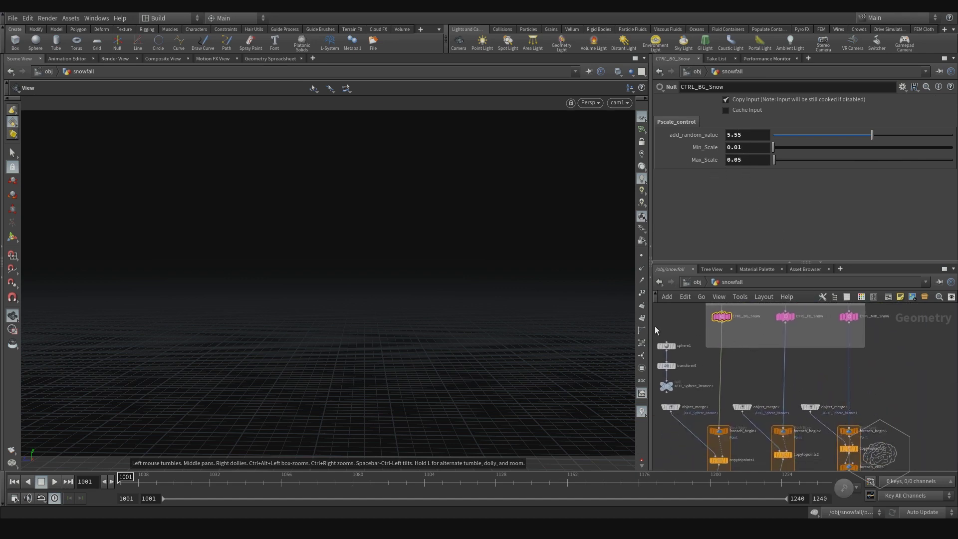
drag(838, 372, 820, 325)
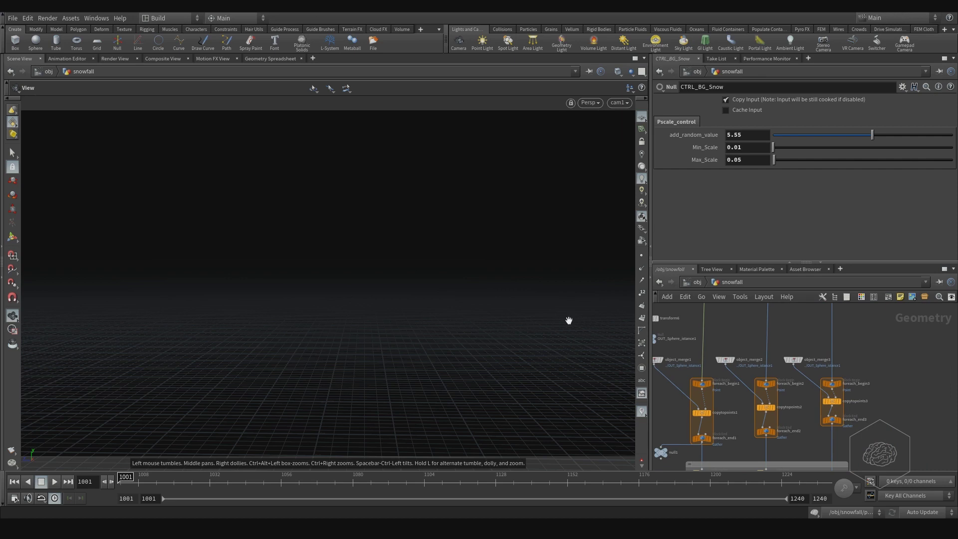
Step: Switch back to Fusion and add a Loader for the Snowfall_layer_003.####.exr sequence from the Snowfall_layer_003 folder
click(307, 527)
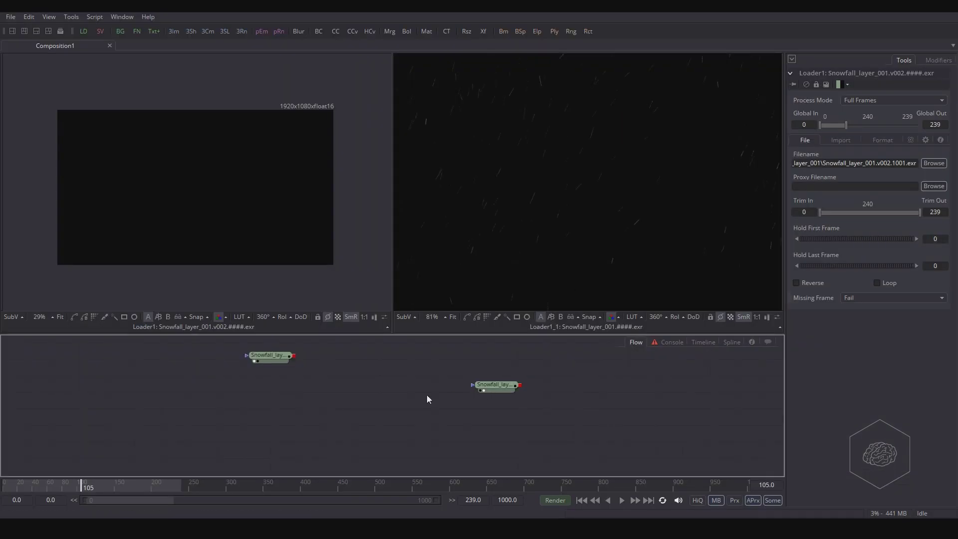
key(shift+space)
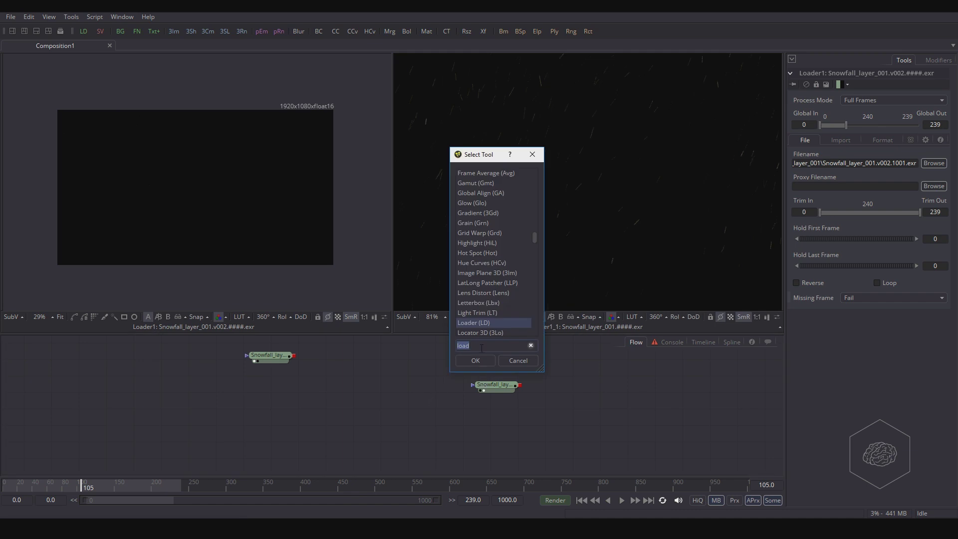
click(482, 360)
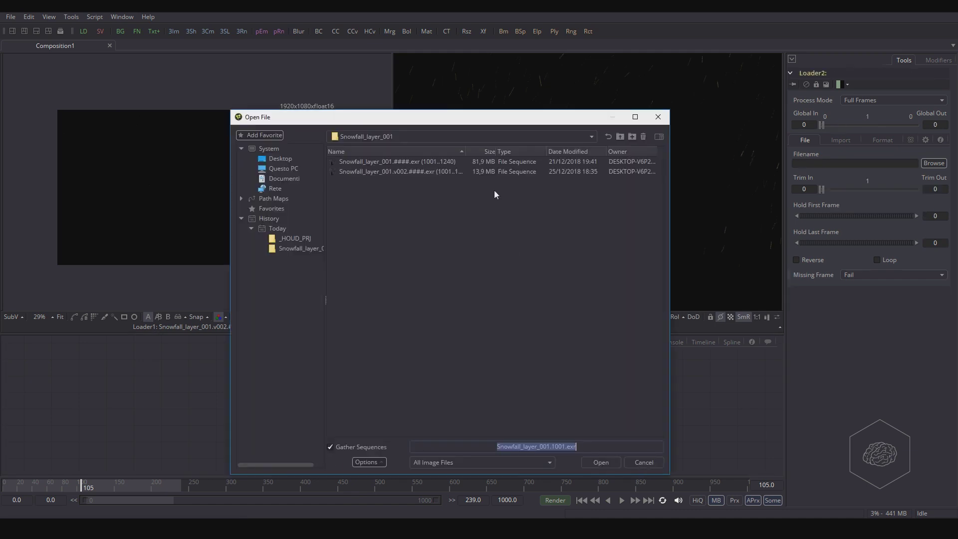
click(622, 135)
double_click(385, 180)
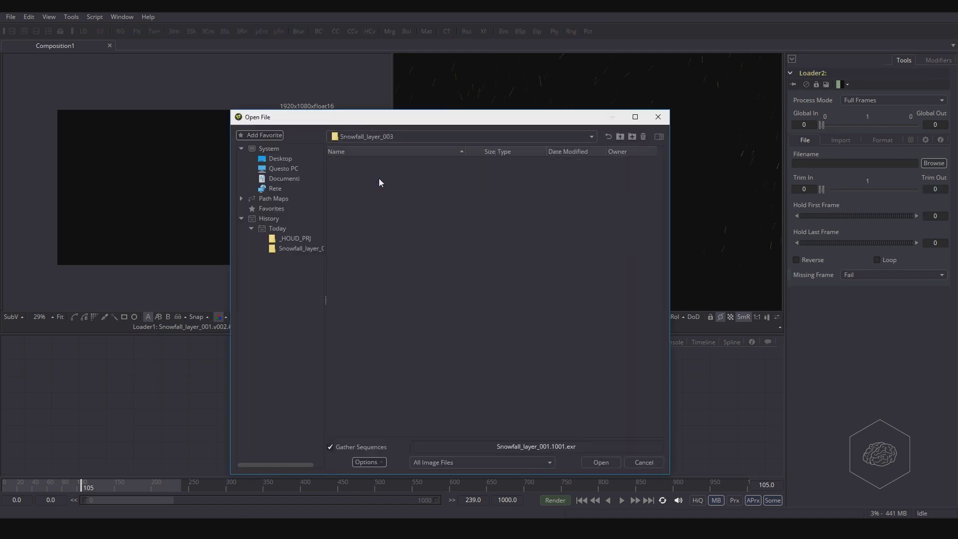
click(417, 172)
click(432, 162)
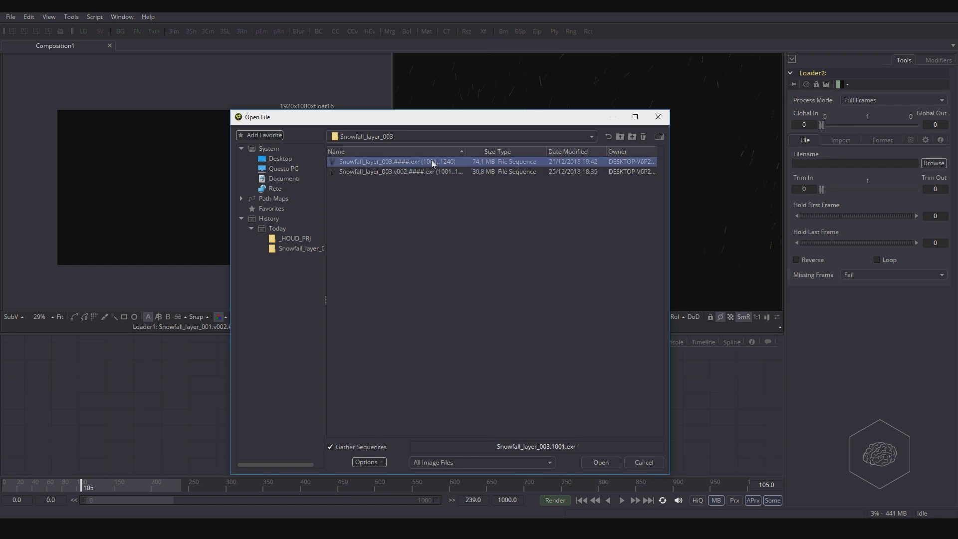
click(601, 462)
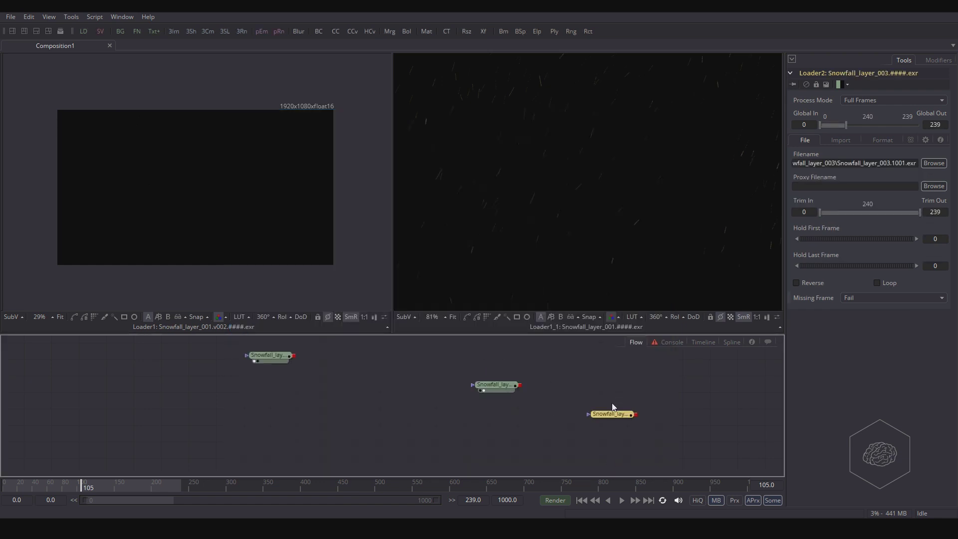
Step: Show the Snowfall_layer_003 Loader in the first viewer and inspect its frame 105 at closer and wider scales
scroll(75, 173, up, 10)
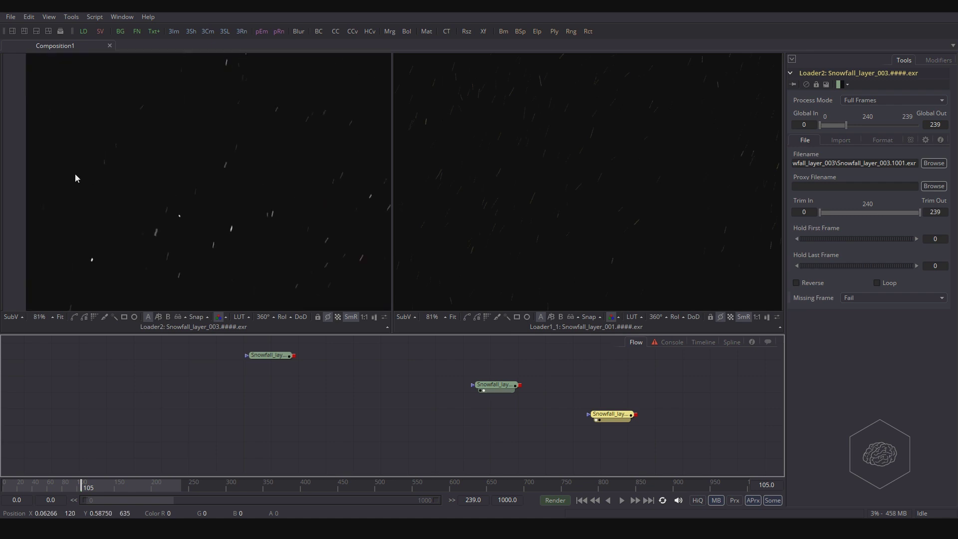
scroll(94, 241, down, 8)
scroll(150, 209, down, 3)
scroll(219, 219, up, 6)
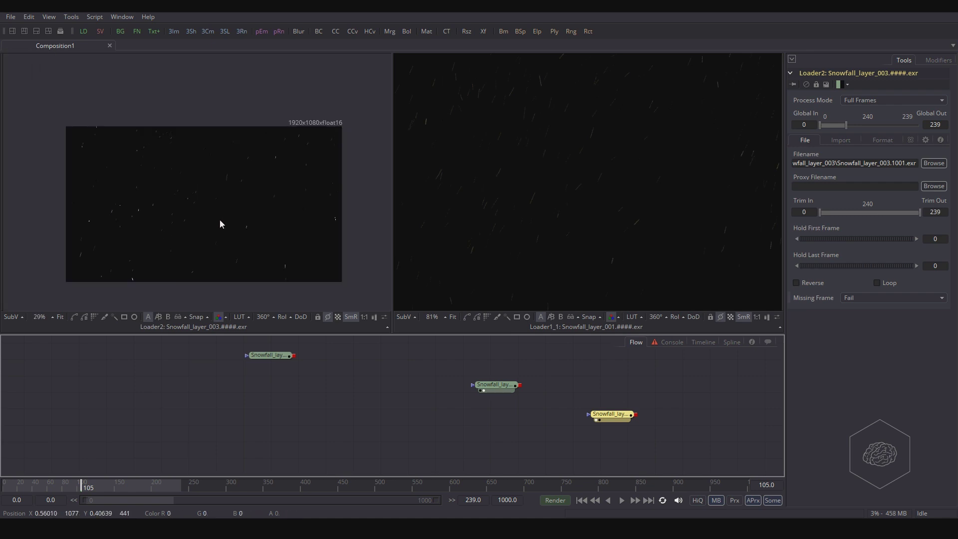
scroll(280, 215, down, 2)
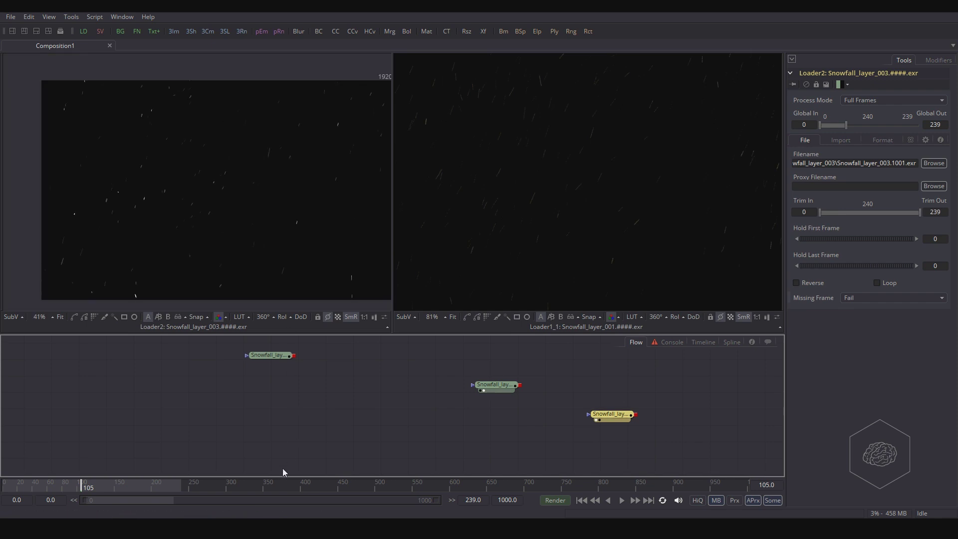
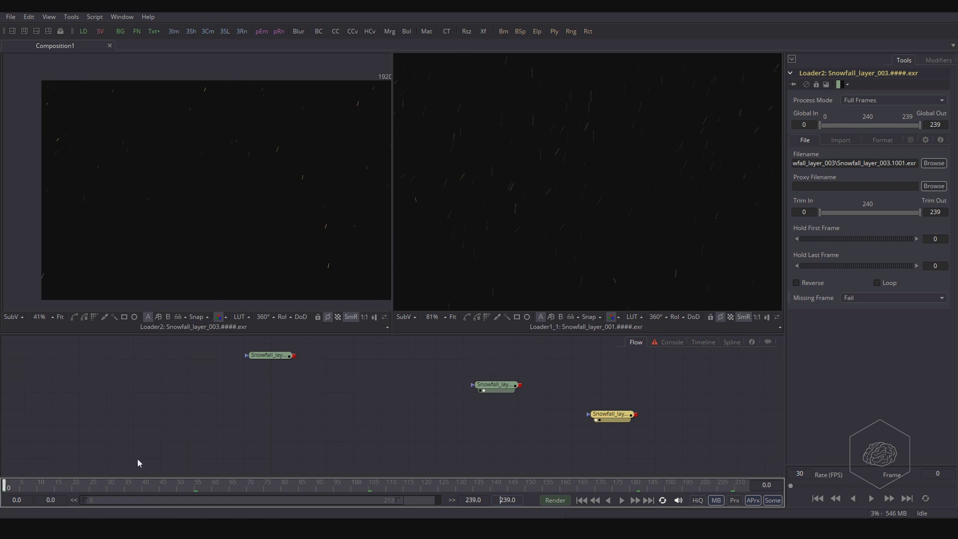
Step: Play both snowfall sequences from frame 0 and examine layer 003 in the first viewer during playback
click(317, 451)
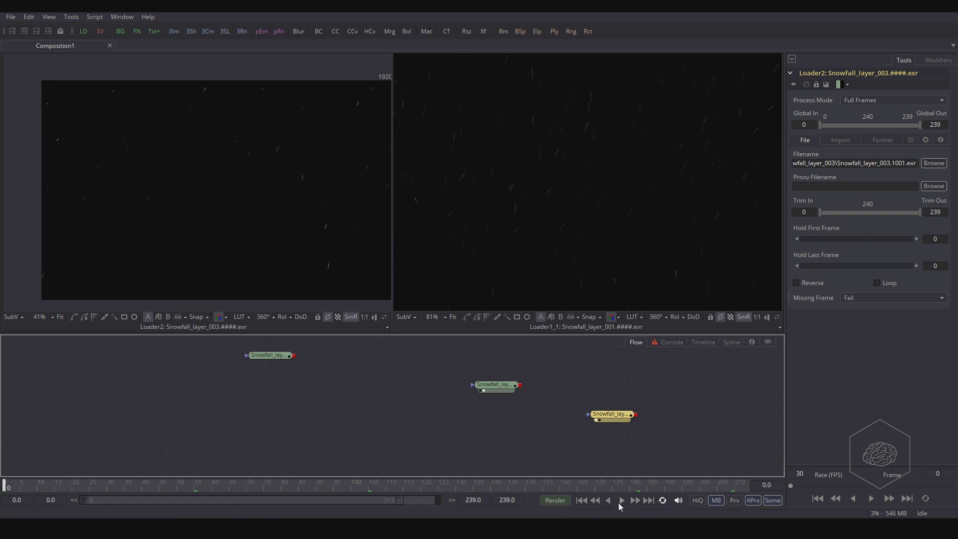
click(620, 501)
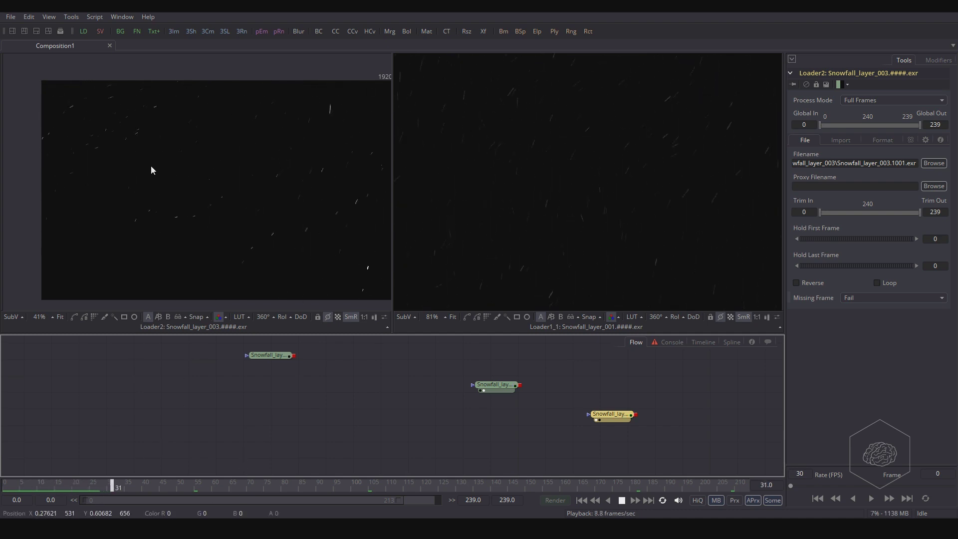
scroll(115, 176, down, 3)
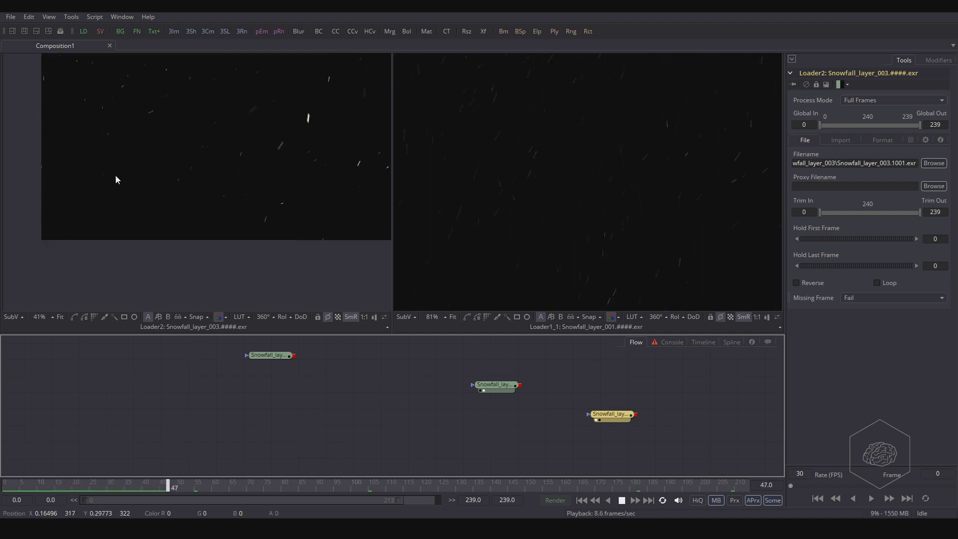
scroll(159, 175, up, 1)
scroll(109, 172, down, 1)
scroll(270, 195, up, 1)
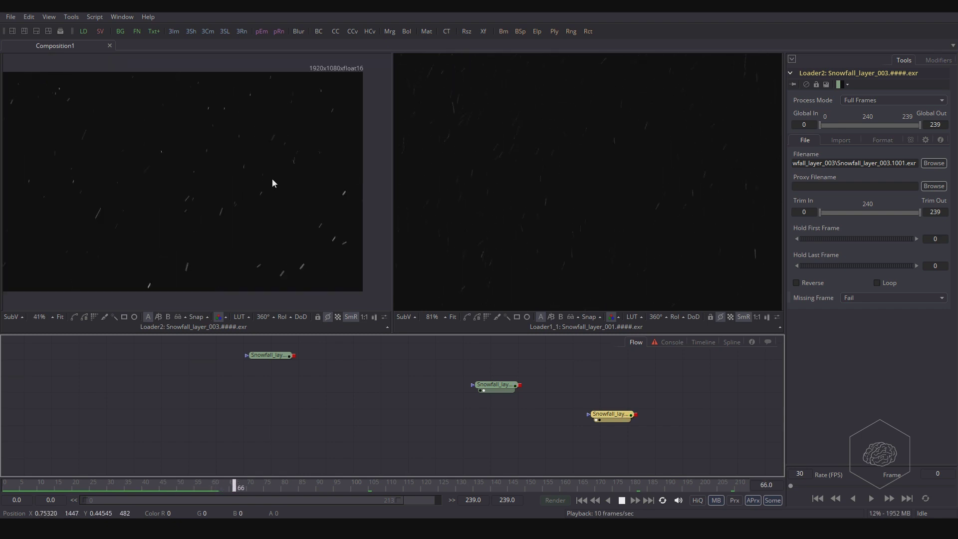
Step: Stop the playback and show the Snowfall_layer_001.v002 Loader in the second viewer
click(506, 403)
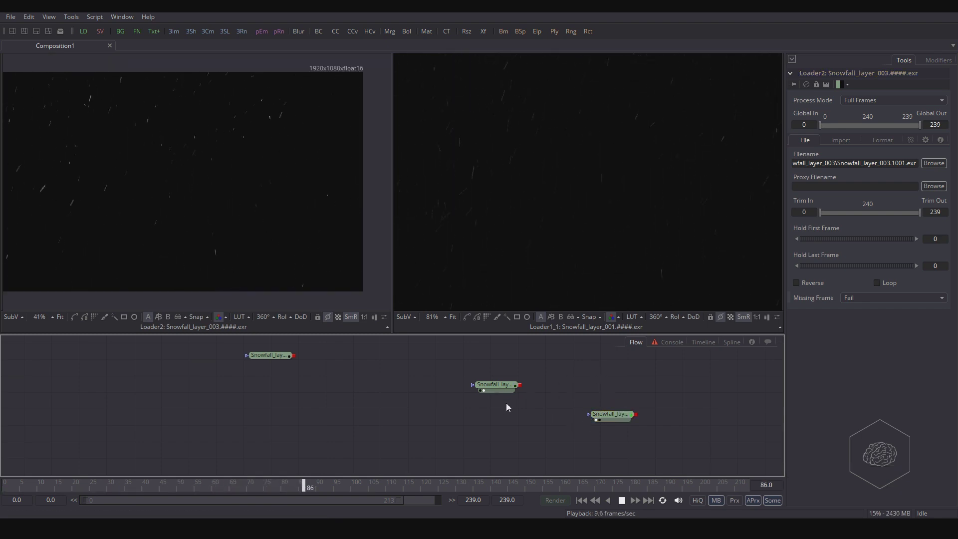
key(space)
click(258, 361)
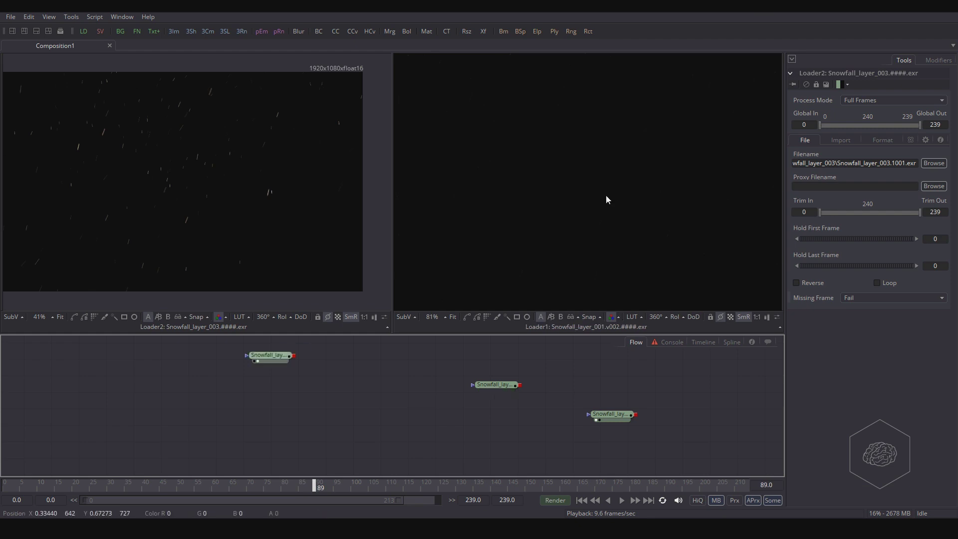
Step: Replace the Snowfall_layer_003 Loader's source file with the Snowfall_layer_003.v002.####.exr sequence
click(933, 163)
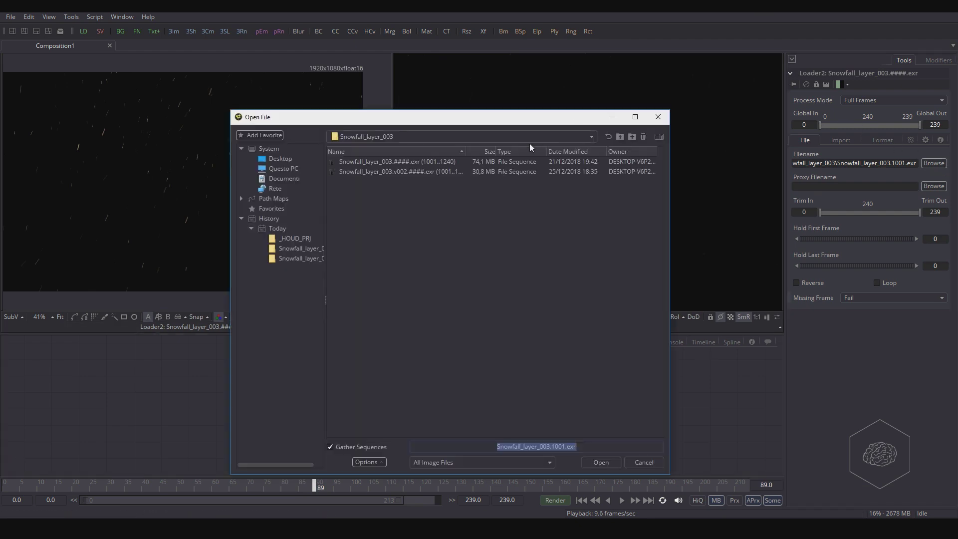
click(448, 172)
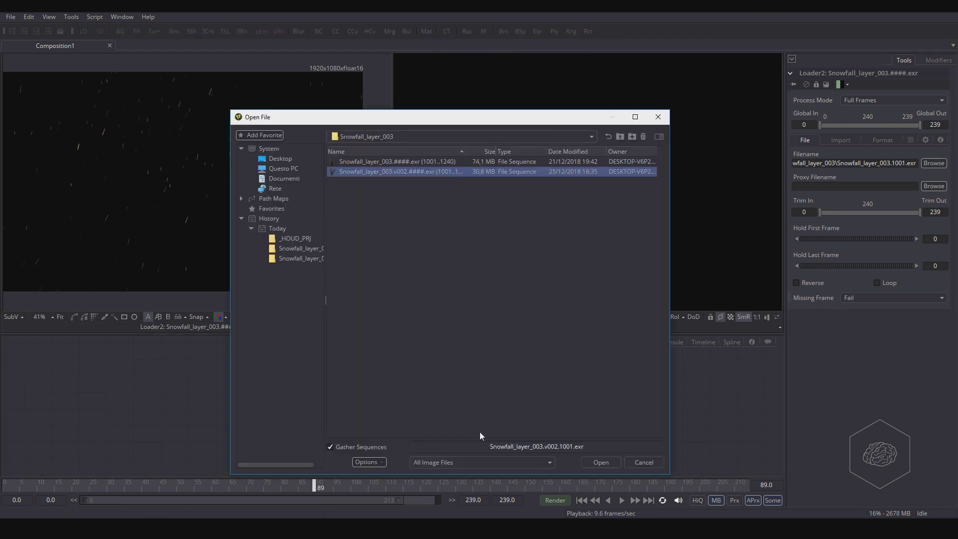
click(612, 464)
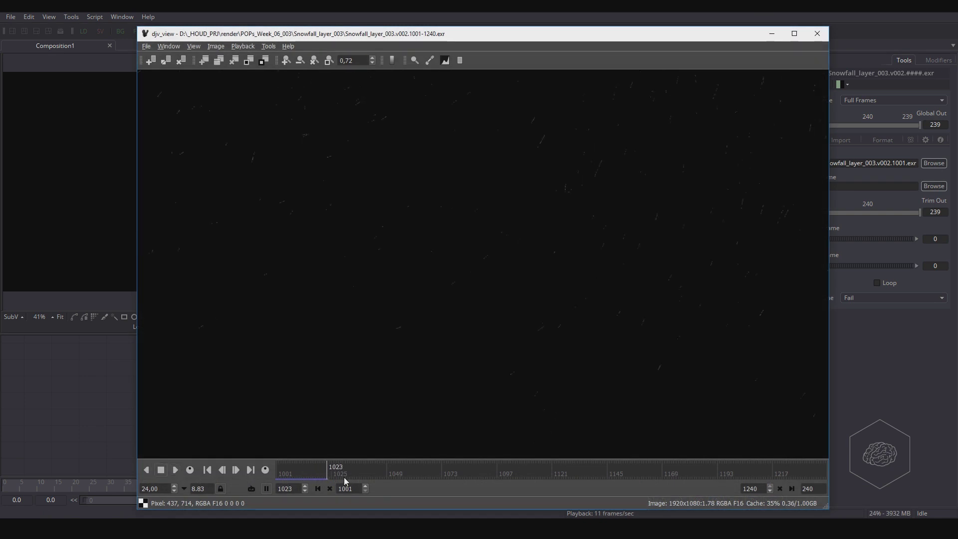
Step: Scrub through the Snowfall_layer_003.v002 sequence in djv_view, and close Fusion's Open File dialog without choosing a file
drag(343, 473, 454, 478)
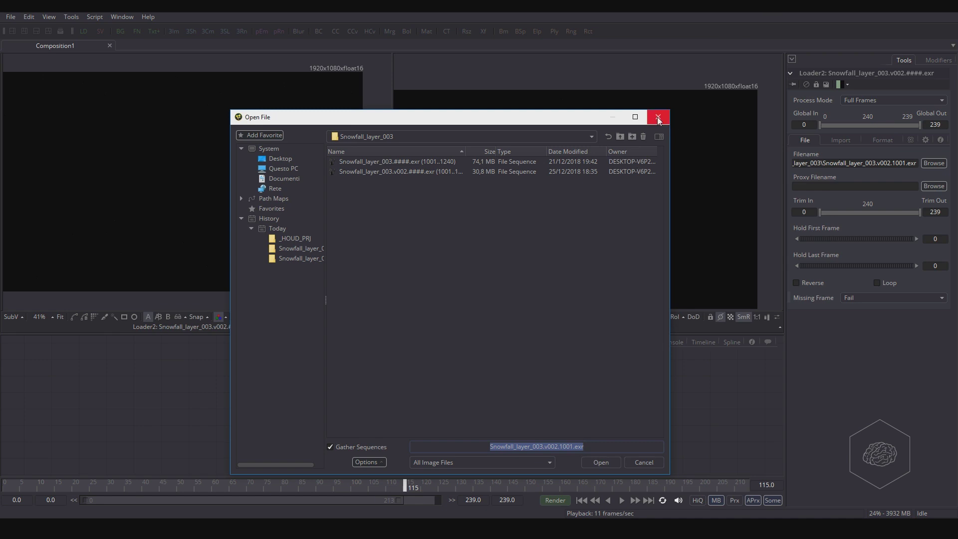
click(657, 118)
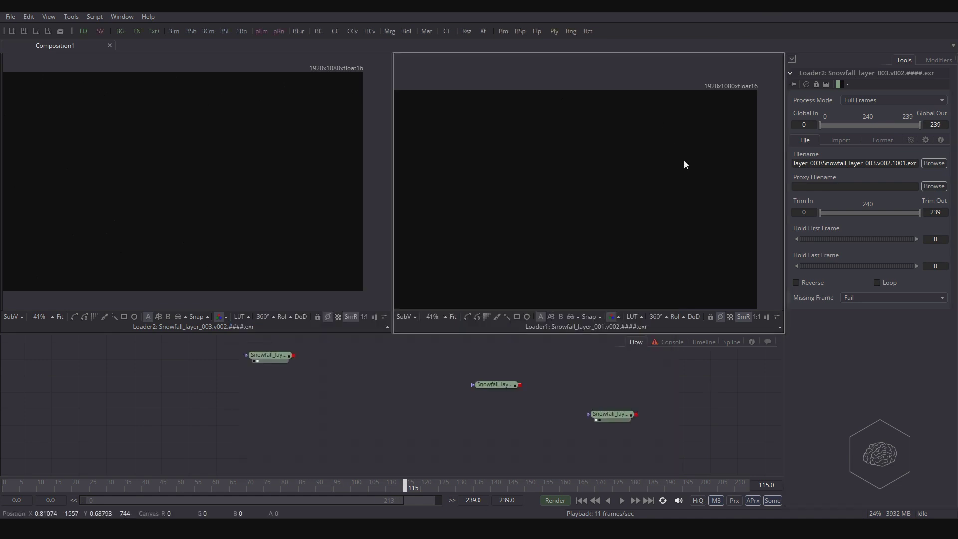
Step: Inspect the Snowfall_layer_001.v002 sequence at frame 115 in the second viewer and look over its LUT options
scroll(675, 158, up, 6)
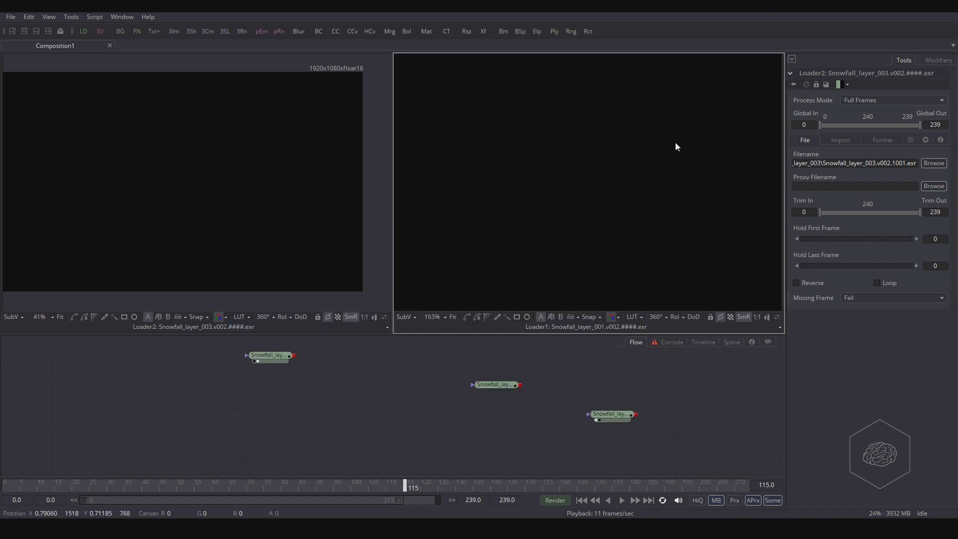
scroll(667, 149, down, 6)
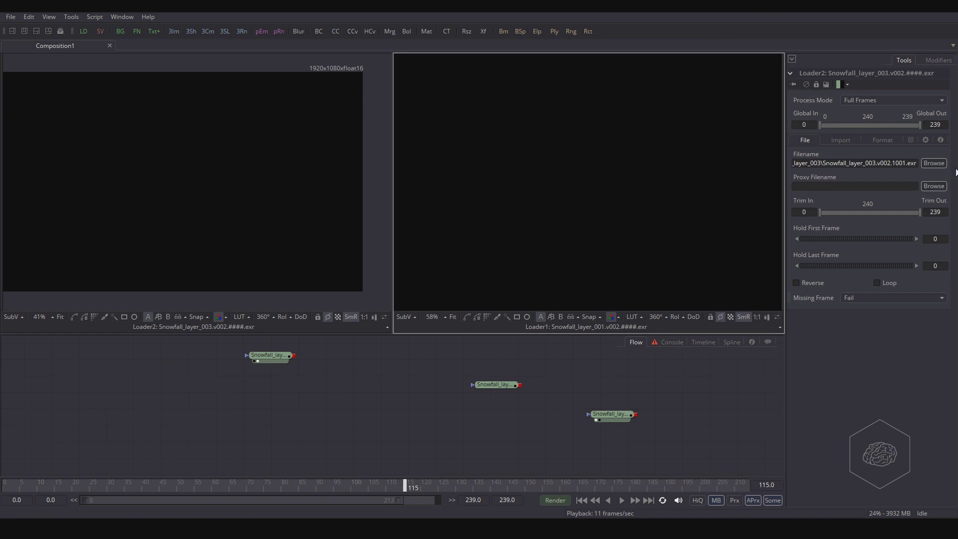
click(640, 317)
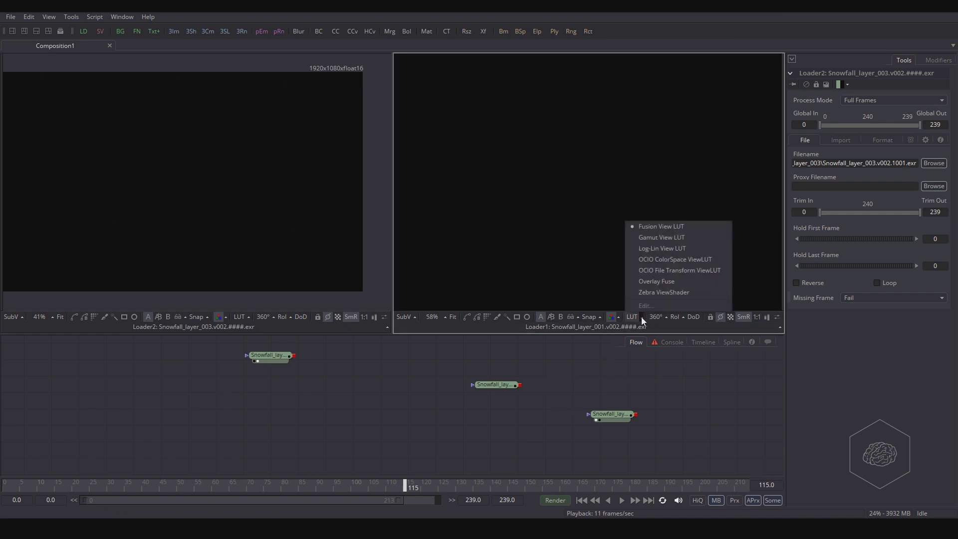
click(595, 290)
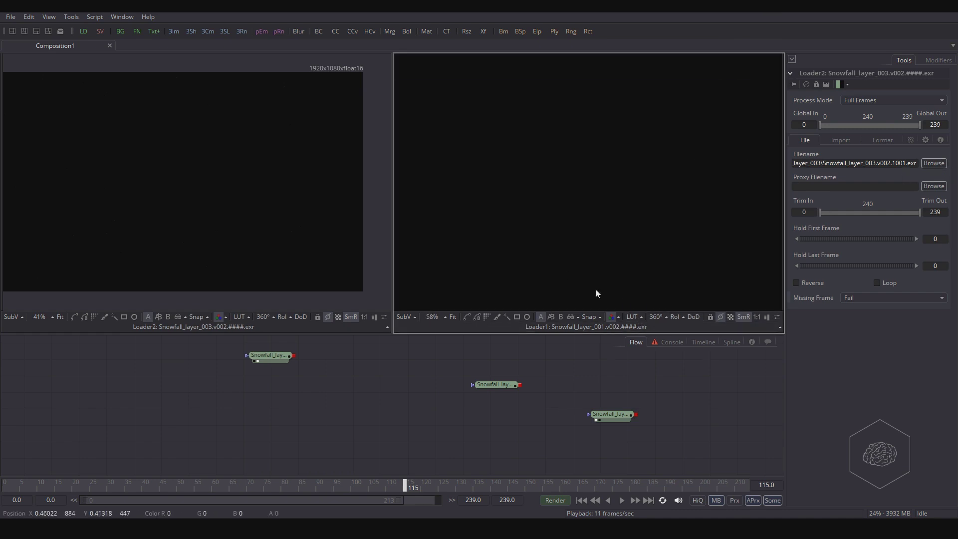
Step: Set the second viewer's LUT color gamma to 2.2 and inspect the Snowfall_layer_001.v002 image up close
click(634, 316)
click(659, 304)
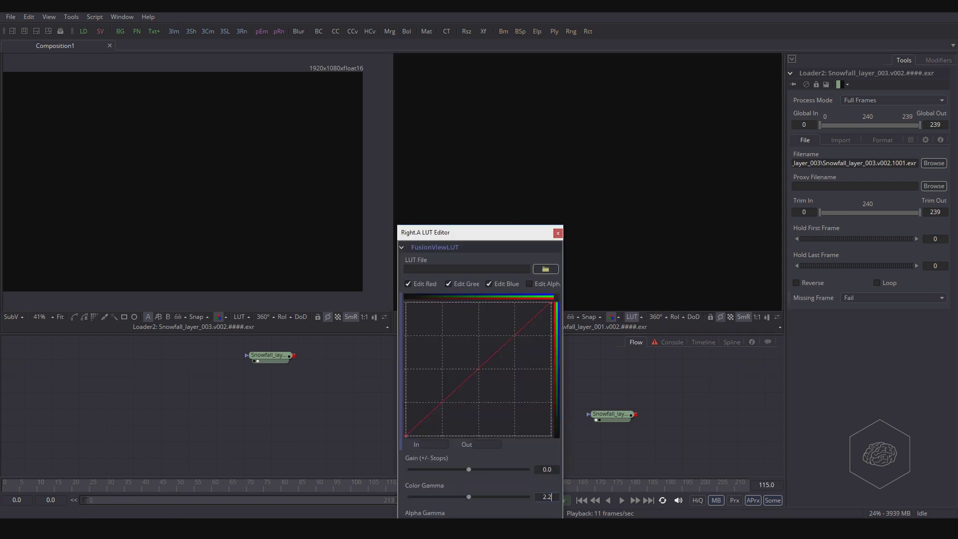
click(557, 233)
scroll(682, 151, down, 2)
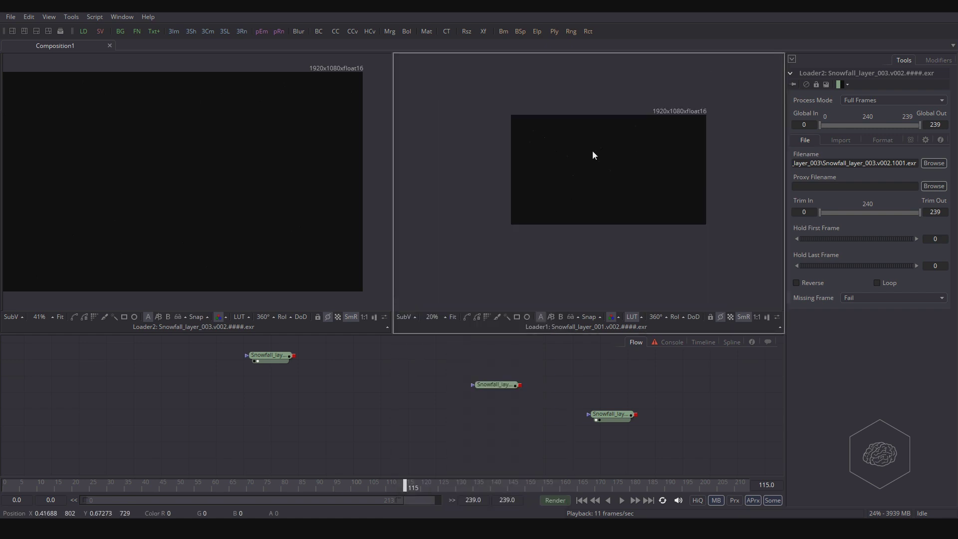
scroll(594, 152, up, 3)
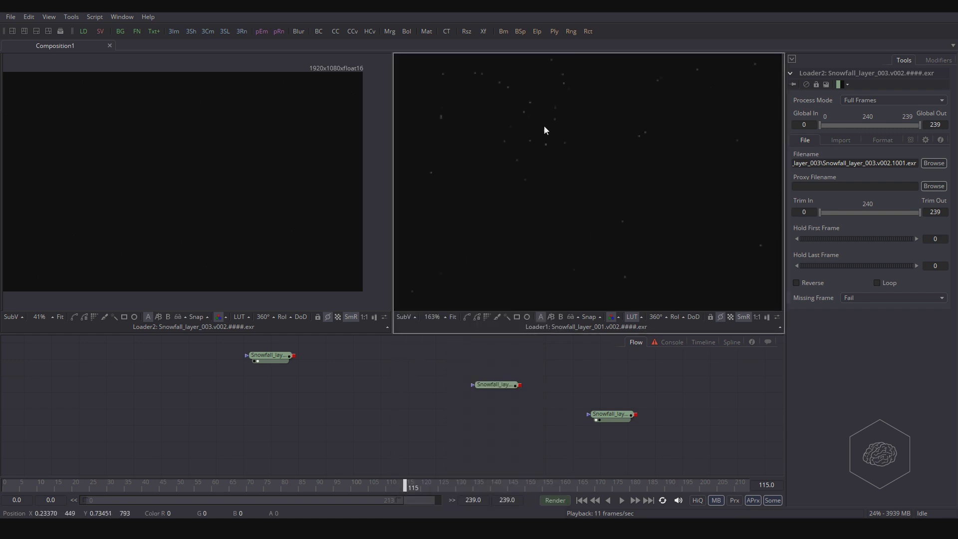
scroll(530, 109, up, 3)
scroll(539, 120, down, 2)
scroll(555, 139, down, 2)
scroll(555, 139, up, 1)
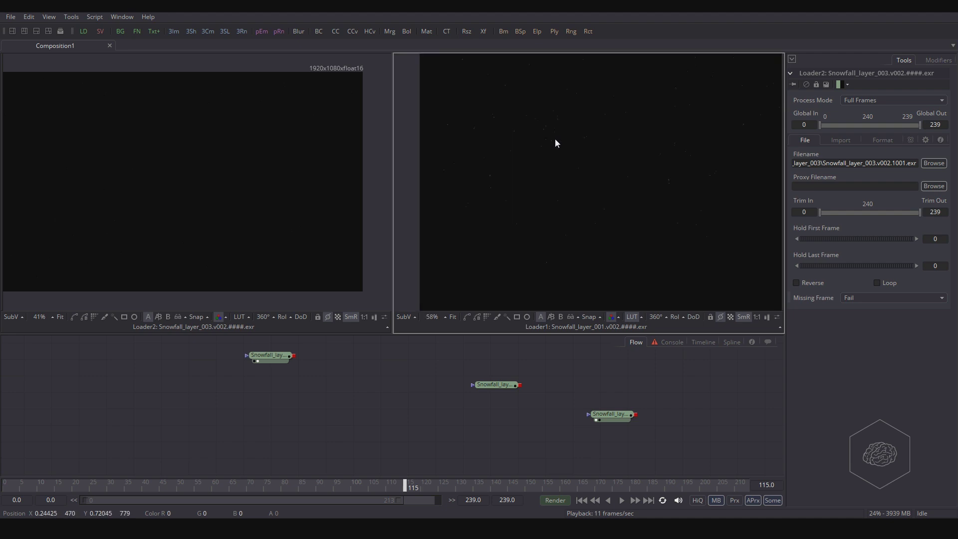
Step: Go to frame 33 and show the original Snowfall_layer_001 Loader in the first viewer
click(507, 383)
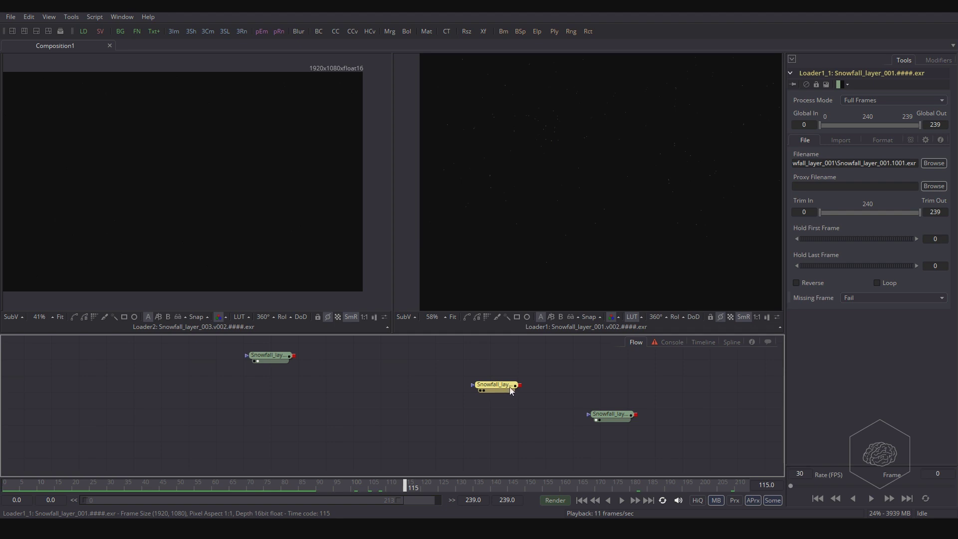
click(118, 486)
drag(267, 357, 318, 370)
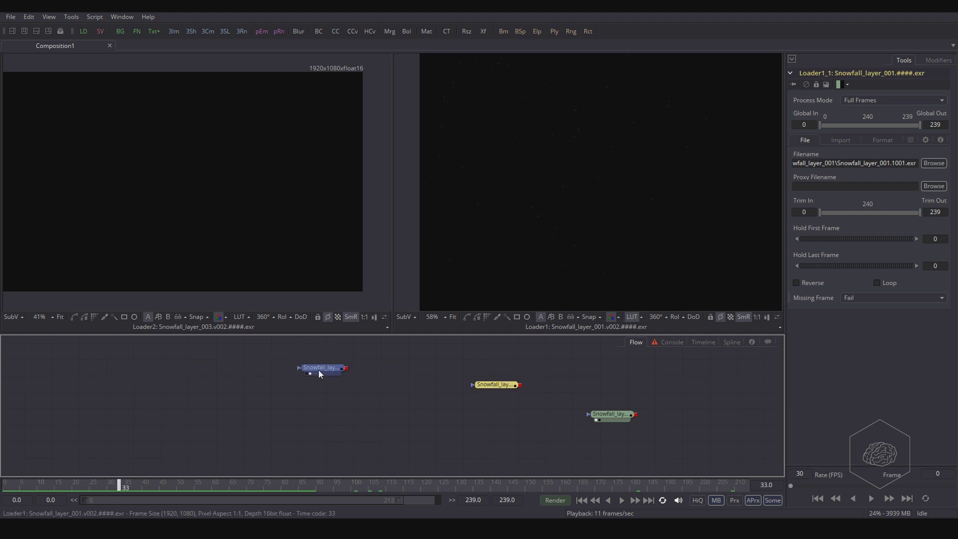
click(607, 415)
click(618, 424)
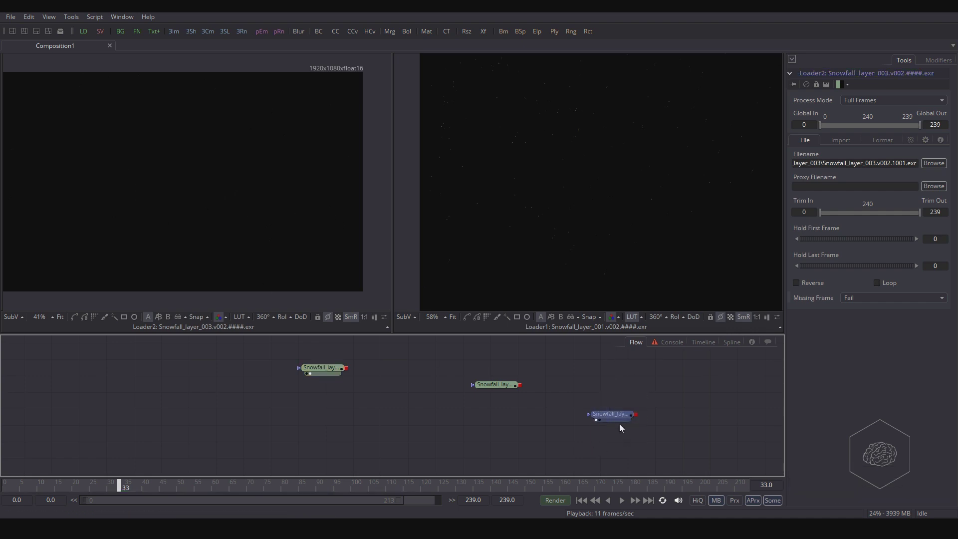
drag(362, 366, 266, 401)
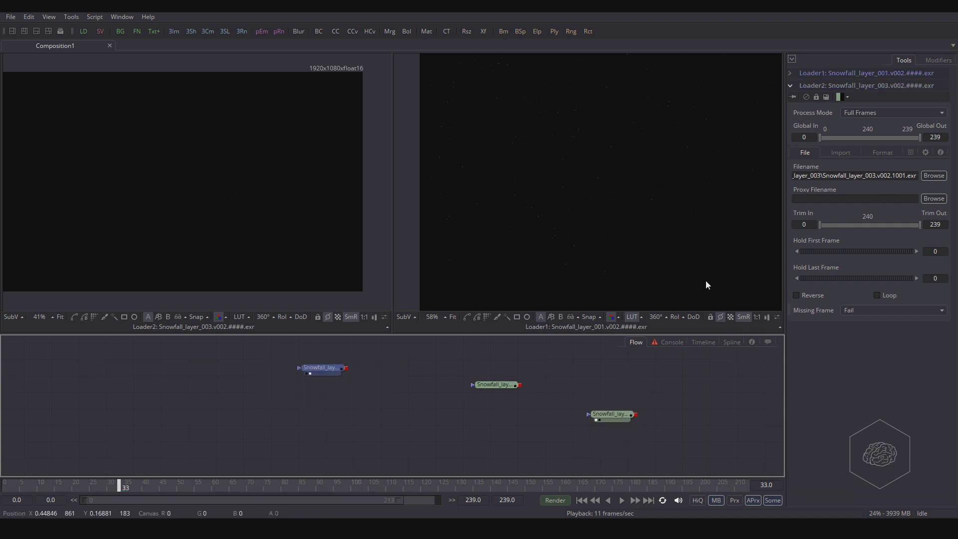
drag(524, 368, 490, 395)
key(1)
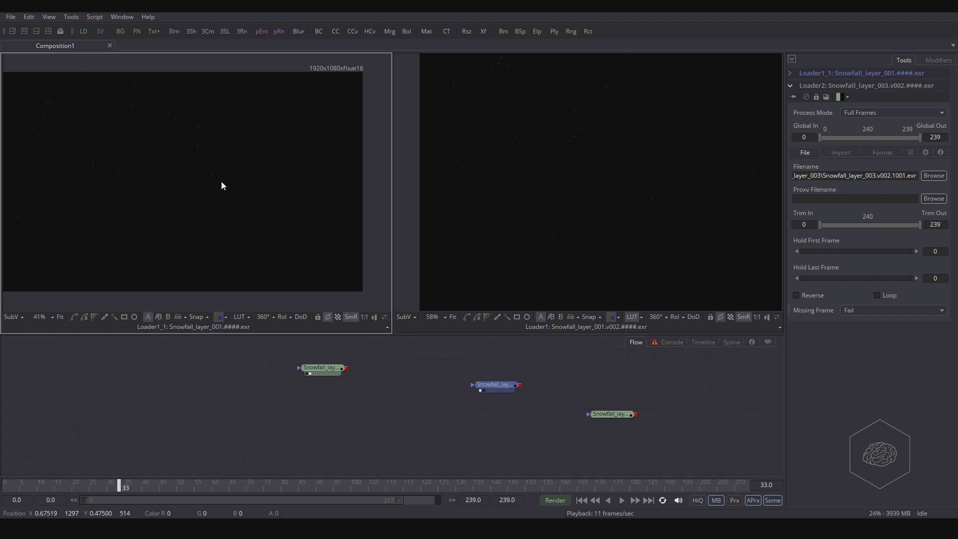
Step: Compare the snowflakes of the original Snowfall_layer_001 and its v002 sequence in the two viewers at frame 105
scroll(205, 170, up, 5)
scroll(278, 167, down, 2)
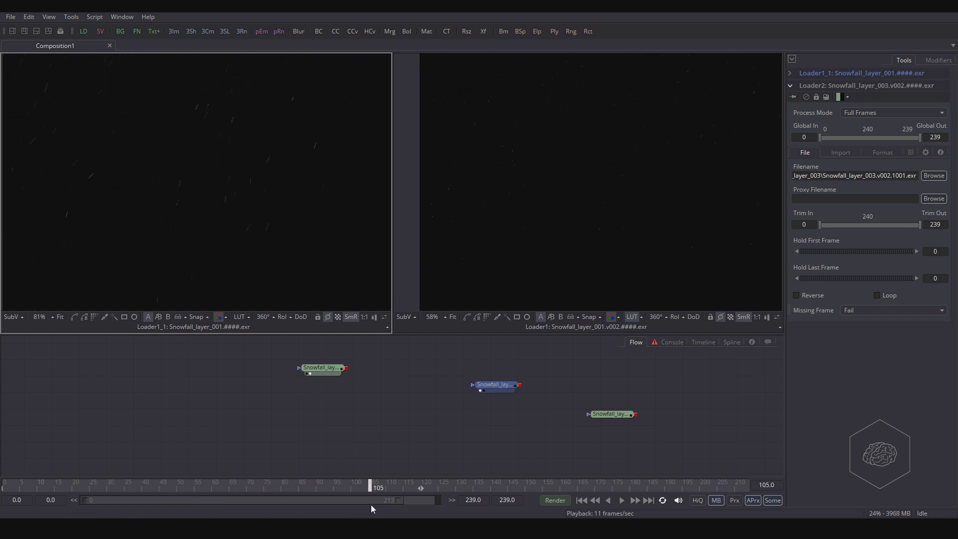
scroll(327, 219, down, 4)
scroll(214, 169, up, 2)
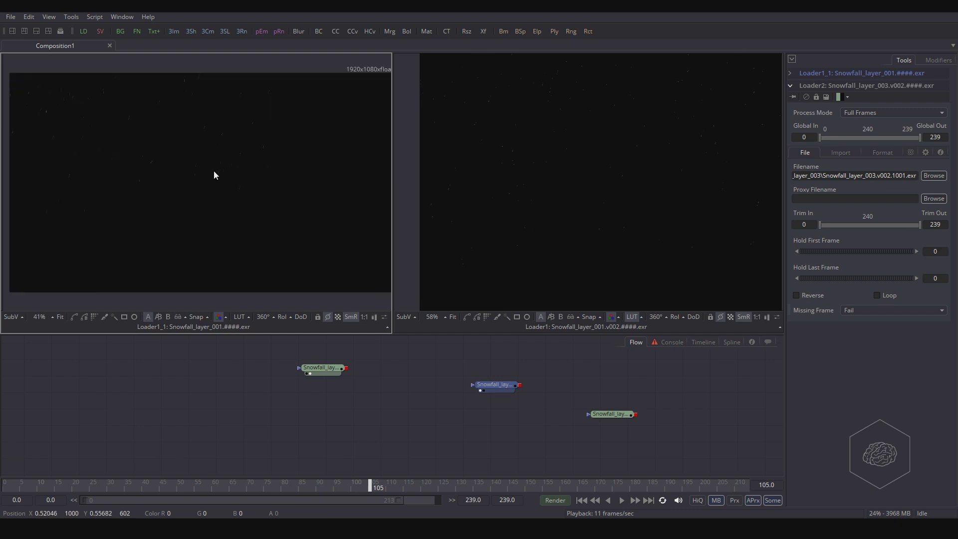
scroll(215, 174, up, 1)
scroll(532, 131, up, 3)
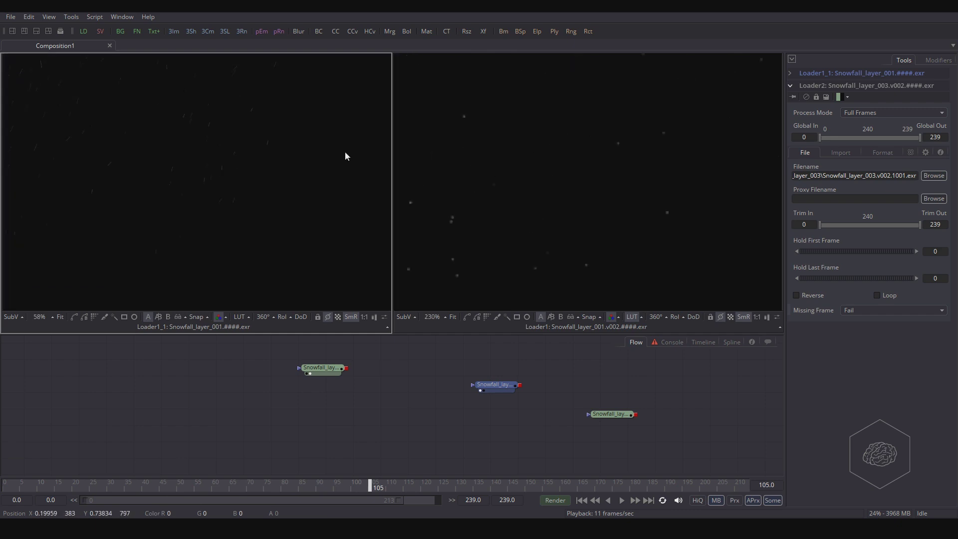
scroll(673, 212, down, 8)
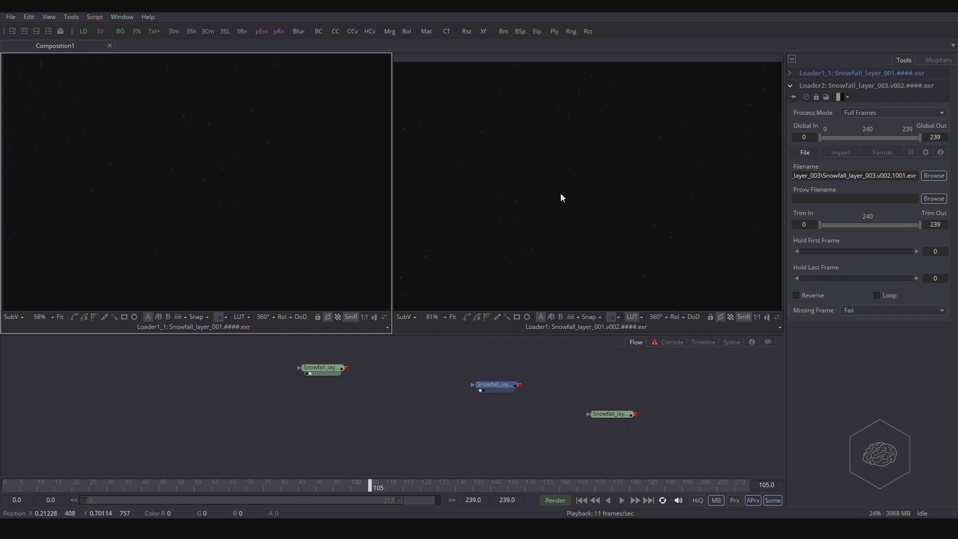
scroll(666, 215, up, 1)
click(636, 161)
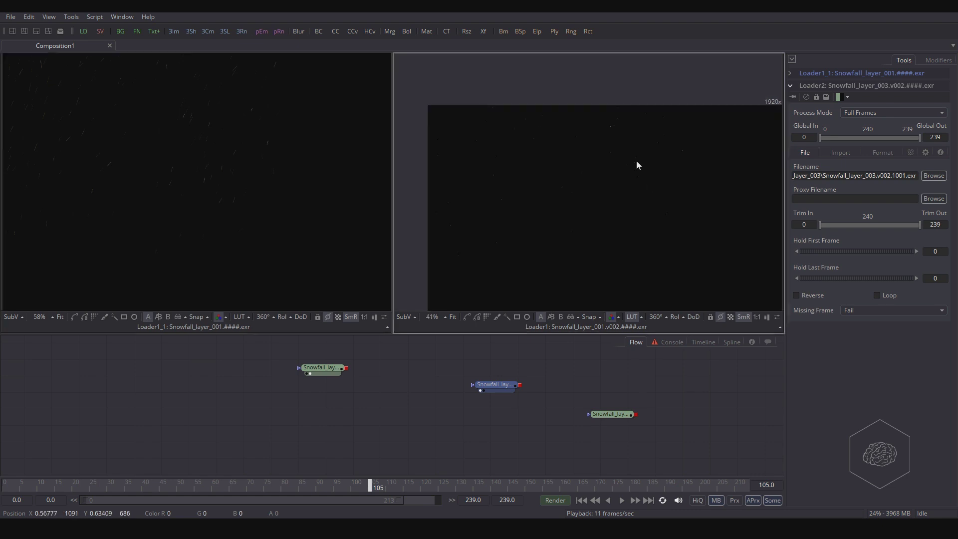
scroll(601, 187, down, 1)
scroll(604, 181, up, 2)
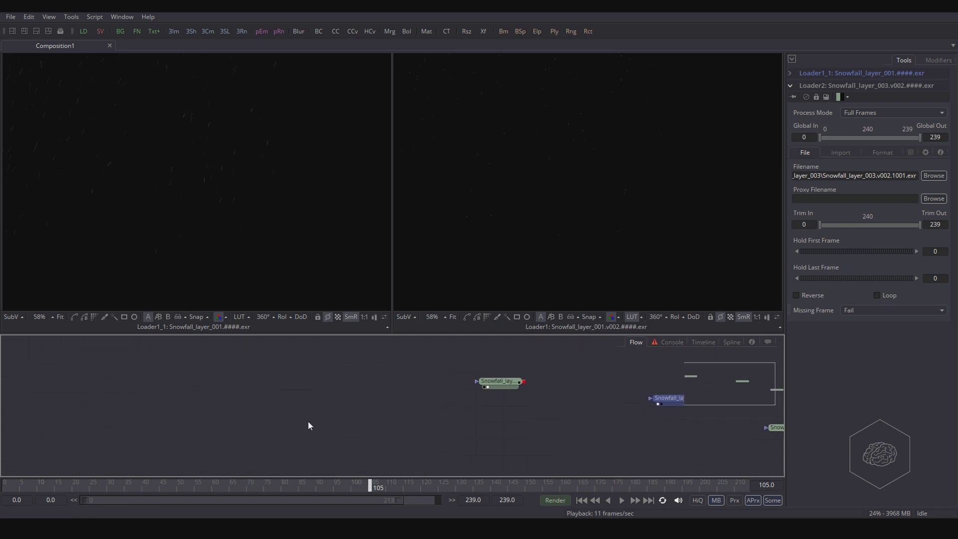
Step: Add a Loader with the Snowfall_layer_001.####.exr sequence and place it in the empty area left of the existing nodes
key(ctrl+space)
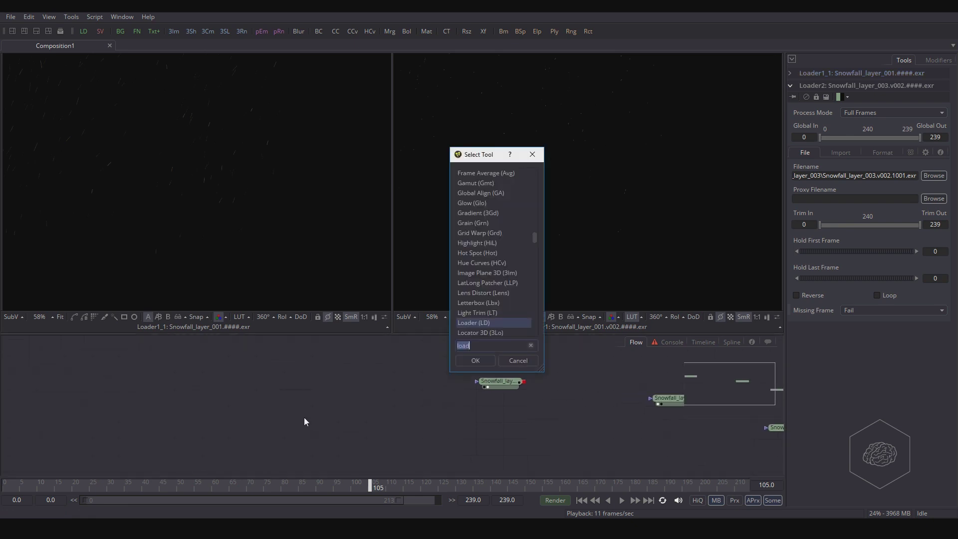
click(474, 363)
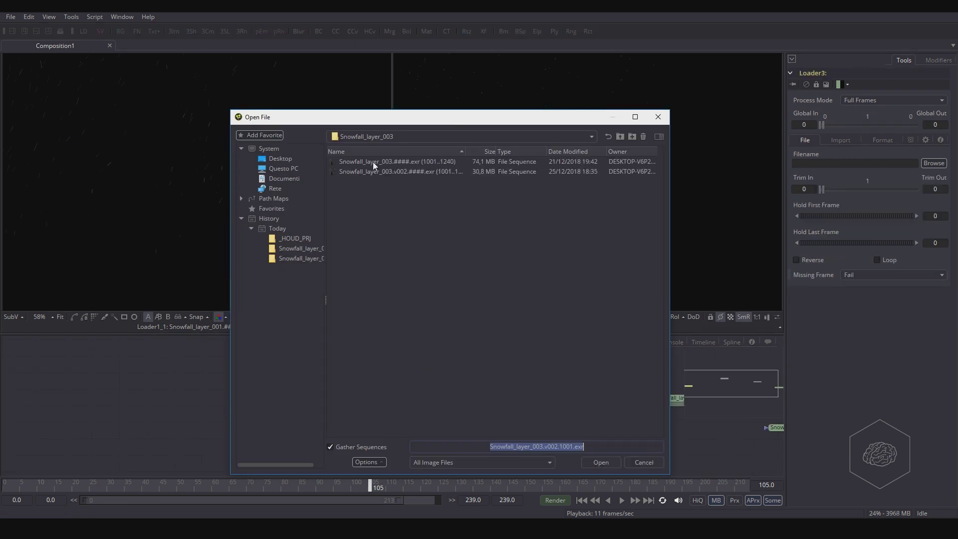
click(620, 136)
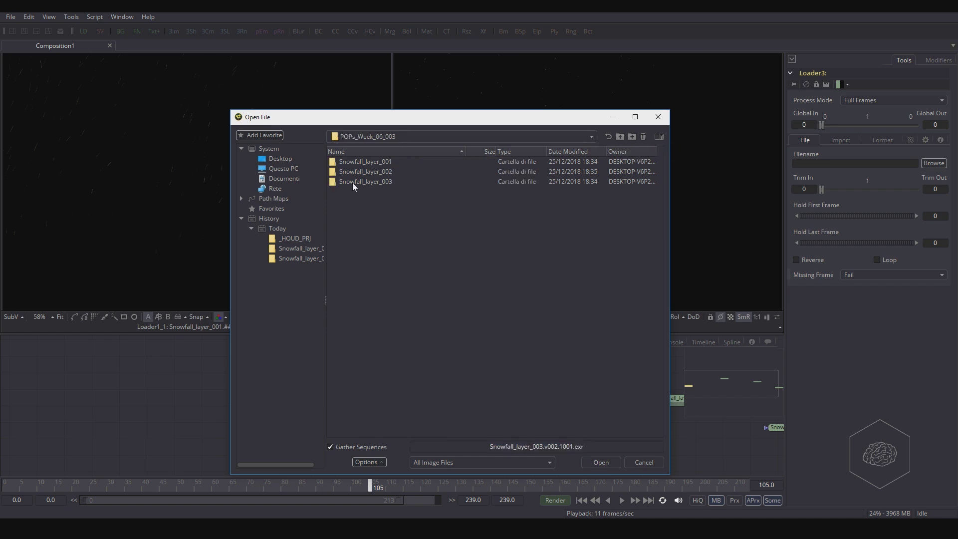
double_click(376, 160)
click(418, 164)
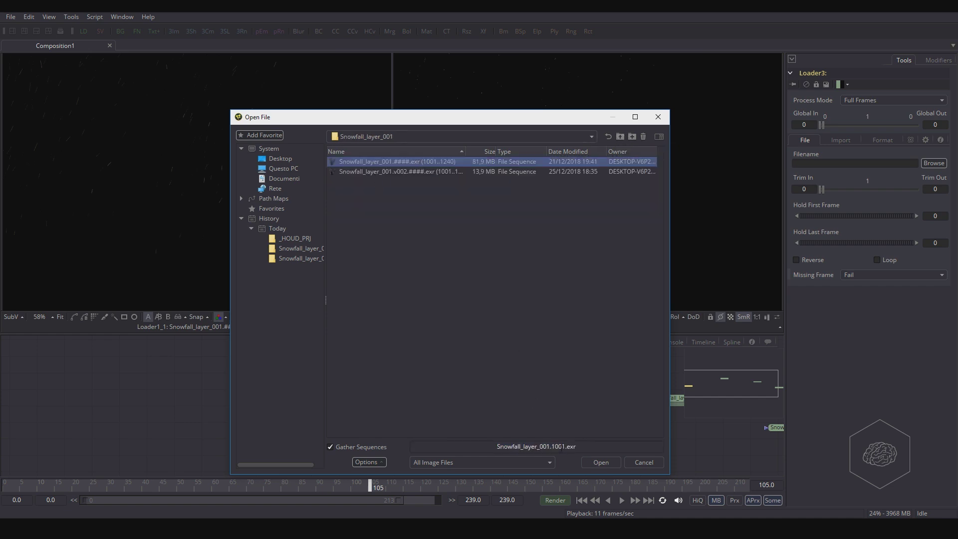
click(611, 465)
drag(306, 418, 152, 389)
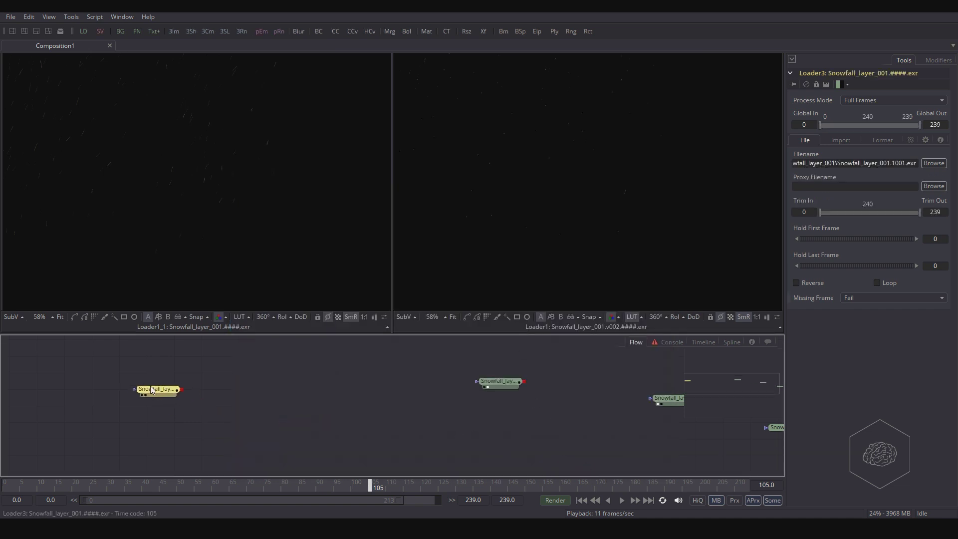
Step: Add a Loader with the Snowfall_layer_002.####.exr sequence and place it below the new layer 001 Loader
click(262, 405)
key(ctrl+space)
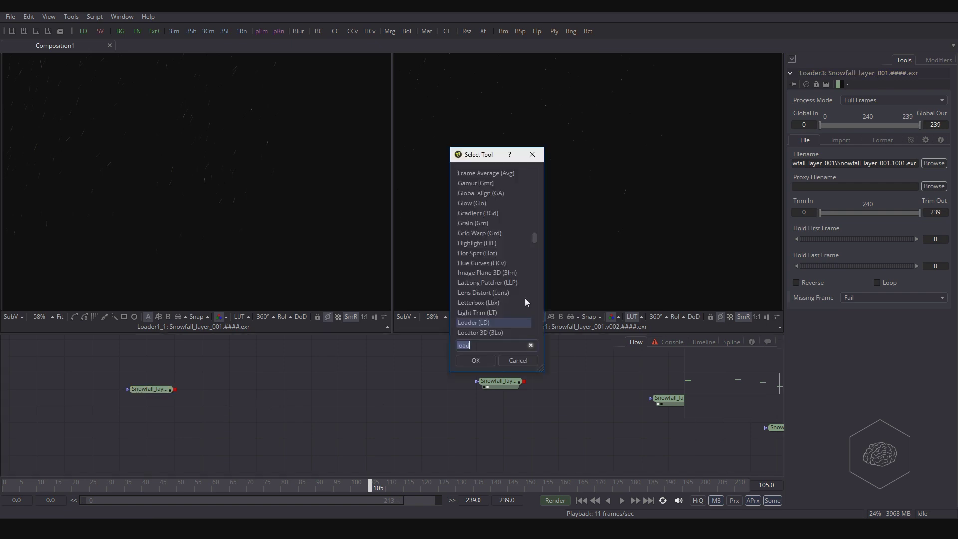
click(473, 360)
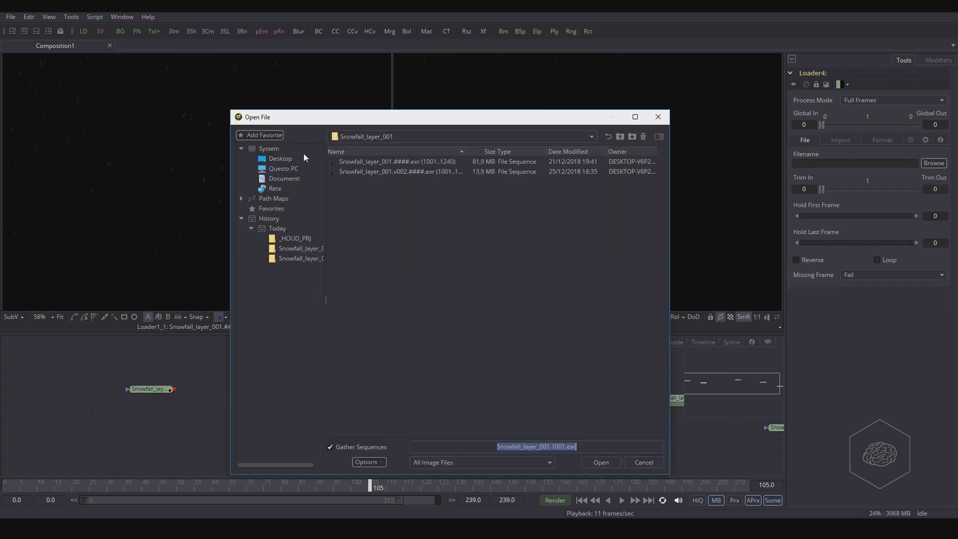
click(619, 137)
double_click(378, 170)
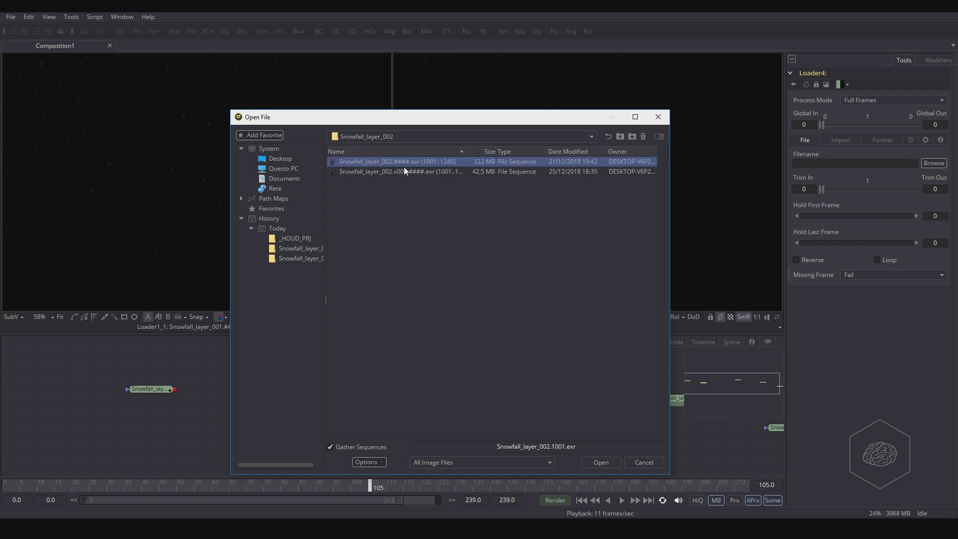
click(600, 462)
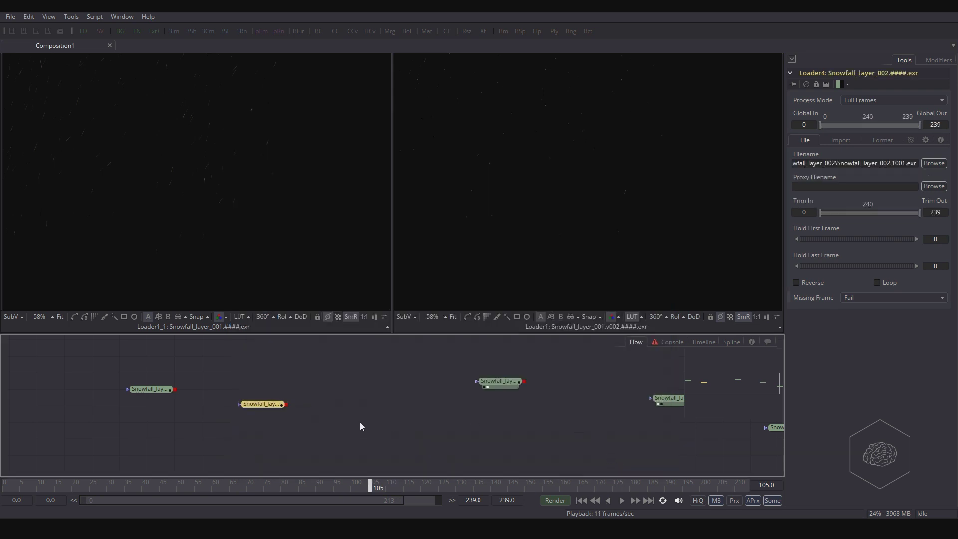
drag(262, 406, 157, 425)
Step: Add a Loader with the Snowfall_layer_003.####.exr sequence and place it below the layer 002 Loader
click(277, 409)
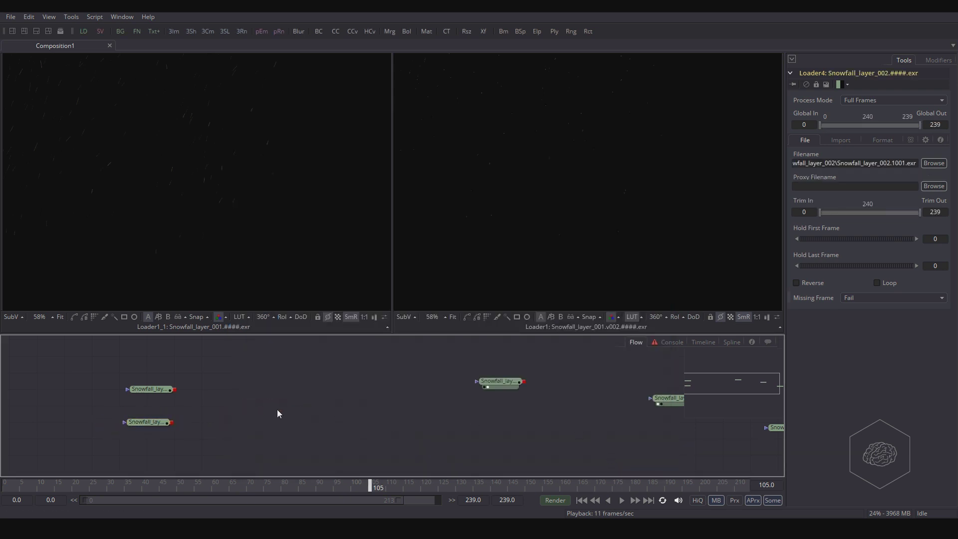
key(ctrl+space)
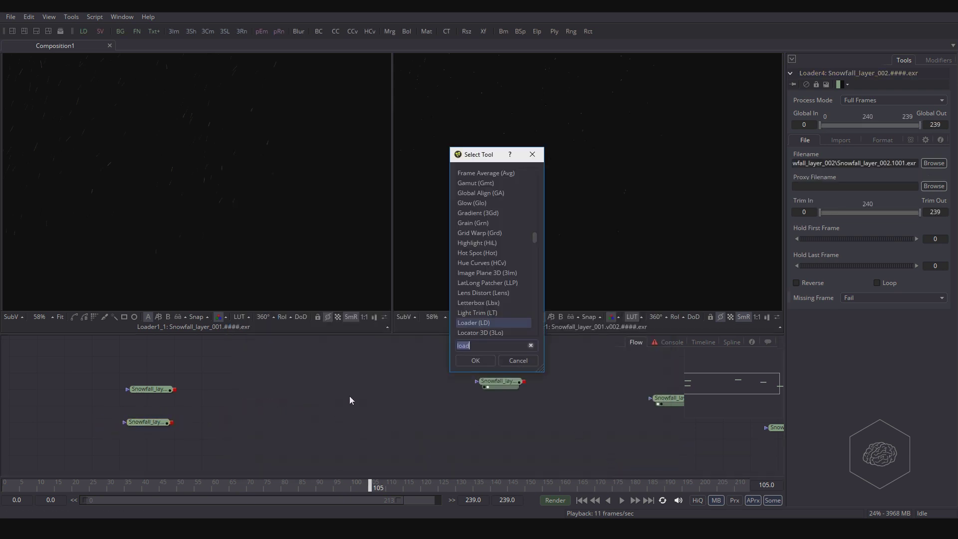
click(477, 362)
click(620, 137)
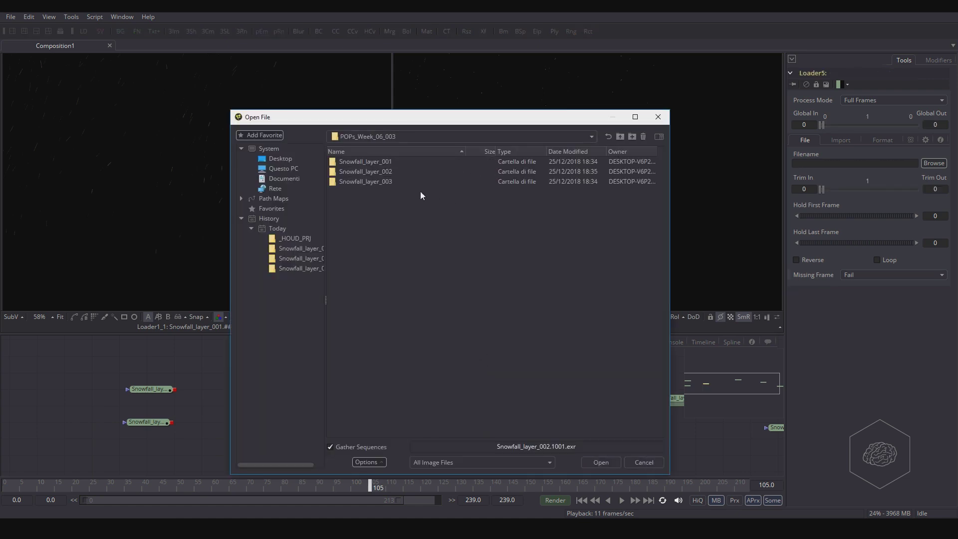
double_click(372, 182)
click(447, 163)
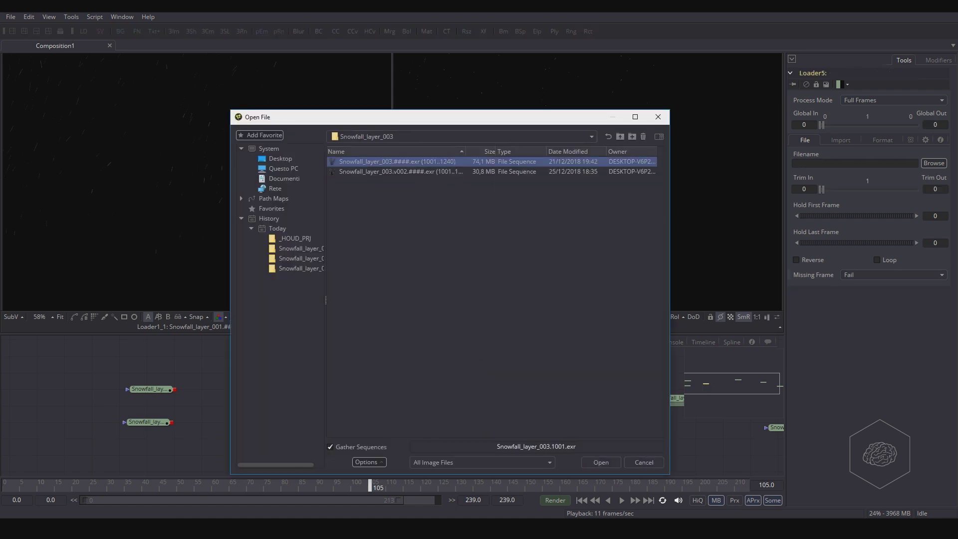
click(608, 466)
drag(286, 408, 155, 452)
Step: View the new layer 001 Loader in the first viewer and layers 002 and 003 in turn in the second, scrubbing through the frames
drag(272, 441, 341, 438)
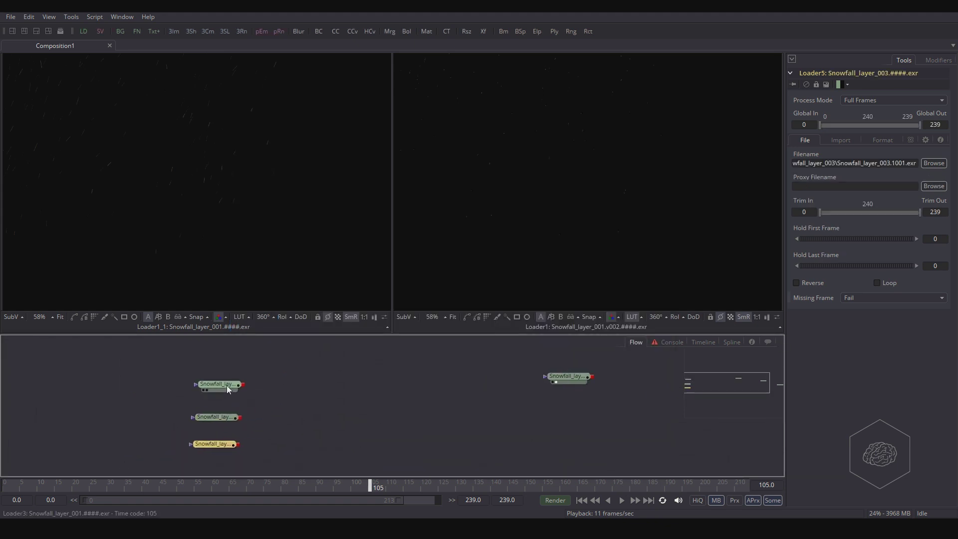
drag(228, 388, 243, 258)
drag(214, 416, 539, 291)
scroll(493, 174, down, 2)
scroll(244, 169, down, 2)
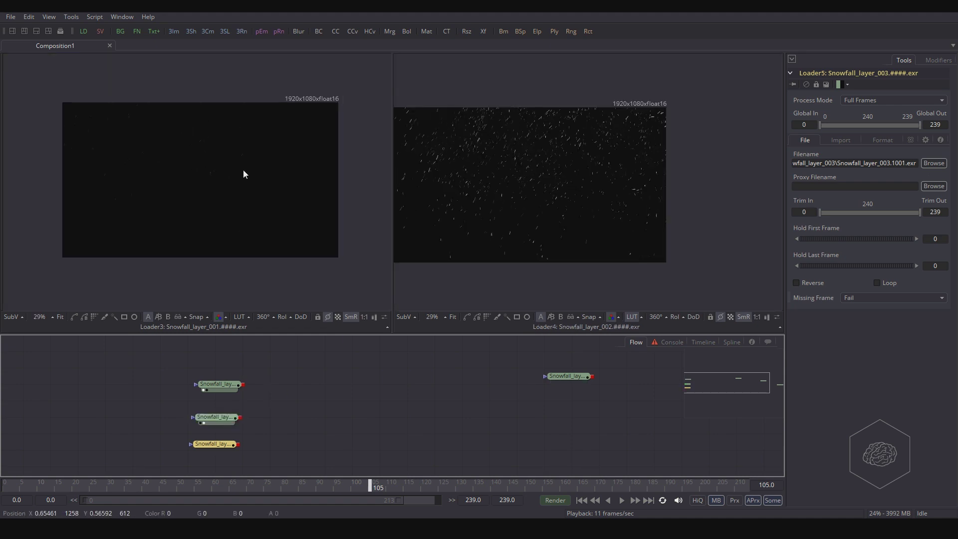
drag(225, 447, 602, 205)
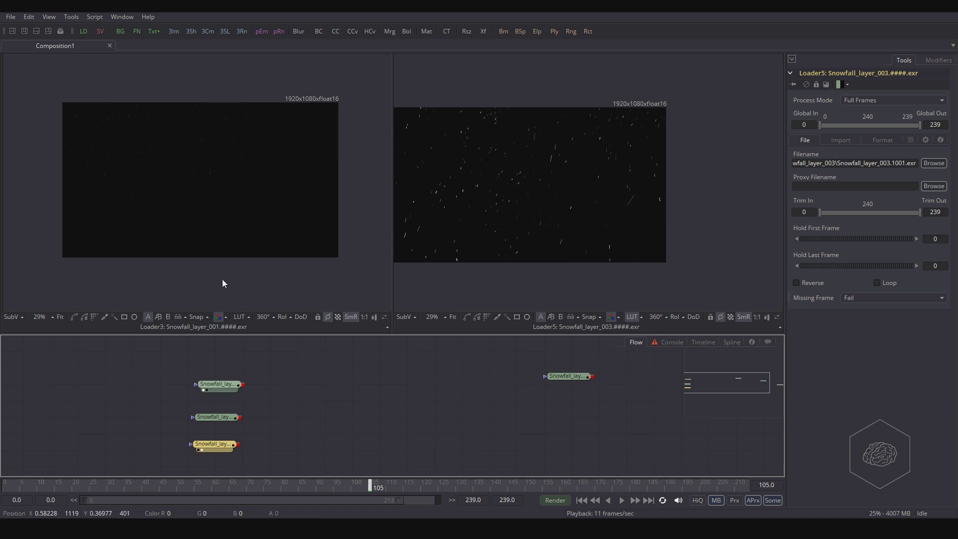
drag(149, 480, 220, 489)
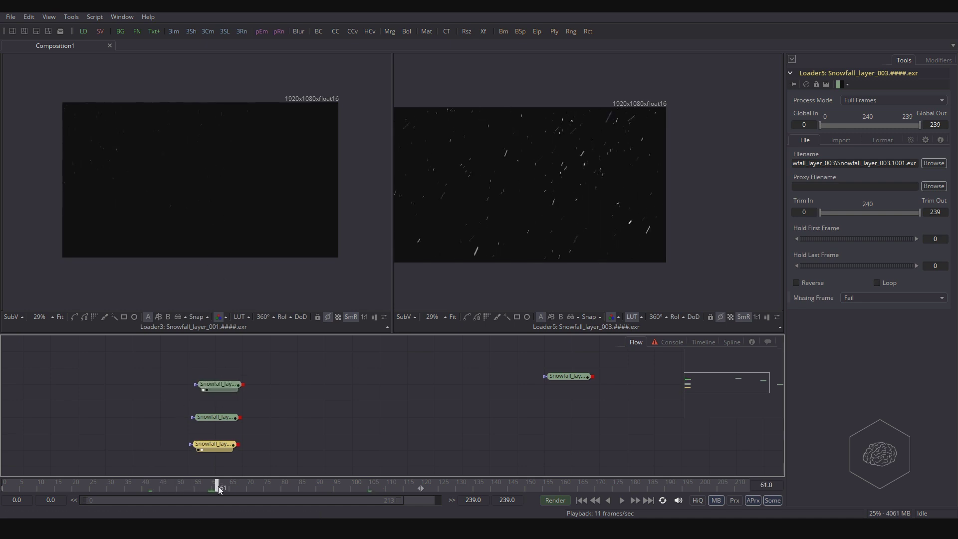
Step: Position the layer 001 and 002 Loaders in the node flow and join their outputs into a new Merge node
mouse_move(224, 384)
mouse_down()
mouse_move(214, 343)
mouse_move(238, 356)
mouse_move(229, 388)
mouse_up()
drag(325, 427, 210, 409)
drag(104, 419, 132, 419)
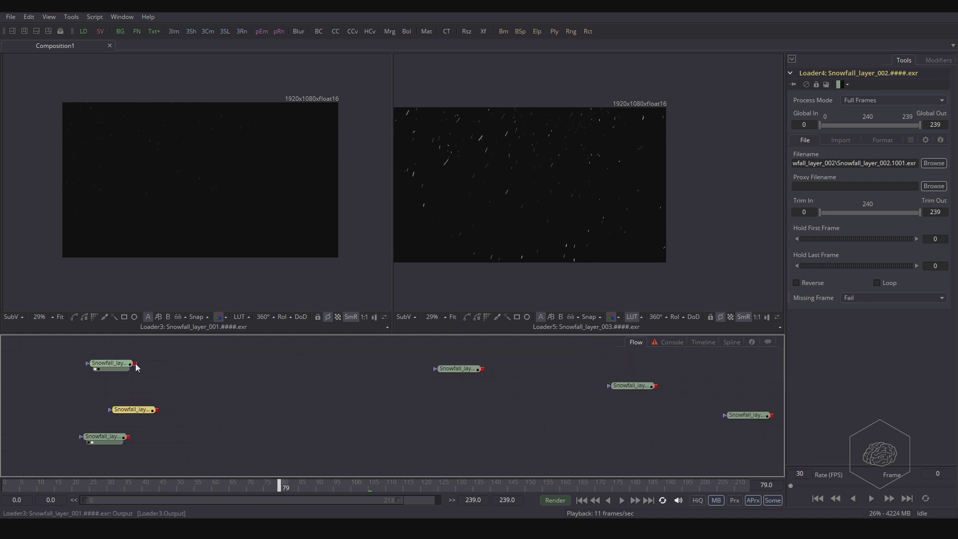
drag(135, 363, 208, 359)
drag(121, 371, 121, 399)
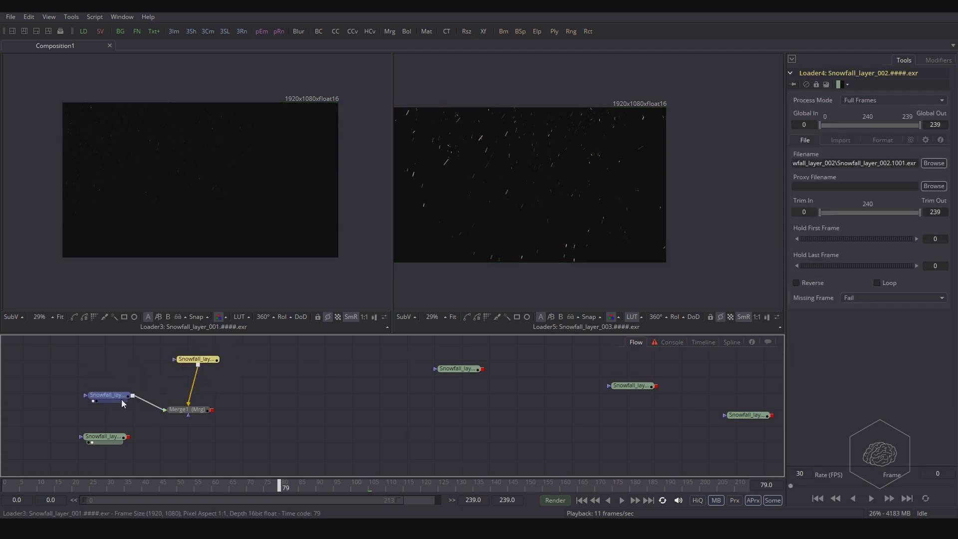
Step: Show the tile picture on the new Merge node and inspect which Loader feeds its foreground and background inputs
right_click(201, 409)
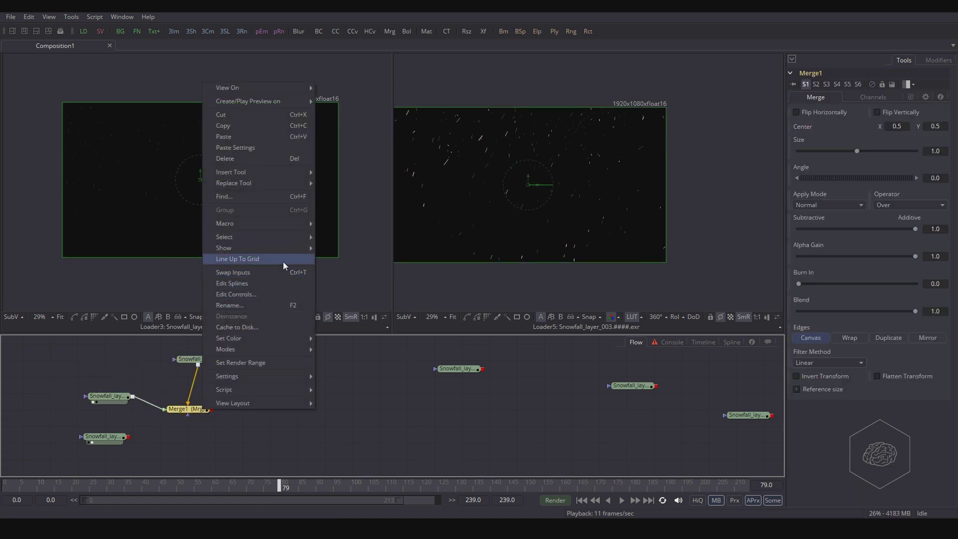
click(369, 250)
drag(262, 454, 330, 409)
scroll(254, 361, up, 4)
scroll(287, 397, down, 3)
scroll(251, 410, up, 3)
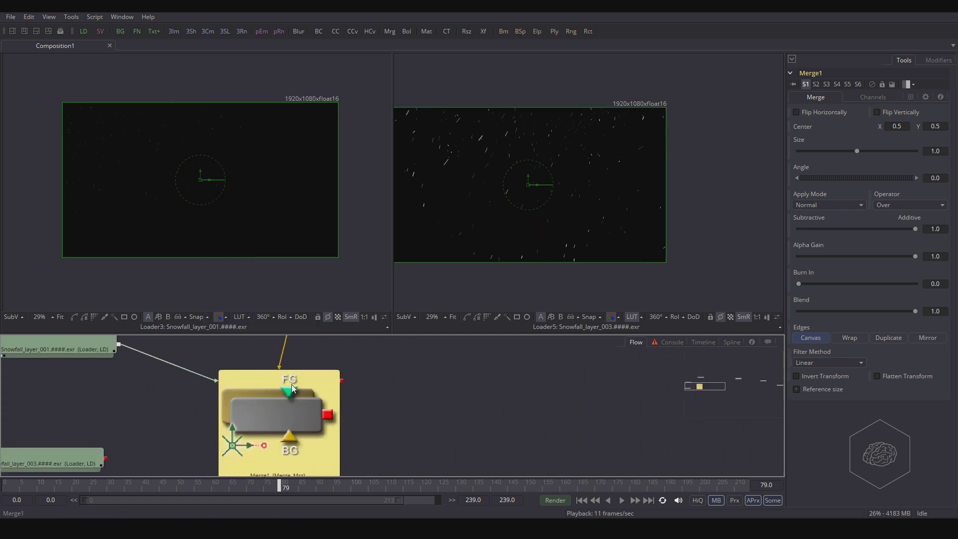
drag(443, 408, 486, 423)
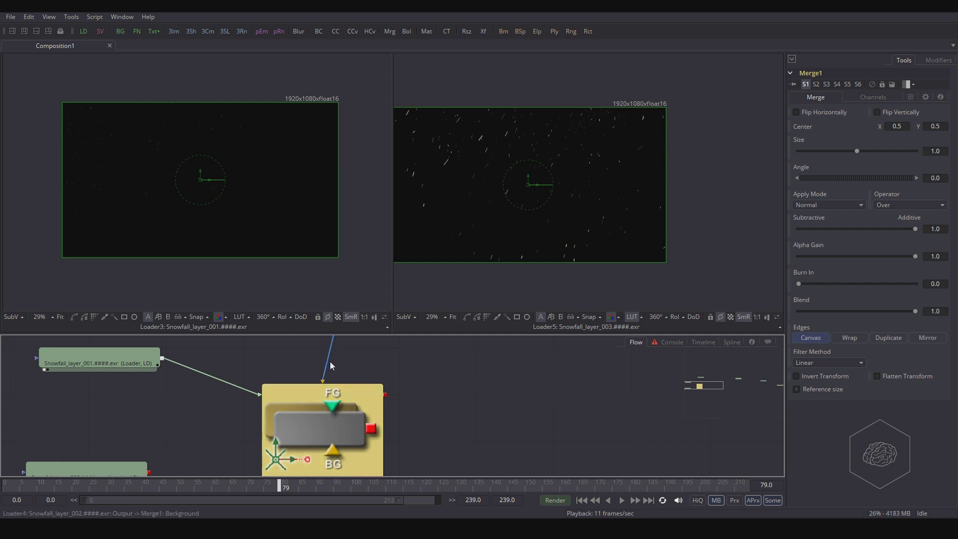
scroll(361, 410, down, 3)
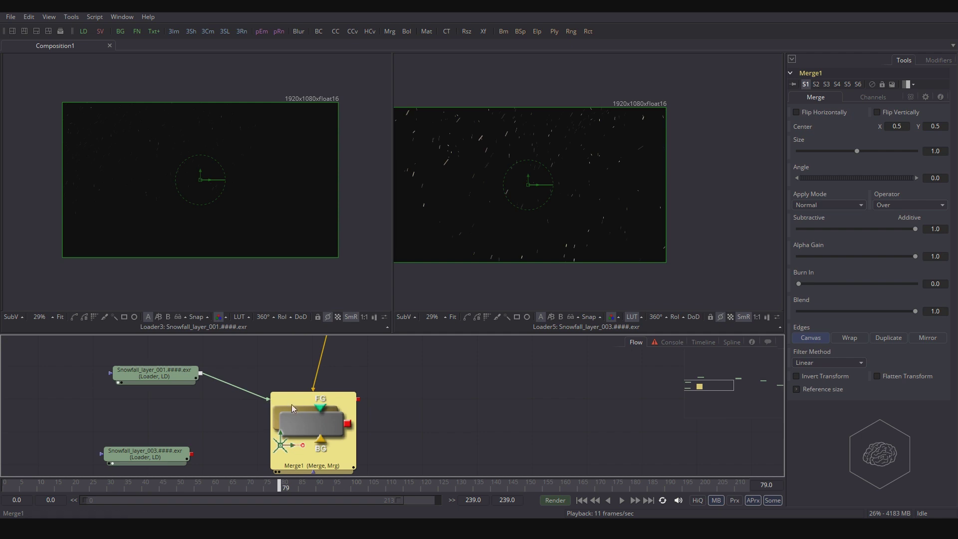
Step: Rewire Merge1 with layer 002 as foreground and layer 001 as background, and view the merge in the second viewer
mouse_move(266, 399)
mouse_down()
mouse_move(270, 372)
mouse_move(252, 400)
mouse_move(266, 406)
mouse_move(262, 393)
mouse_up()
drag(302, 351, 300, 445)
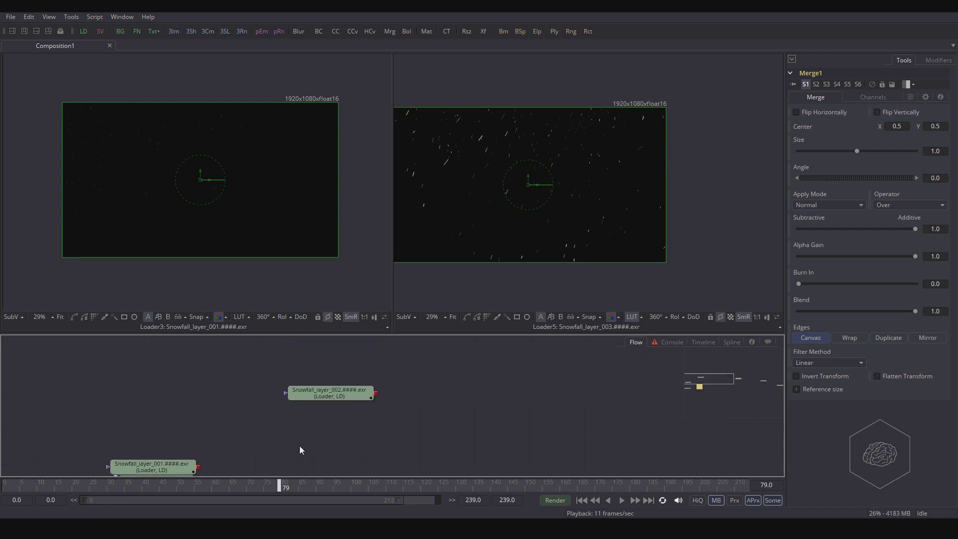
drag(334, 392, 302, 394)
scroll(286, 426, down, 3)
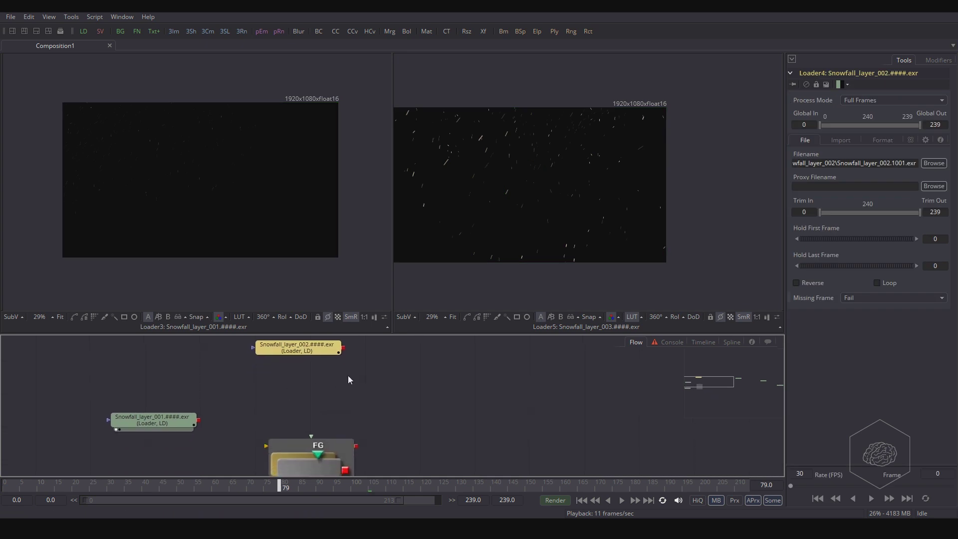
drag(343, 353, 317, 451)
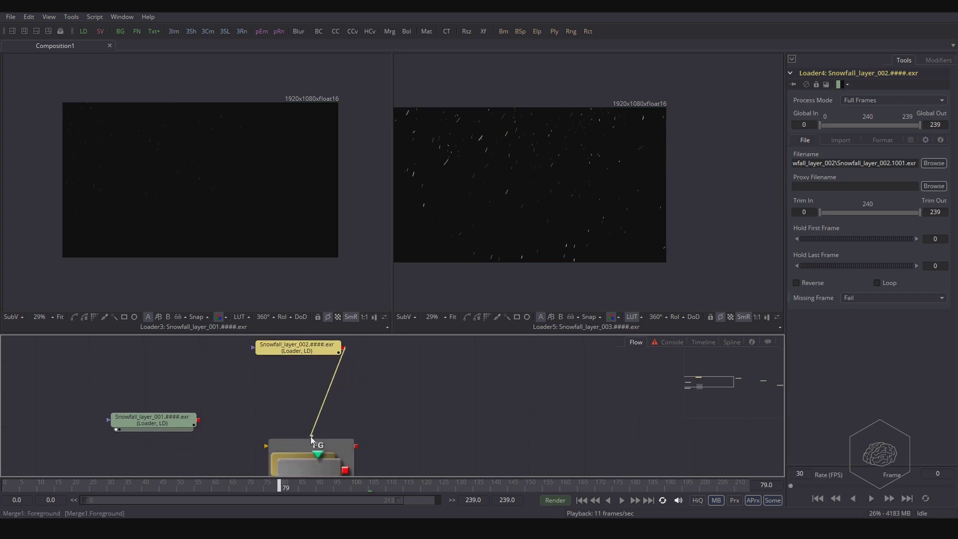
scroll(239, 375, down, 3)
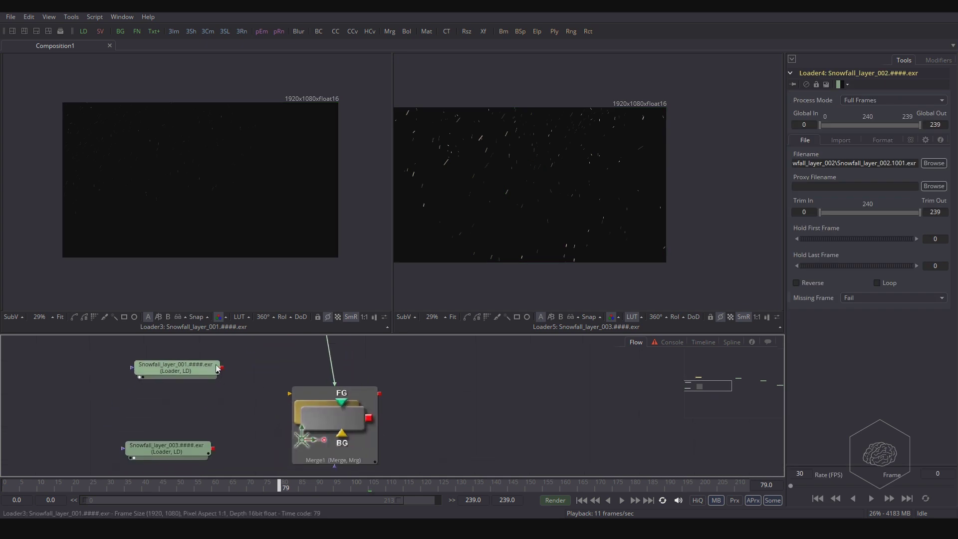
drag(218, 369, 614, 175)
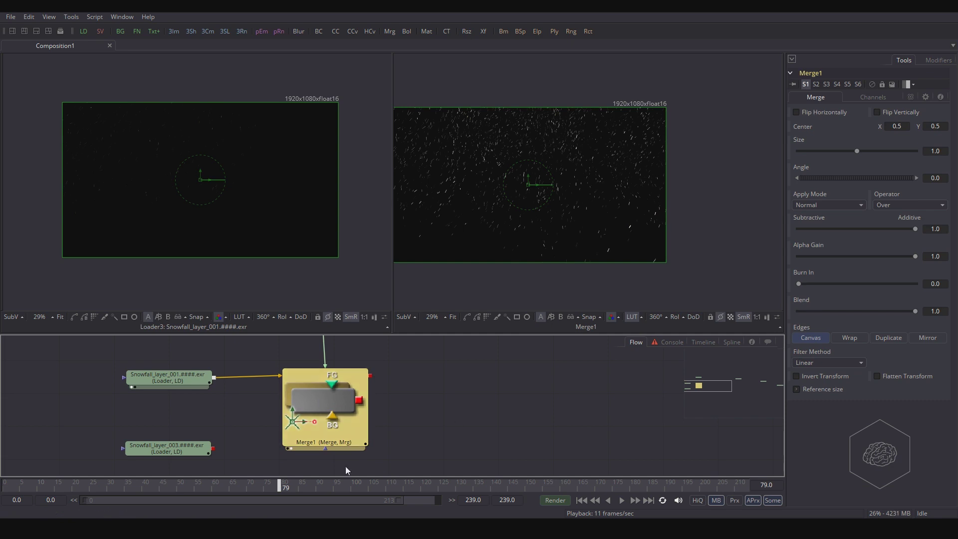
mouse_move(322, 430)
click(409, 421)
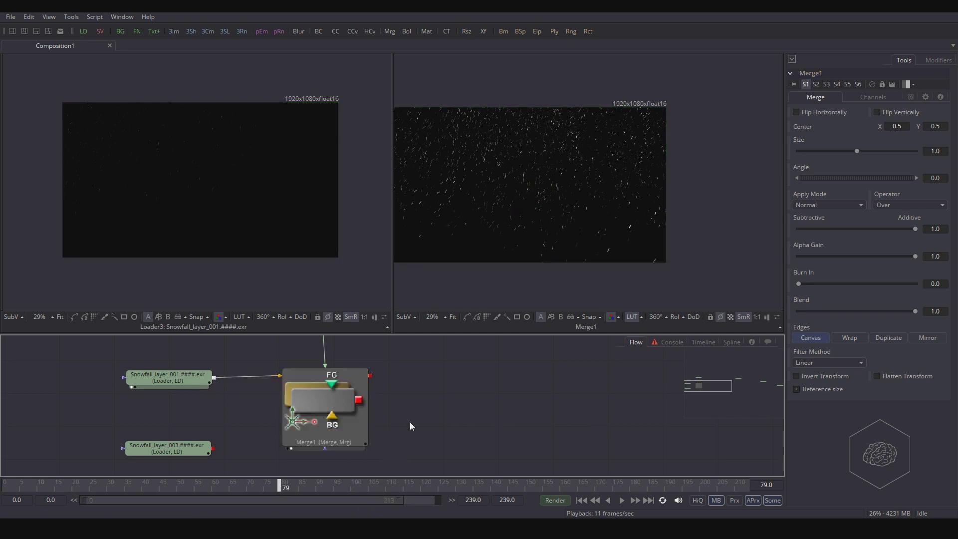
click(318, 424)
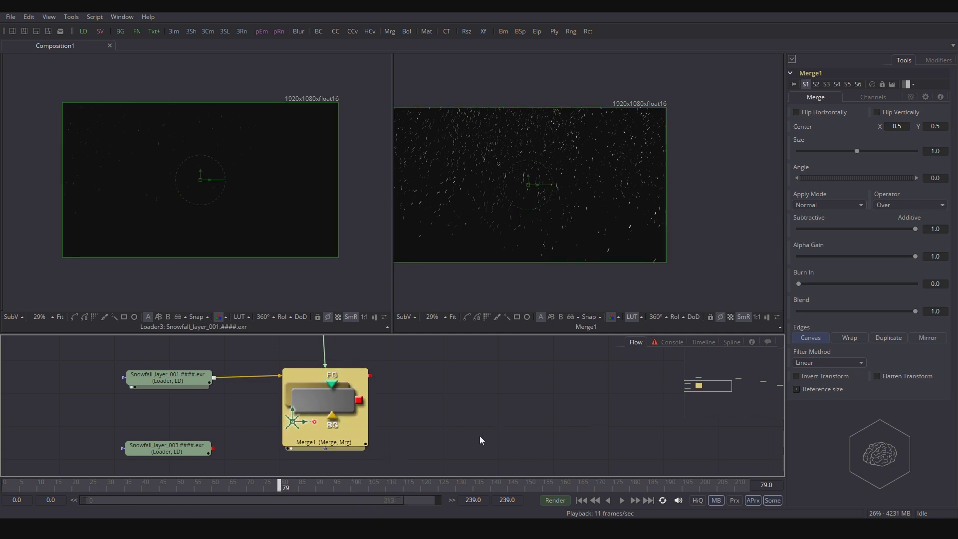
Step: Merge the layer 003 Loader over Merge1's output through a second Merge node and view that merge in the second viewer
drag(383, 396, 368, 422)
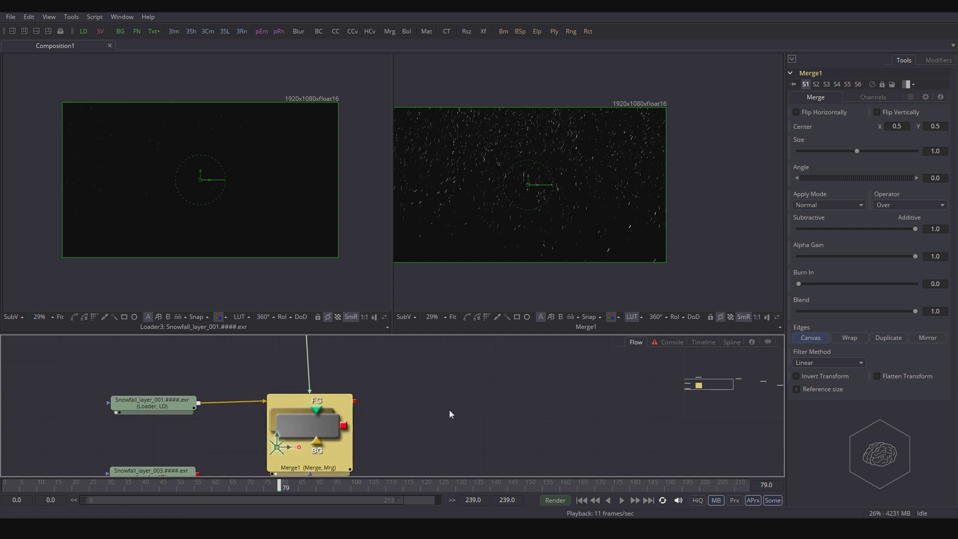
drag(396, 372, 256, 377)
drag(283, 394, 315, 373)
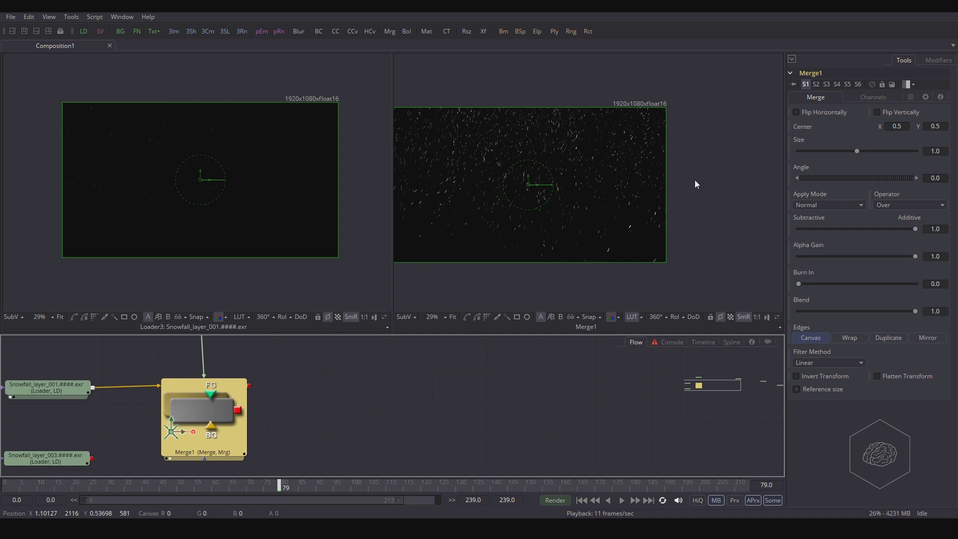
drag(527, 173, 573, 174)
drag(318, 447, 329, 433)
drag(78, 444, 358, 360)
drag(416, 416, 390, 449)
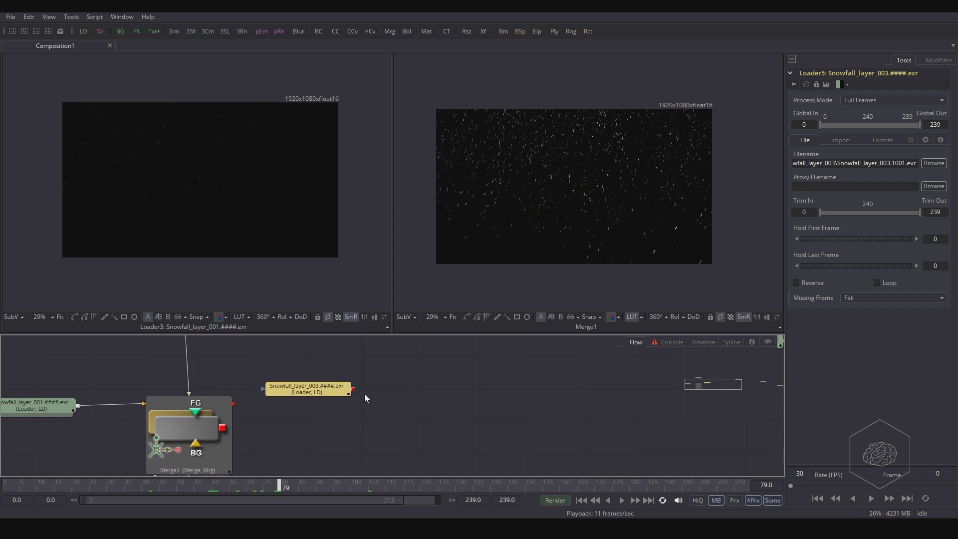
drag(348, 392, 234, 404)
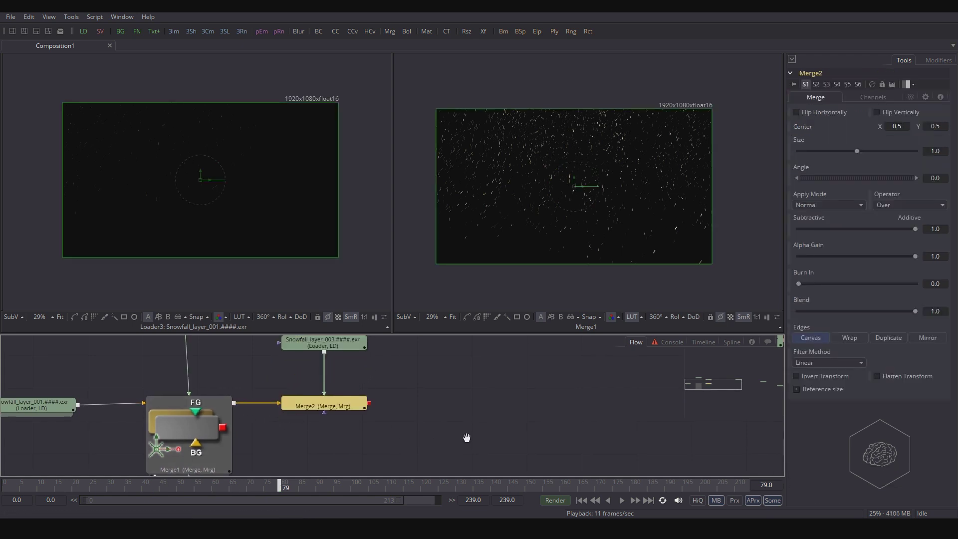
drag(466, 438, 458, 437)
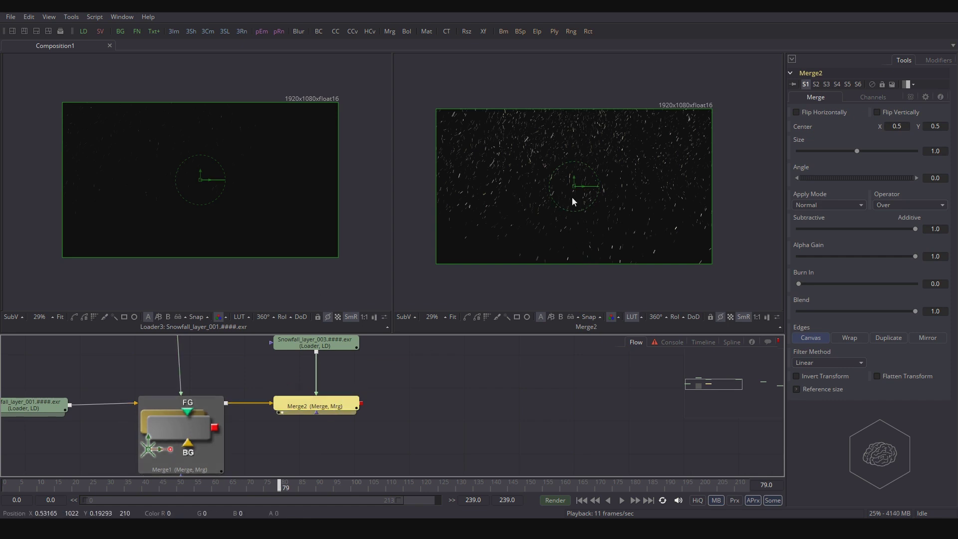
Step: Inspect the three-layer composite closely, show Merge2 in the first viewer too, and play it back from frame 13
scroll(548, 133, up, 2)
scroll(479, 150, up, 1)
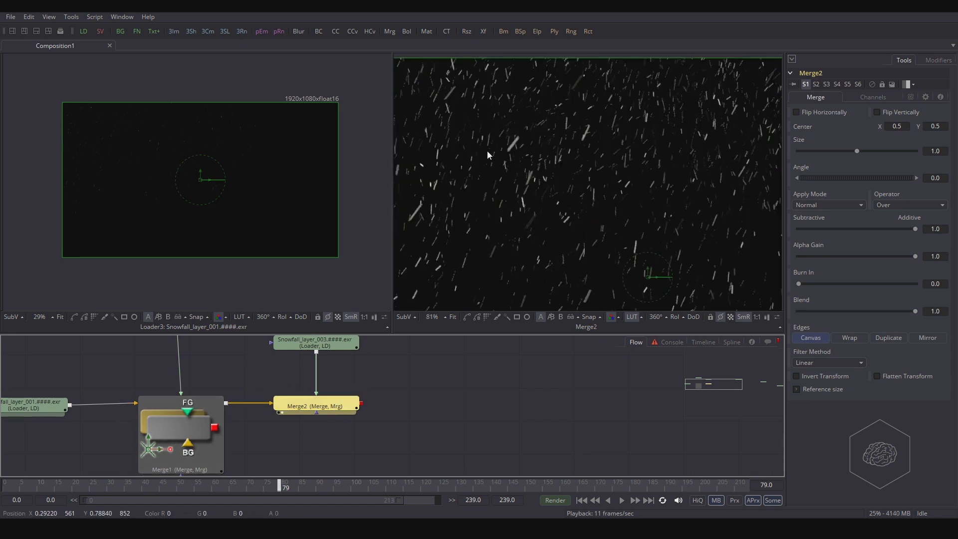
drag(312, 406, 205, 151)
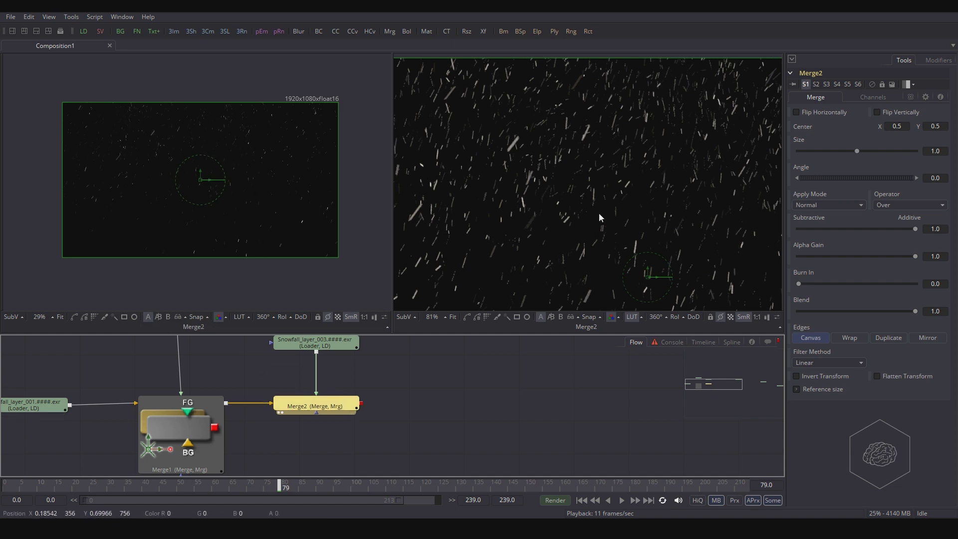
scroll(642, 213, down, 2)
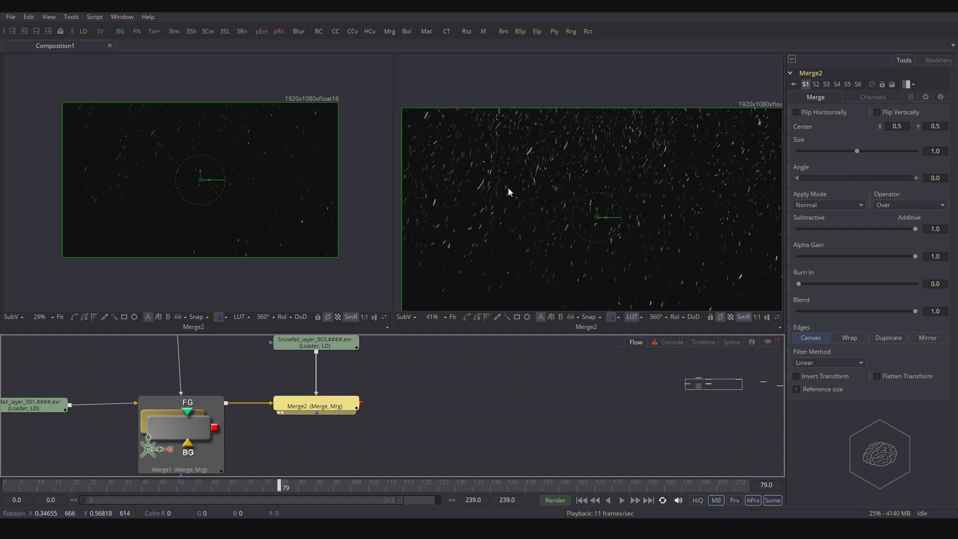
scroll(558, 211, down, 1)
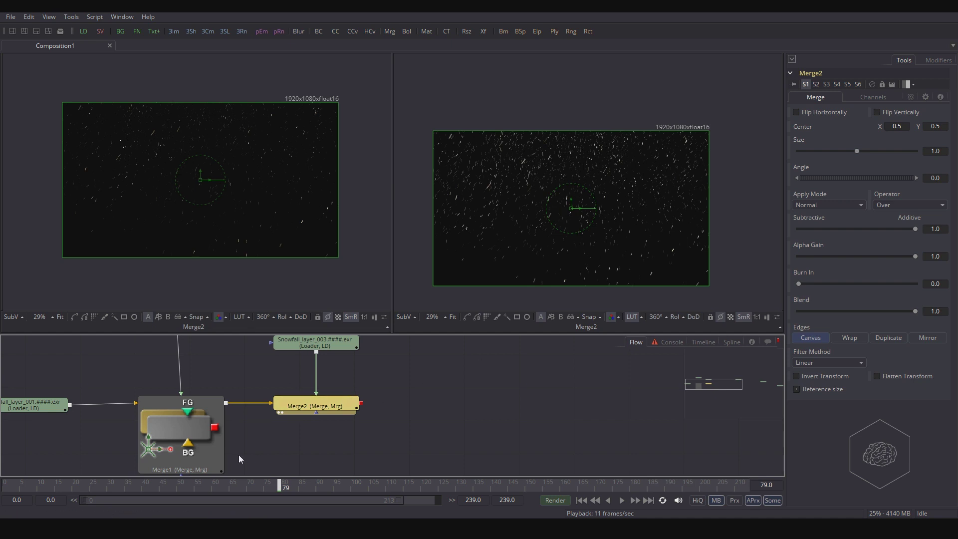
drag(85, 485, 48, 485)
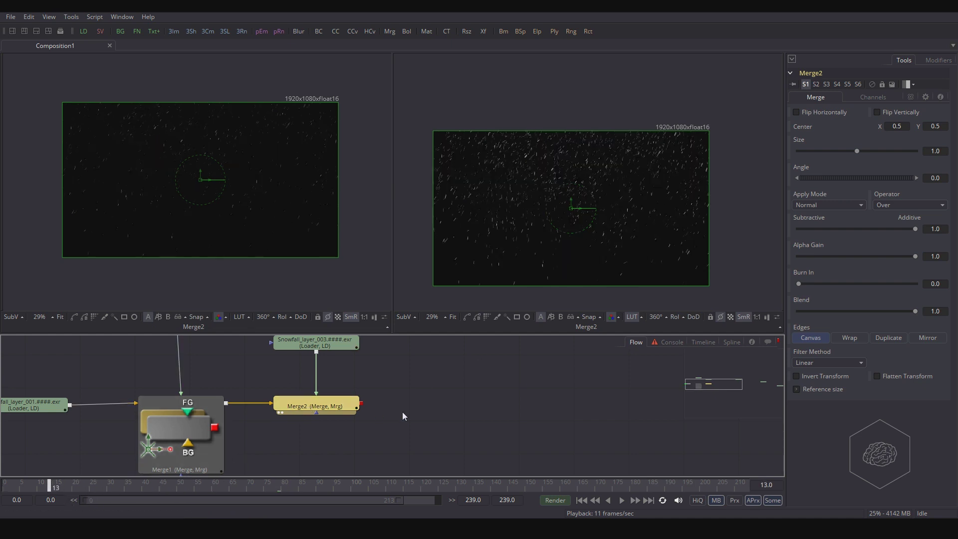
key(space)
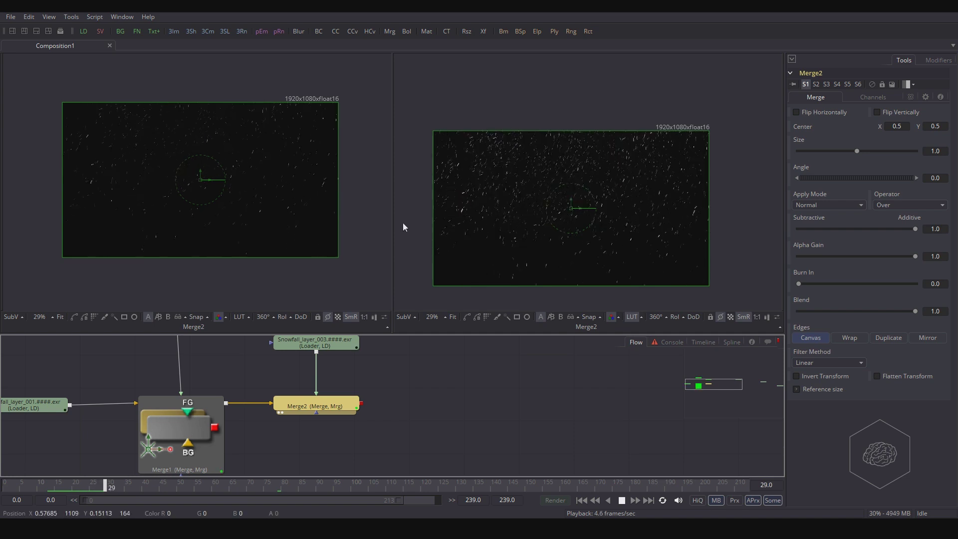
click(456, 437)
key(space)
Step: Move the layer 003 Loader higher above Merge2 to leave room on the connection between them
click(343, 403)
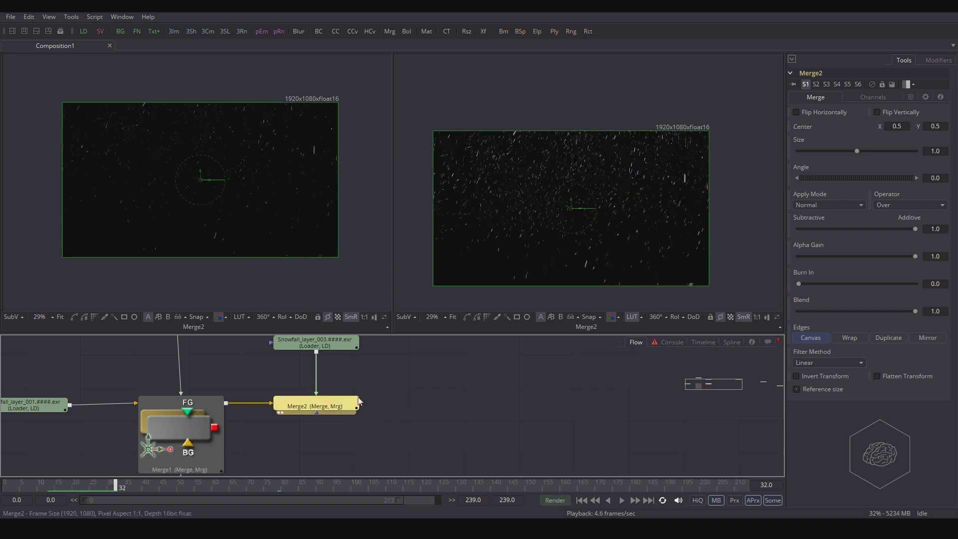
drag(223, 345, 247, 368)
scroll(267, 371, down, 2)
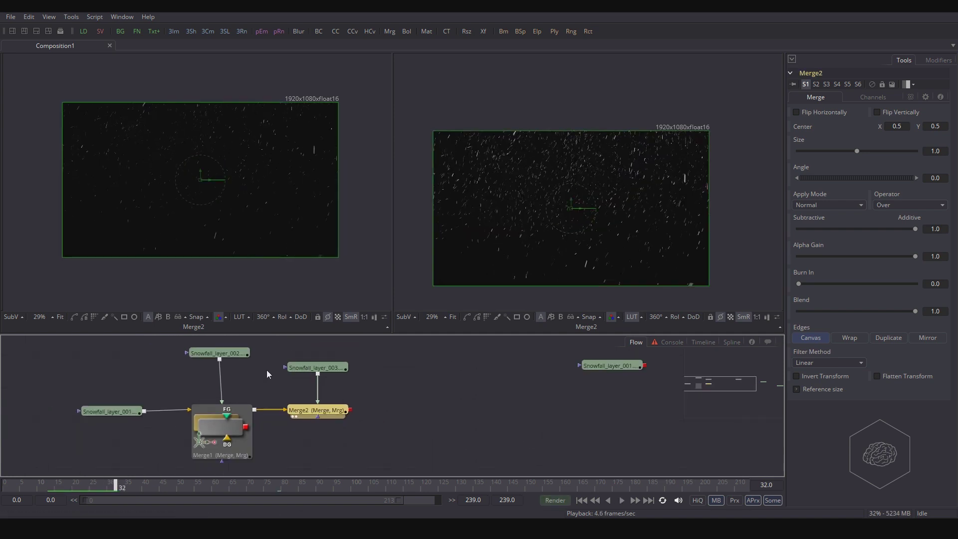
drag(406, 409, 447, 418)
click(226, 425)
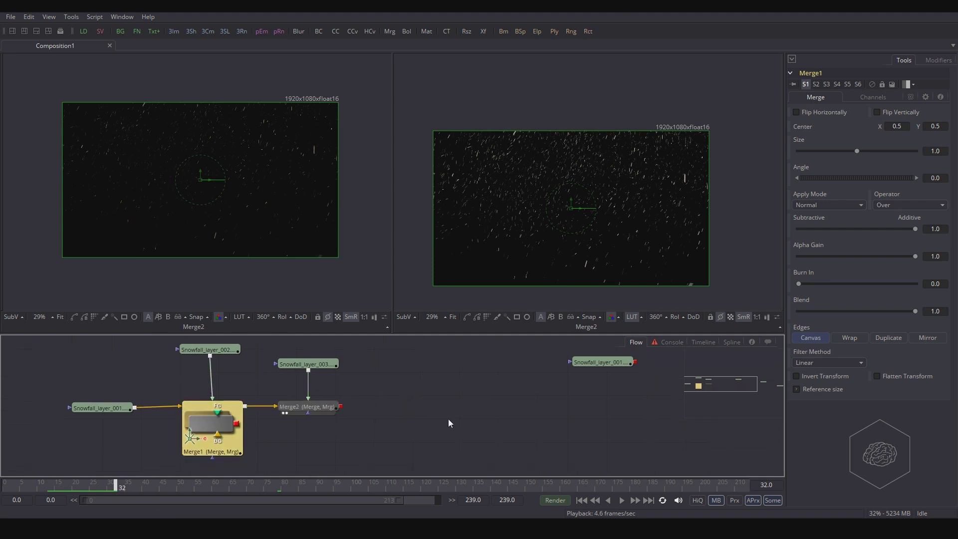
drag(377, 395, 368, 426)
drag(311, 393, 311, 369)
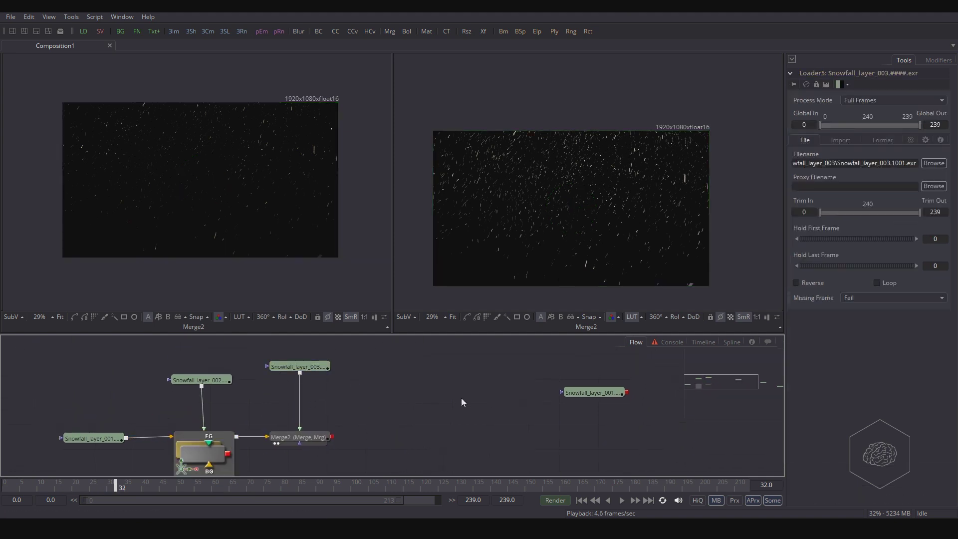
Step: Insert a Color Corrector between the layer 003 Loader and Merge2 and tint that layer blue at strength 1.0
key(shift+space)
text(COLOR)
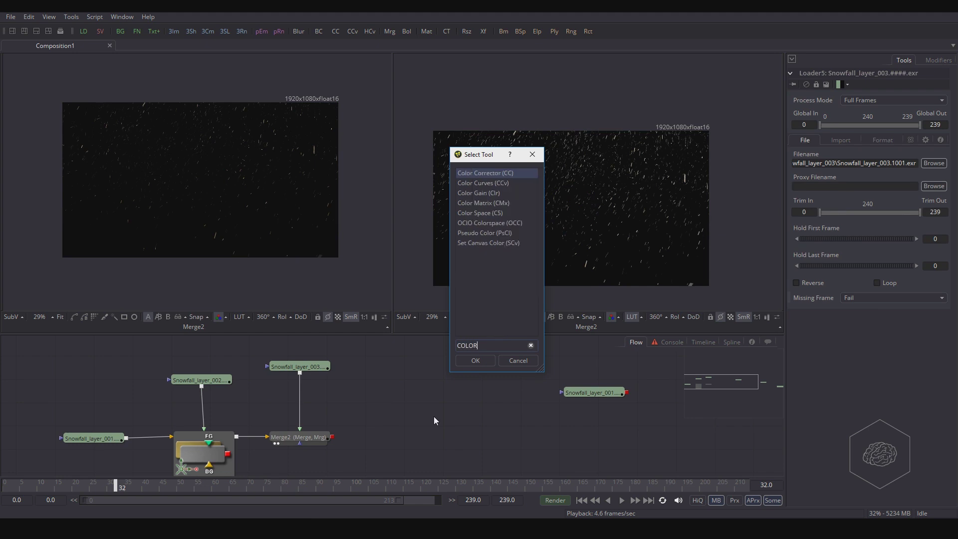
key(Return)
drag(477, 400, 303, 407)
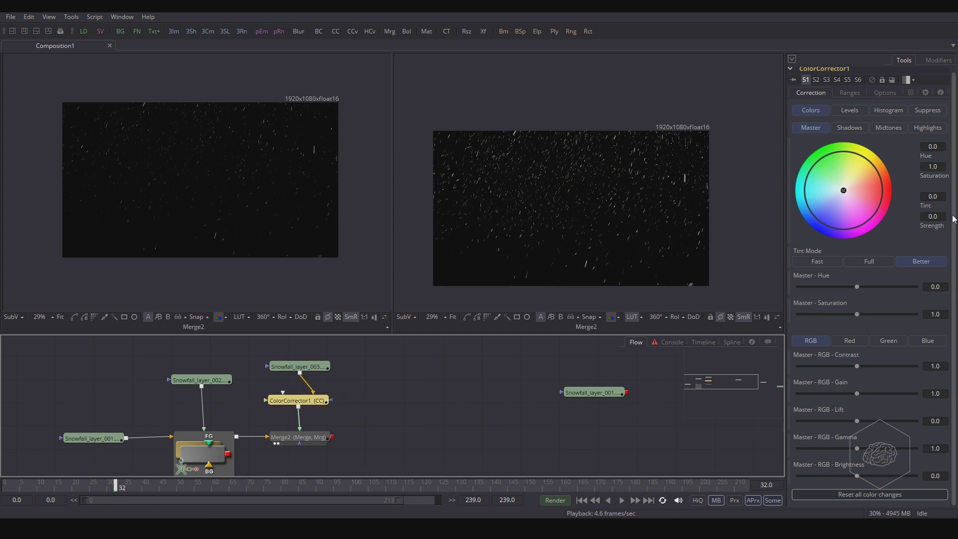
drag(843, 190, 814, 213)
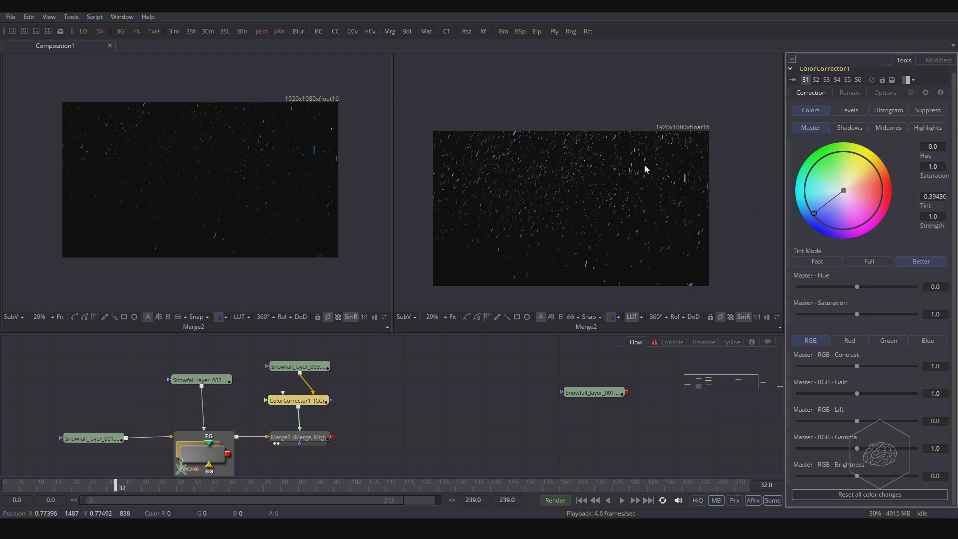
scroll(633, 160, up, 10)
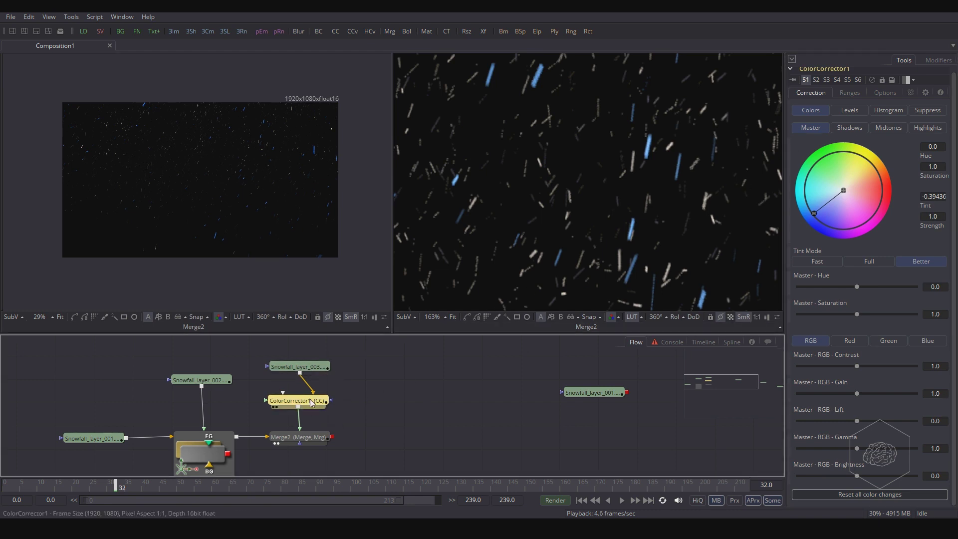
Step: Delete the Color Corrector between the layer 003 Loader and Merge2
drag(360, 383, 346, 415)
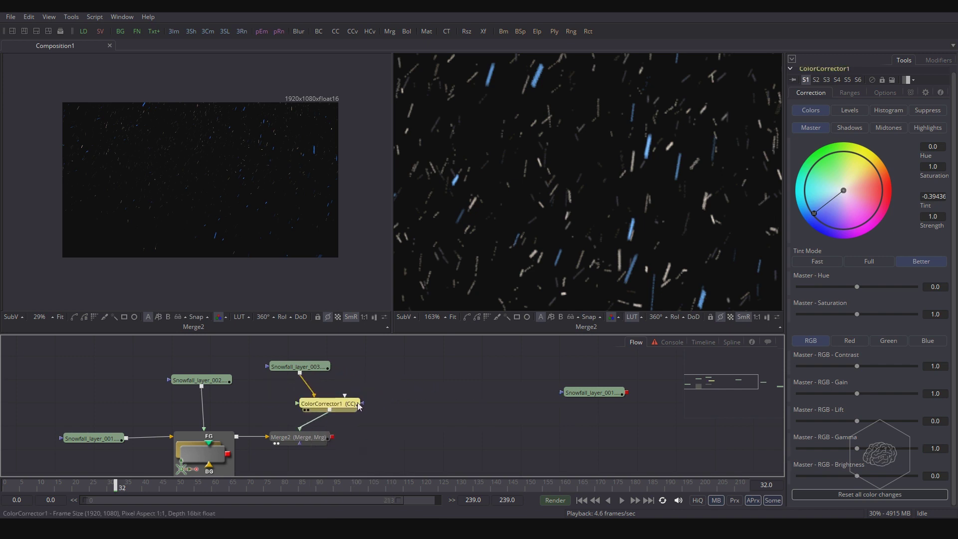
key(Delete)
scroll(532, 176, down, 2)
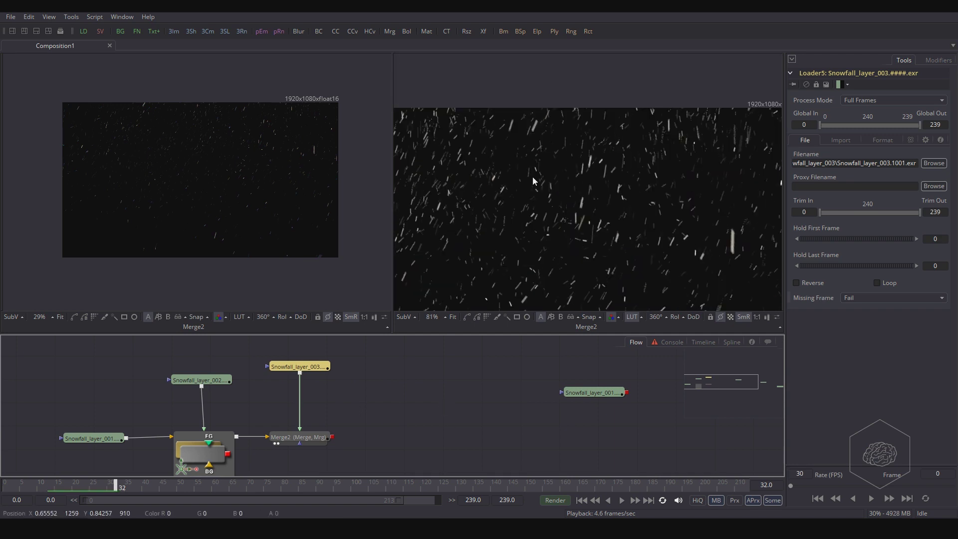
scroll(532, 176, down, 5)
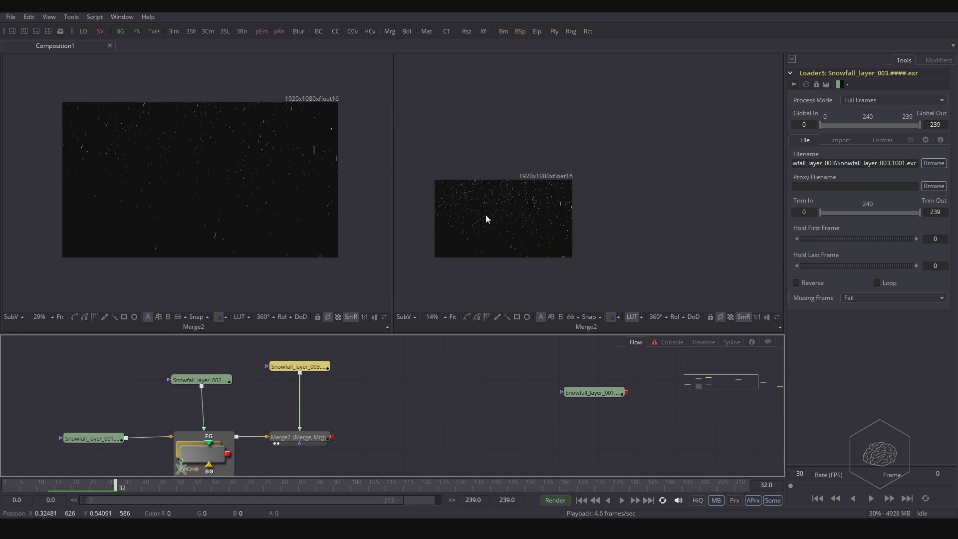
Step: Add a Saver after the layer 003 Loader without choosing an output file
scroll(484, 219, up, 3)
scroll(548, 227, down, 1)
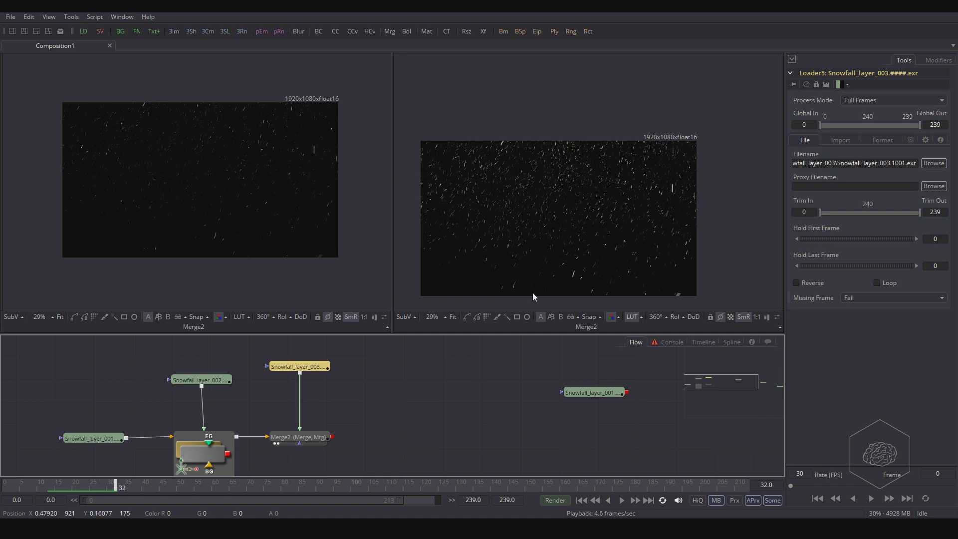
drag(419, 394, 395, 396)
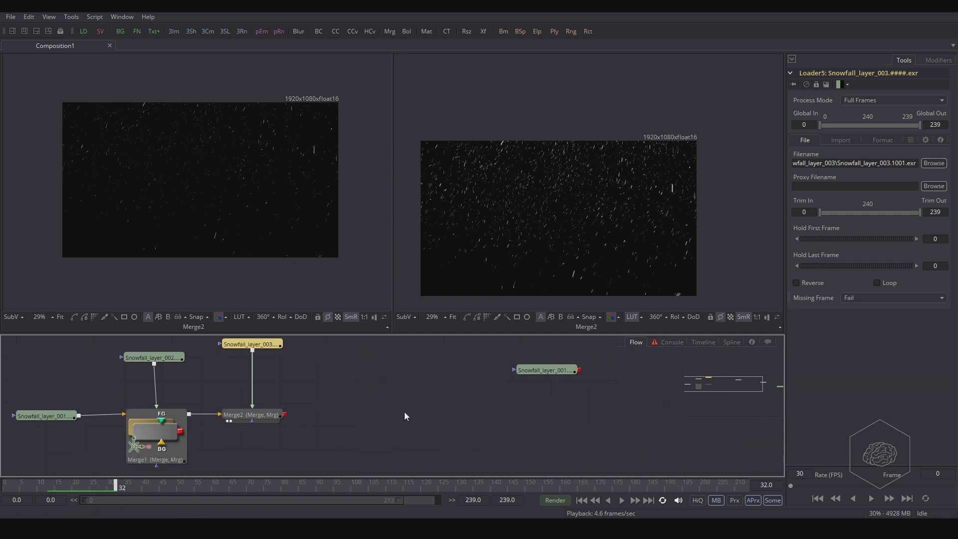
scroll(405, 416, right, 2)
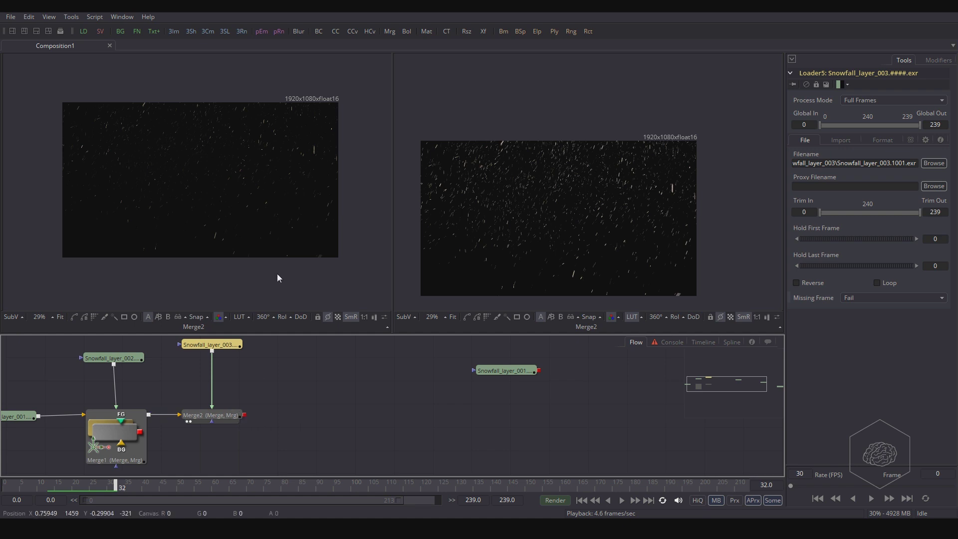
click(100, 31)
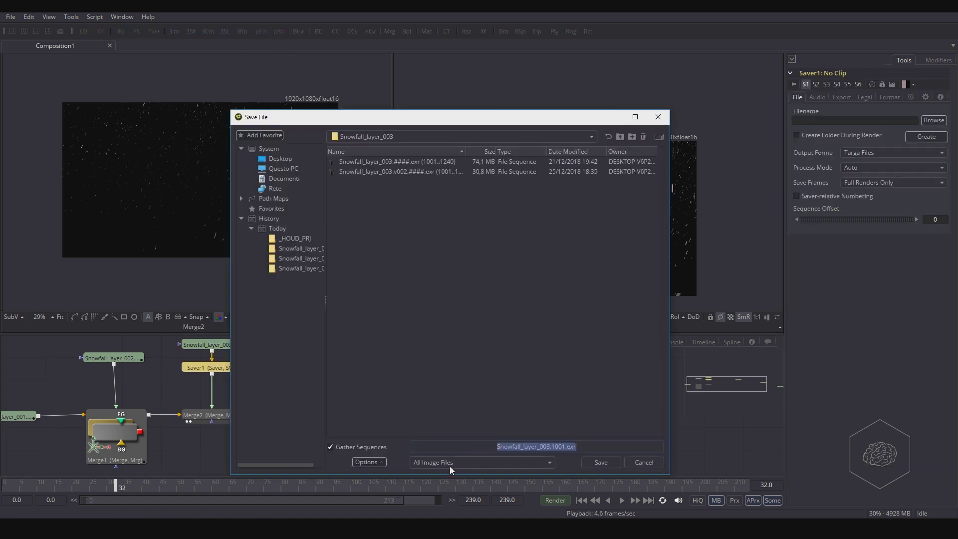
click(658, 117)
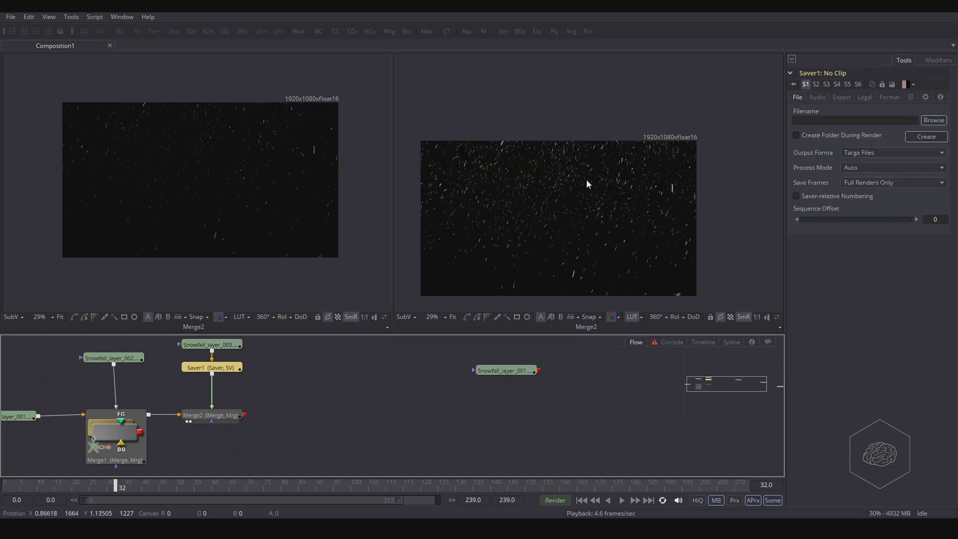
Step: Take the Saver out of the layer 003 branch and connect it to the output of Merge2 instead
drag(224, 371, 344, 412)
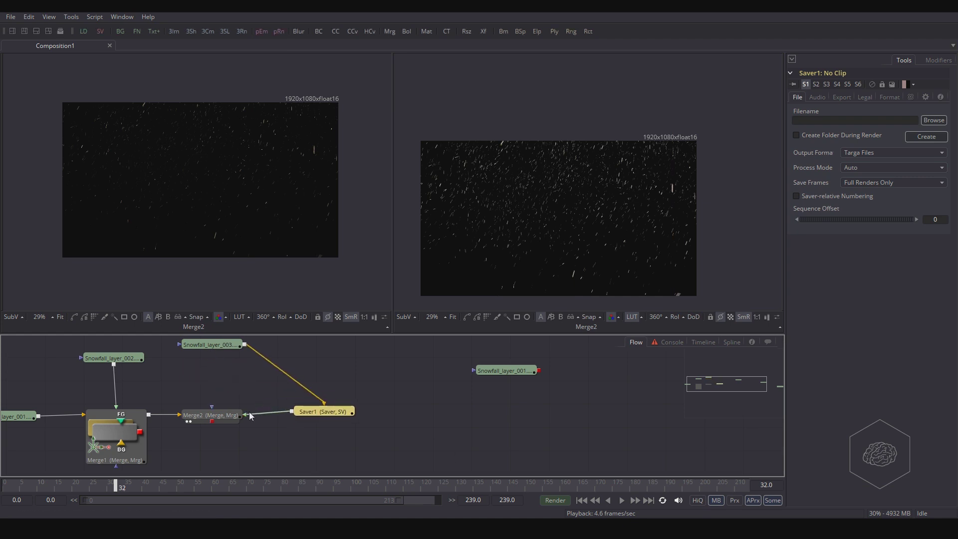
drag(209, 415, 212, 412)
drag(323, 404, 290, 376)
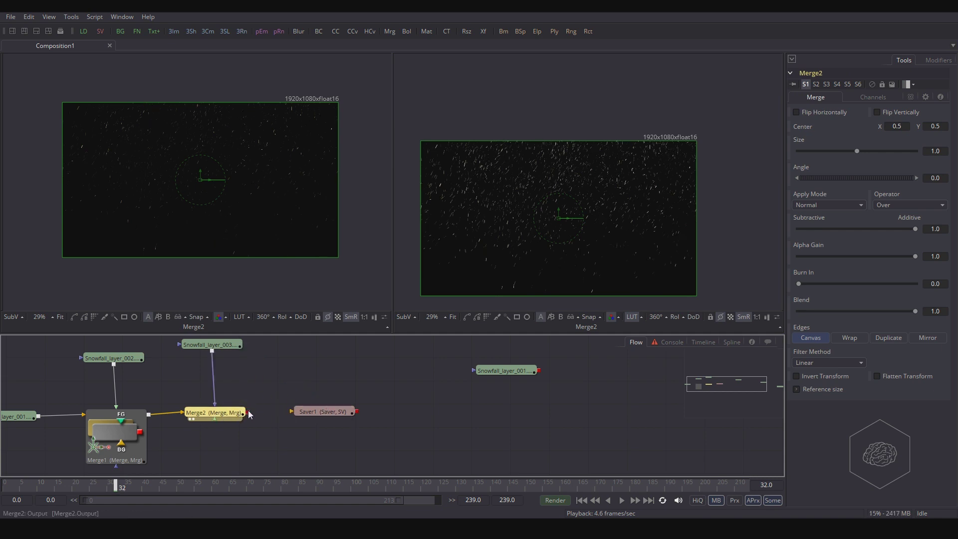
drag(248, 411, 332, 425)
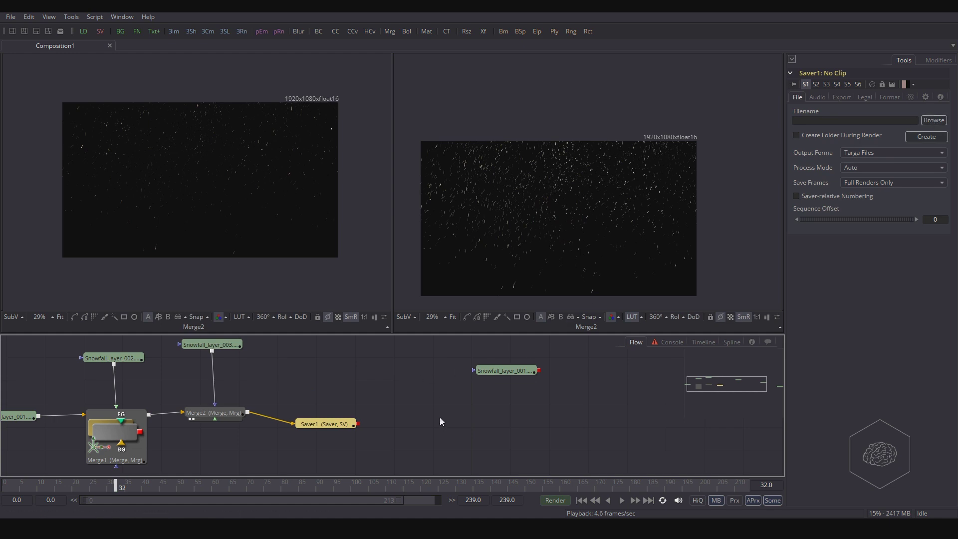
Step: Select the unconnected Snowfall_layer_001.v002 Loader and shift it slightly away from the merged node tree
drag(330, 392, 382, 391)
scroll(395, 394, down, 3)
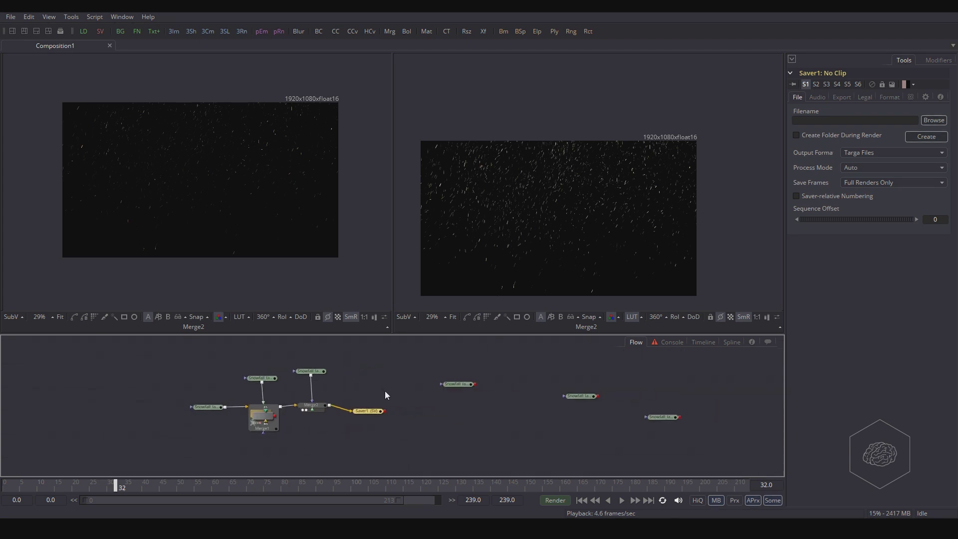
drag(471, 386, 487, 383)
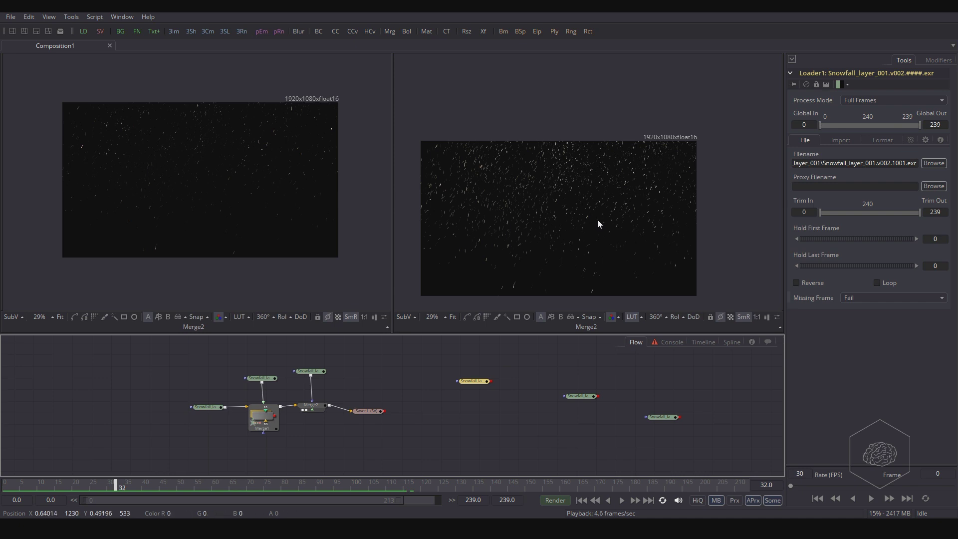
click(630, 318)
Step: Find Camera 3D in the tool list and add it after the Snowfall_layer_001.v002 Loader
key(ctrl+space)
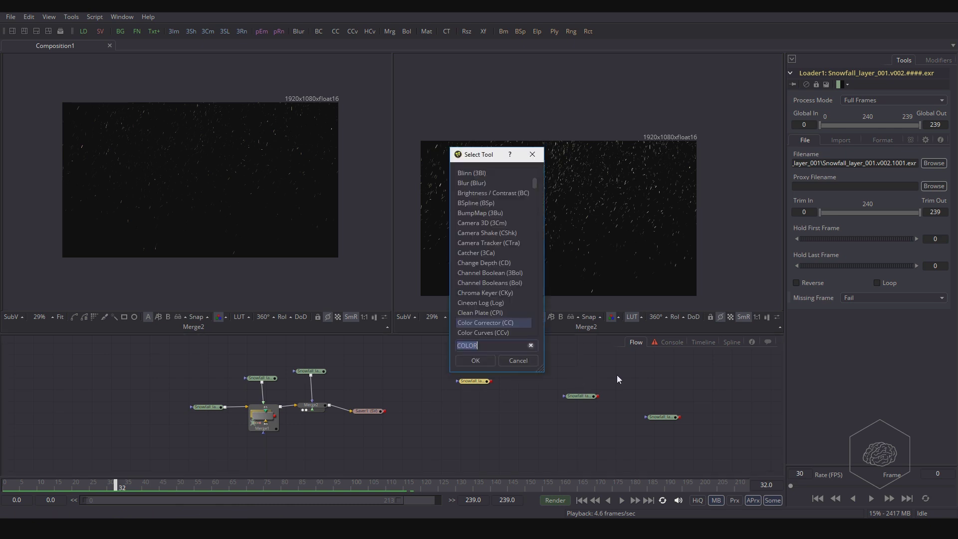
key(Up)
key(Up)
key(Up)
key(Up)
key(Up)
key(Up)
key(Up)
key(Up)
key(Up)
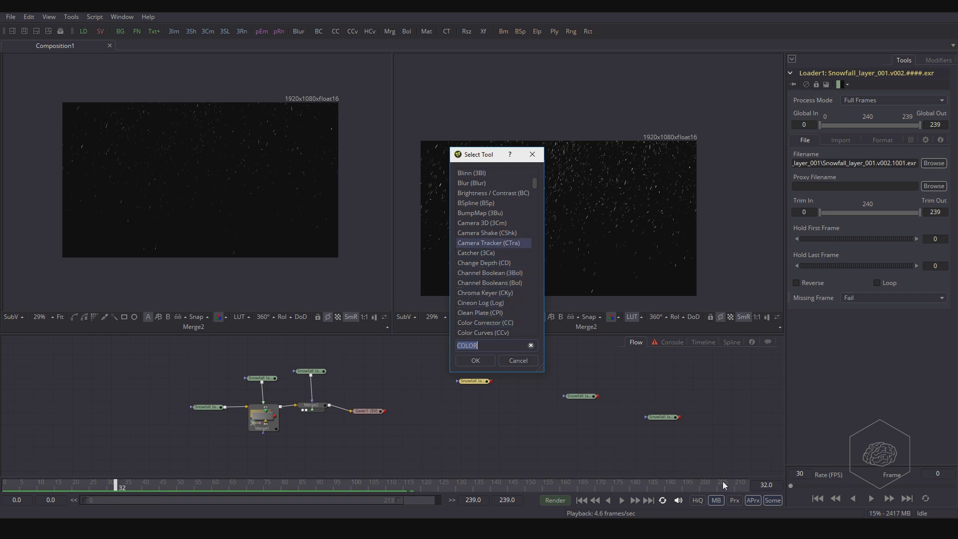
key(Up)
key(Return)
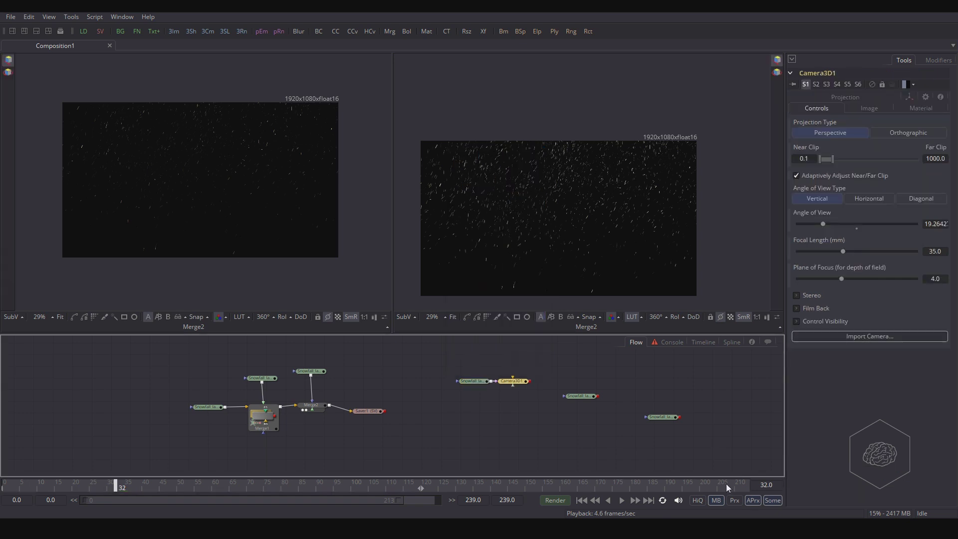
Step: Detach the 3D camera from the Snowfall_layer_001.v002 Loader and show the camera in the second viewer
drag(514, 382, 554, 360)
scroll(533, 387, up, 2)
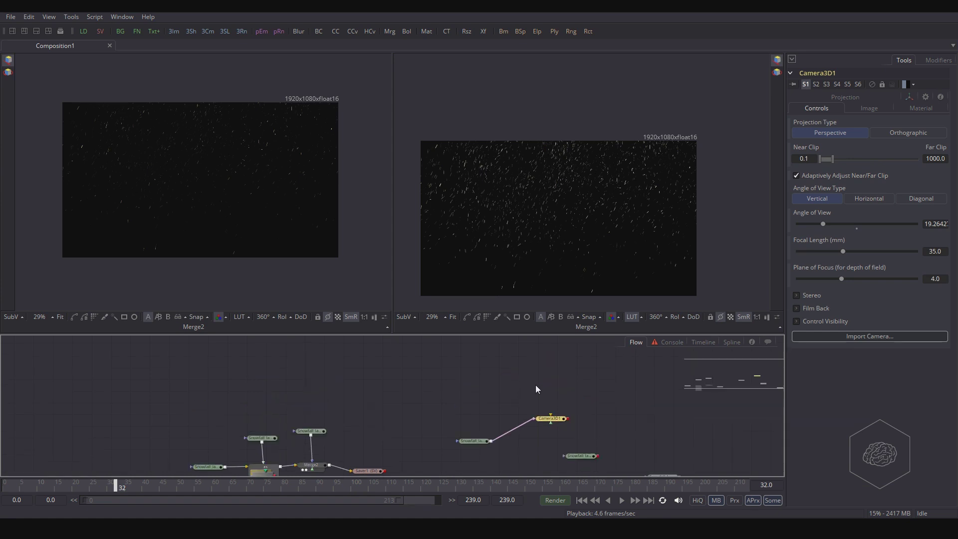
scroll(549, 429, up, 5)
scroll(578, 411, down, 3)
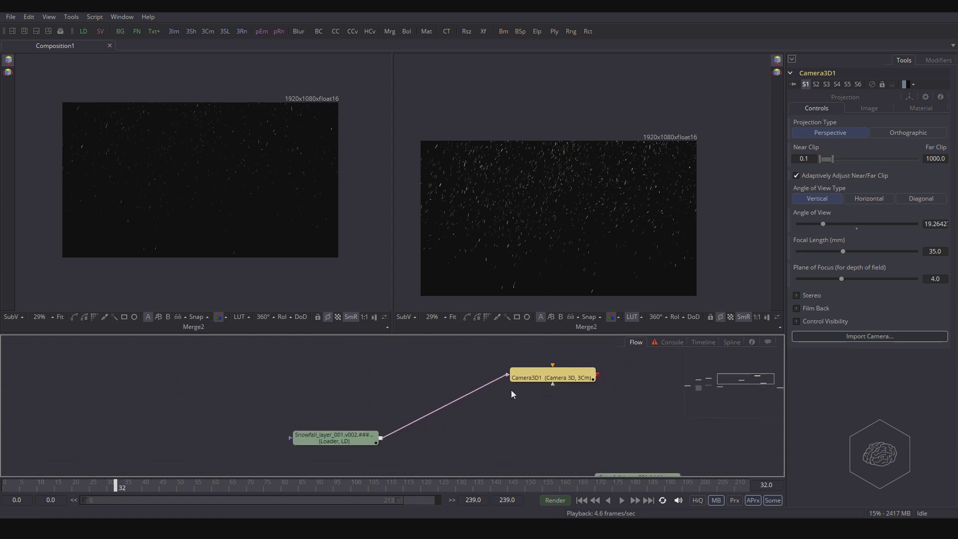
drag(498, 378, 494, 381)
drag(558, 379, 567, 399)
key(2)
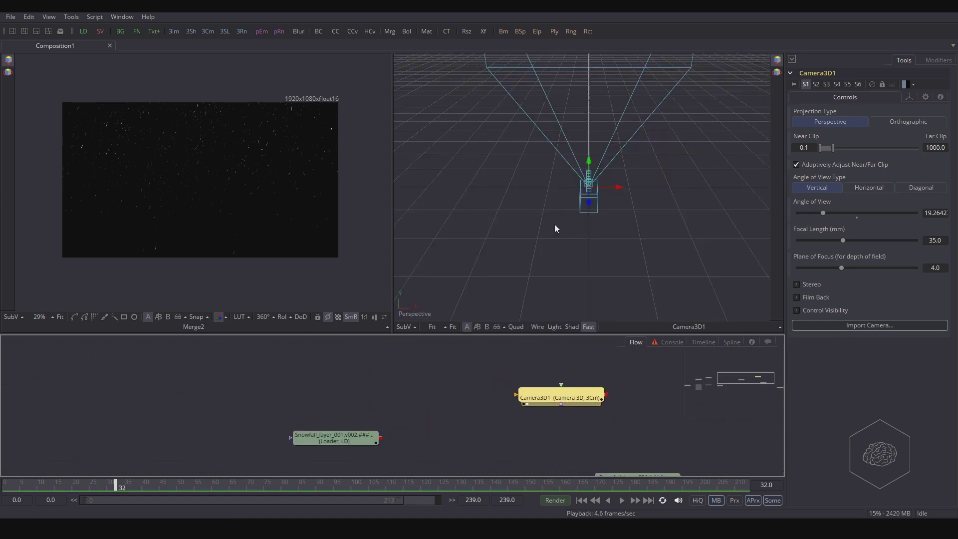
Step: Examine the 3D camera and its view cone from several angles in the perspective view
scroll(511, 199, down, 5)
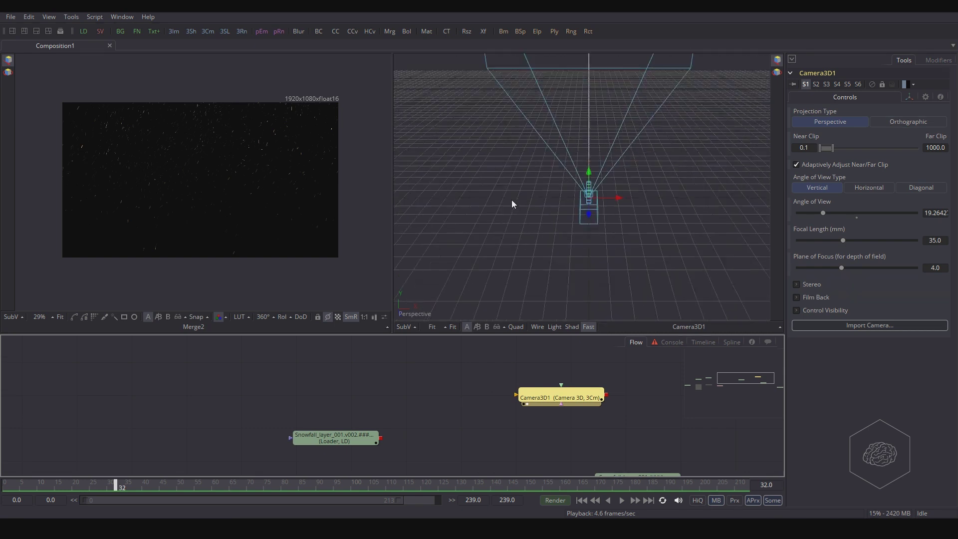
click(489, 190)
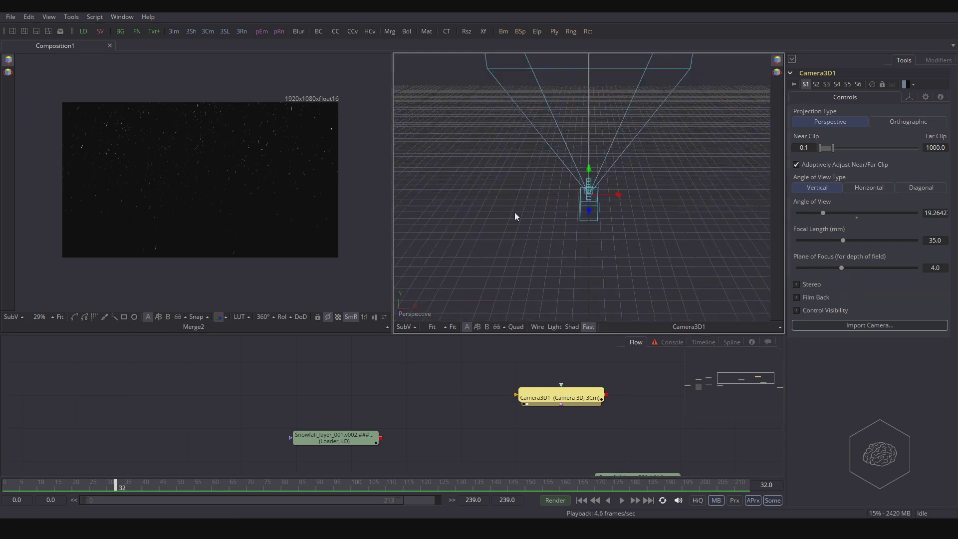
drag(505, 201, 631, 194)
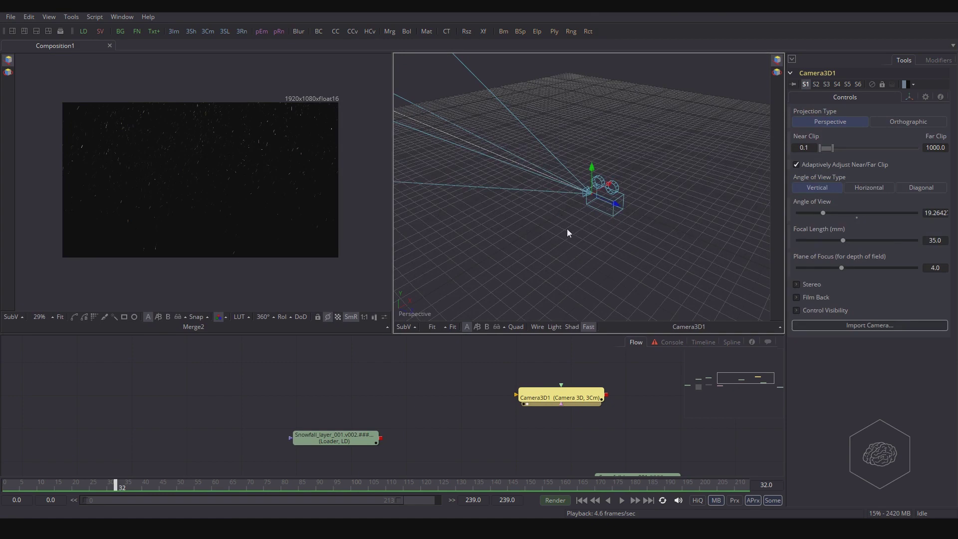
drag(567, 228, 526, 237)
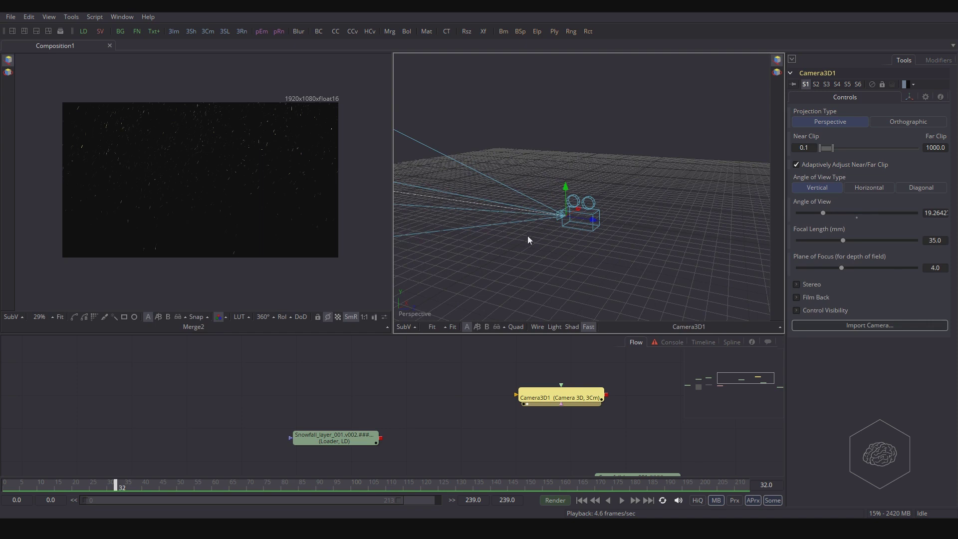
drag(528, 236, 528, 230)
scroll(527, 229, down, 2)
scroll(528, 229, up, 3)
scroll(528, 230, down, 3)
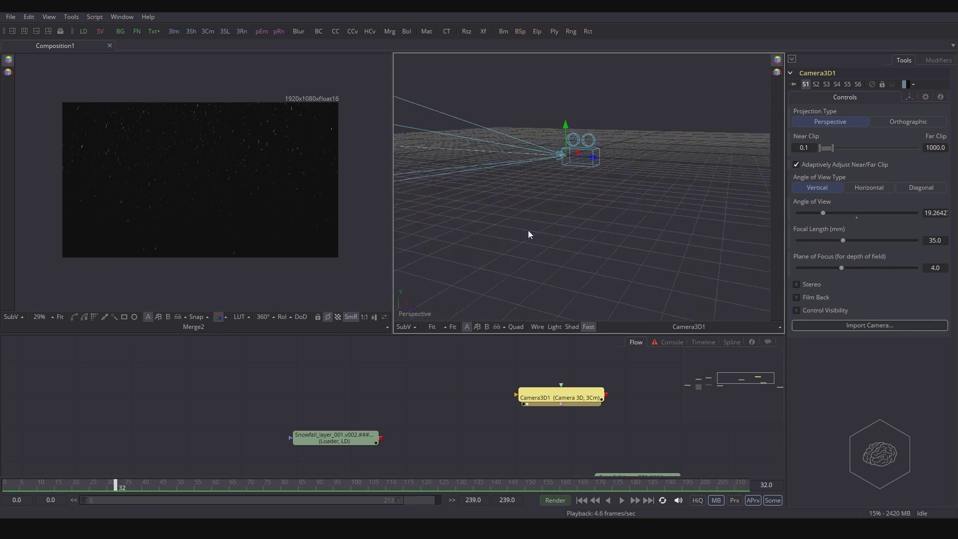
scroll(527, 229, up, 3)
scroll(527, 230, down, 3)
scroll(528, 229, up, 3)
scroll(528, 229, down, 3)
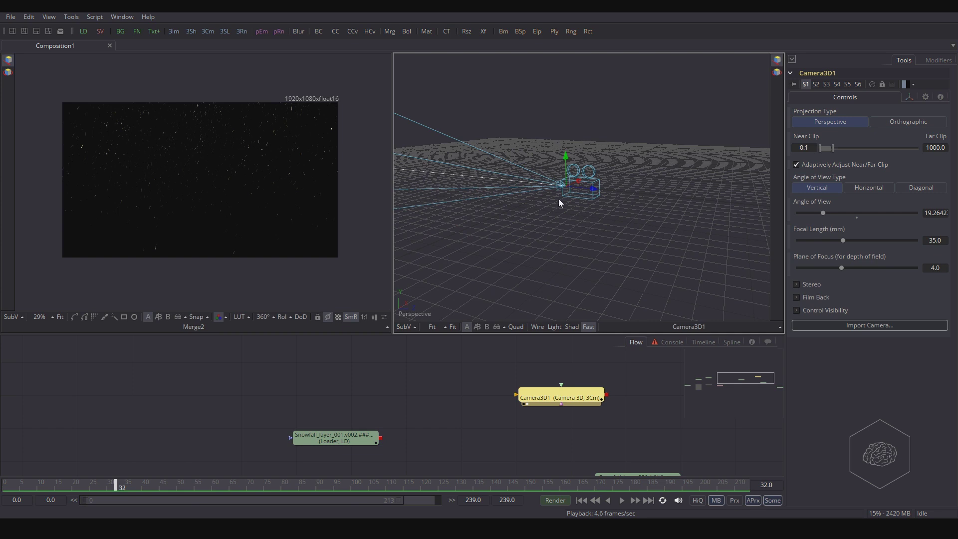
drag(559, 199, 720, 233)
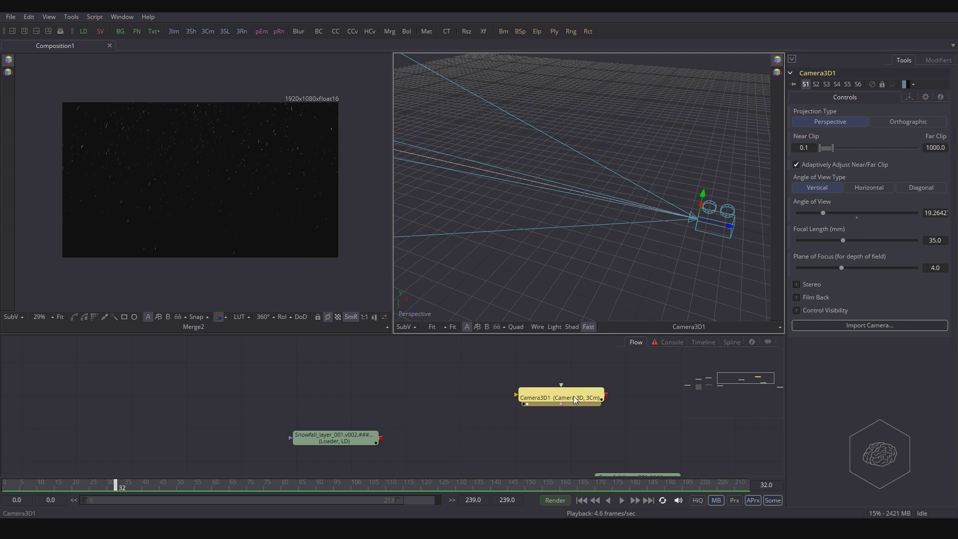
Step: Show the camera in the first viewer too, look through it there, and raise it above the ground grid
drag(575, 399, 245, 212)
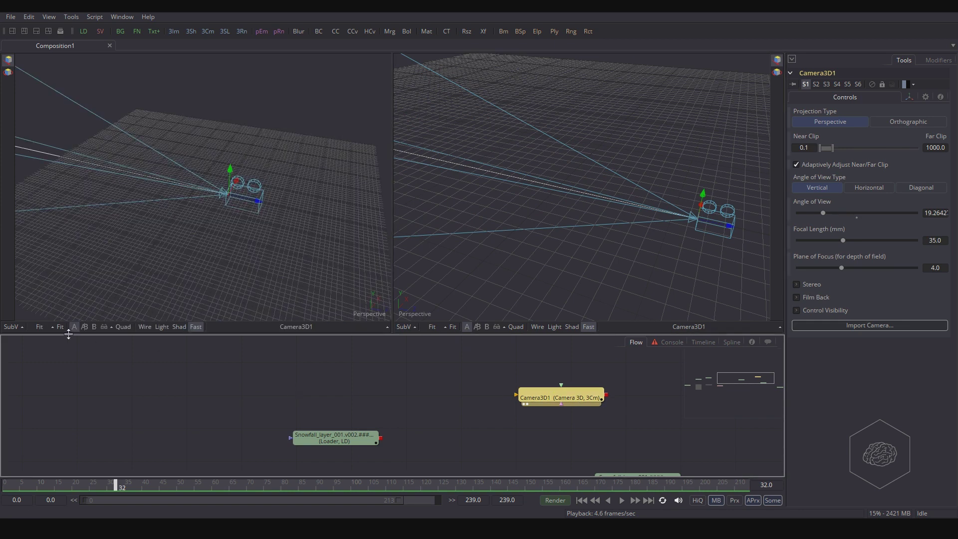
click(93, 312)
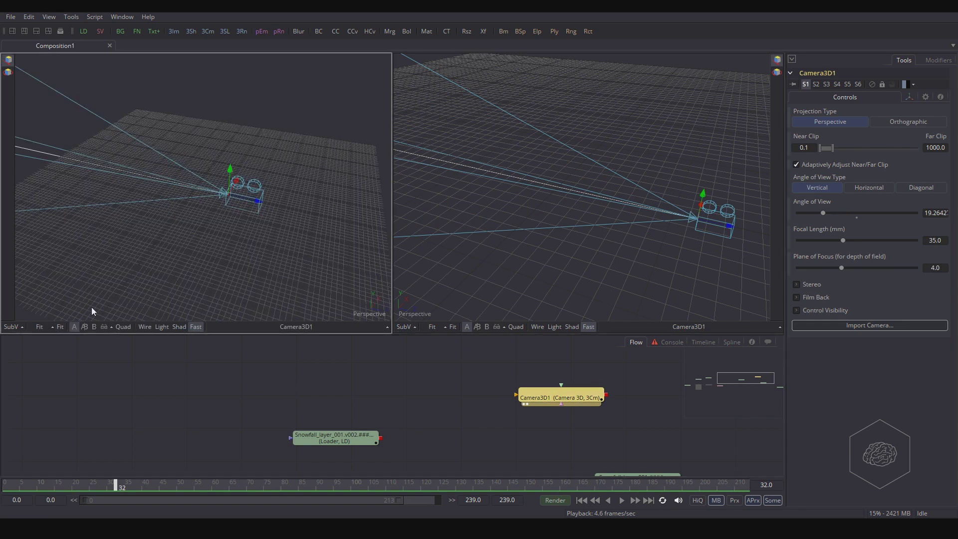
right_click(368, 319)
click(384, 323)
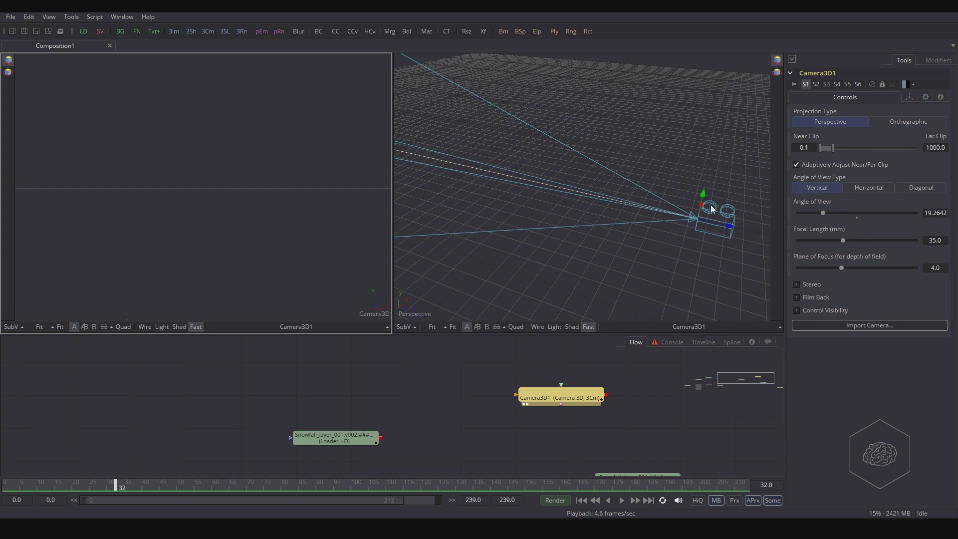
mouse_move(711, 208)
mouse_down()
mouse_move(711, 172)
mouse_move(603, 194)
mouse_move(728, 216)
mouse_up()
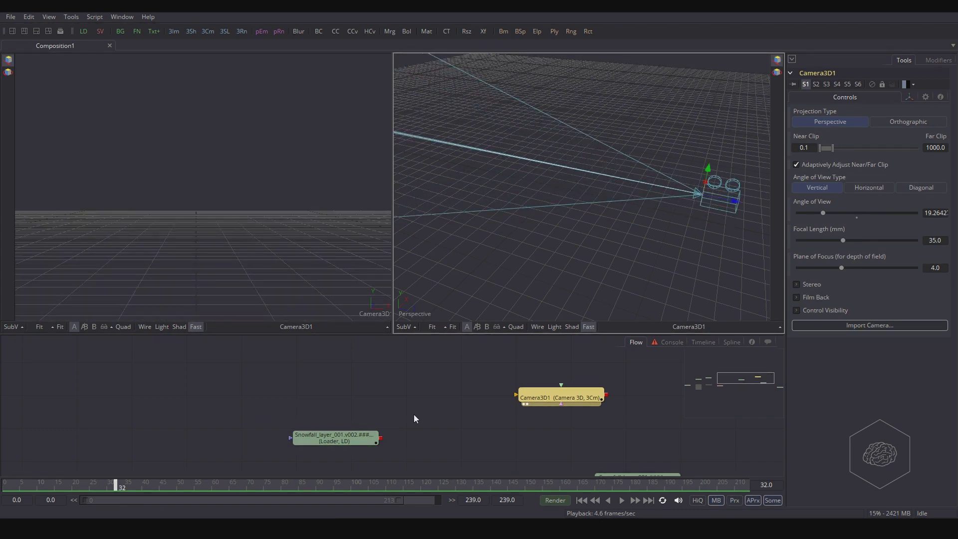
Step: Add an Image Plane 3D and combine it with the camera in a Merge 3D
drag(517, 439, 379, 415)
key(ctrl+space)
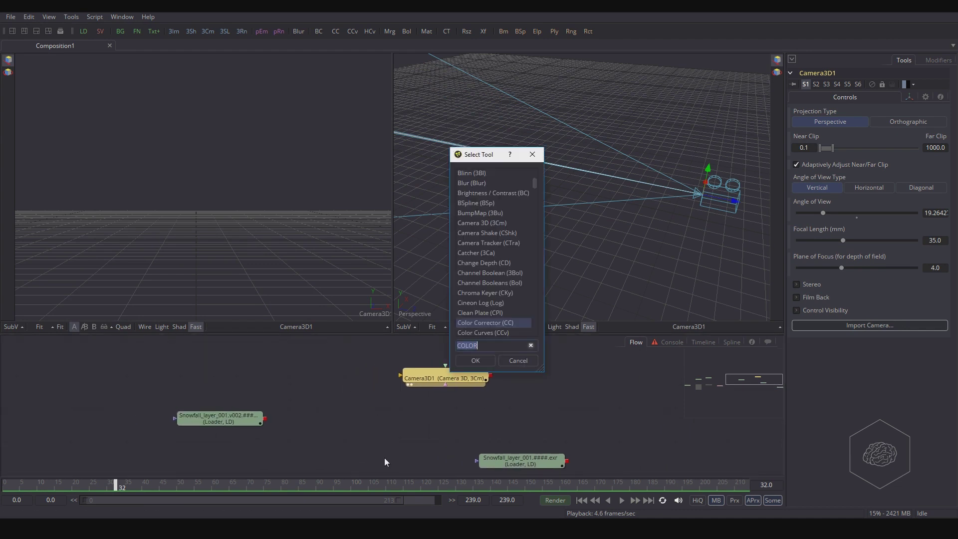
text(ima)
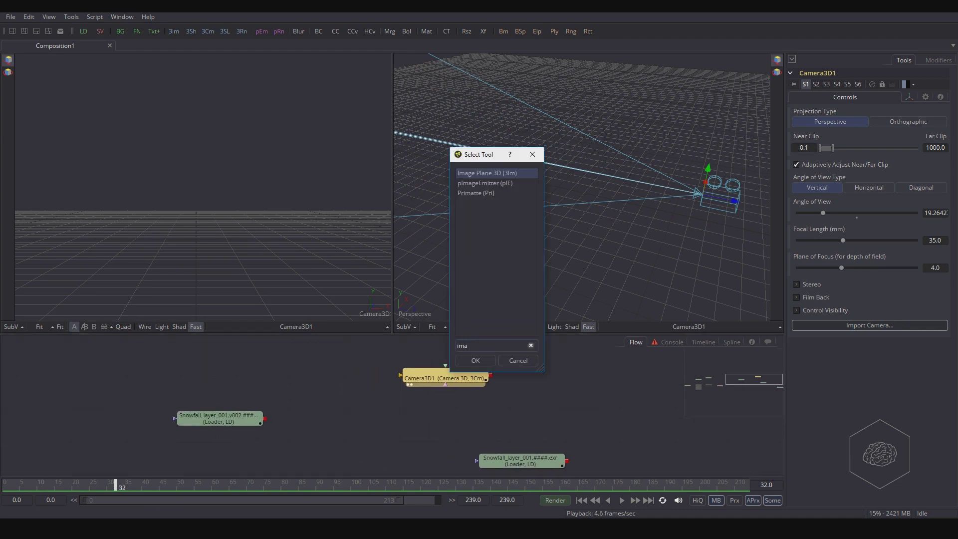
key(Return)
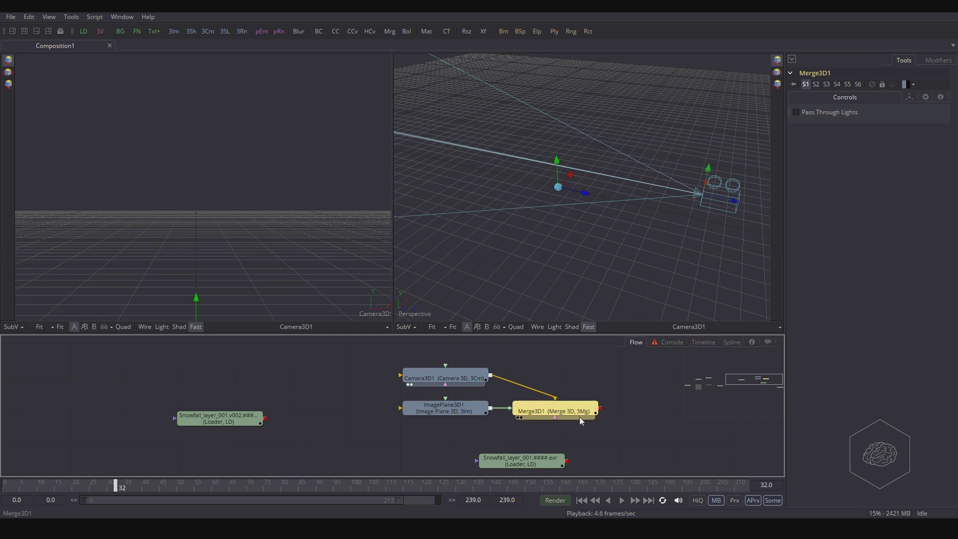
Step: Make room beside the image plane and feed the Snowfall_layer_001.v002 Loader into it
drag(451, 412, 389, 420)
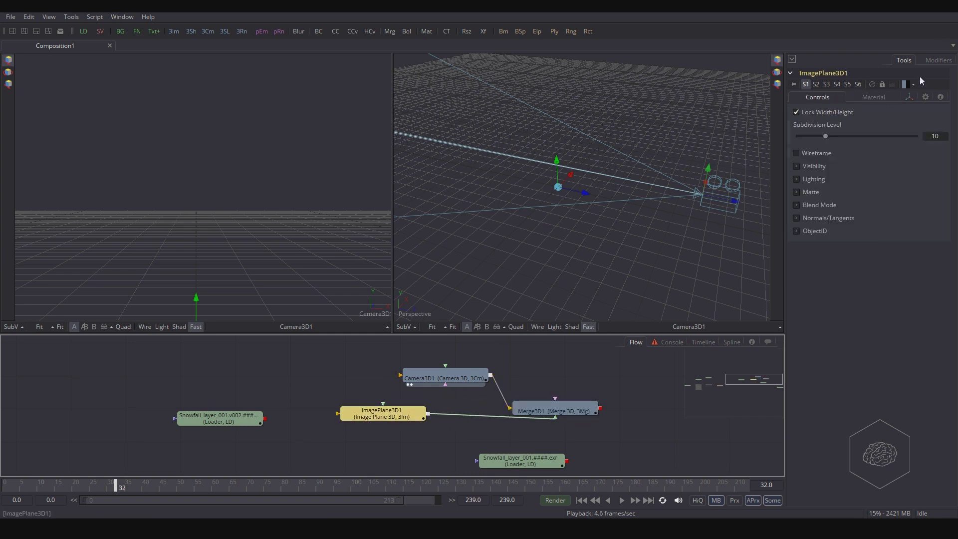
drag(264, 418, 342, 417)
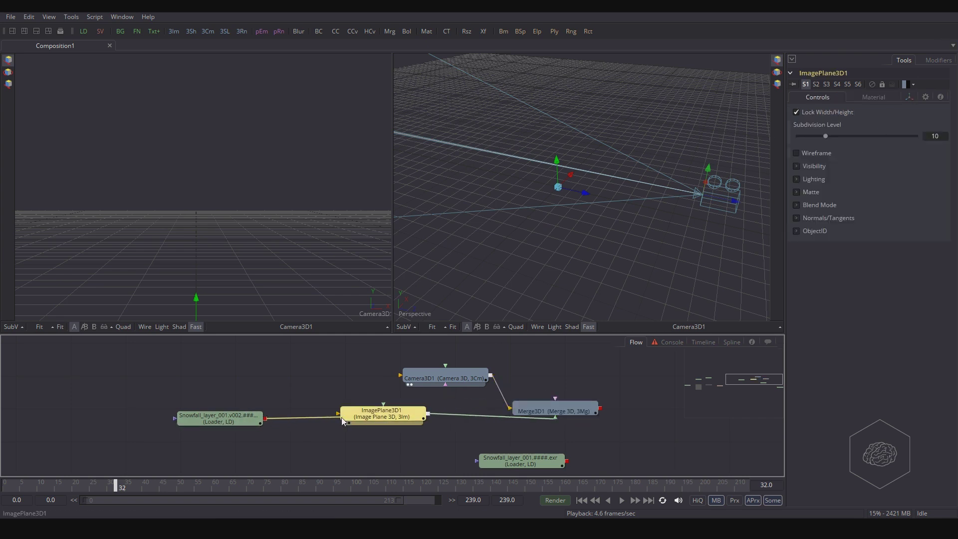
drag(404, 417, 393, 420)
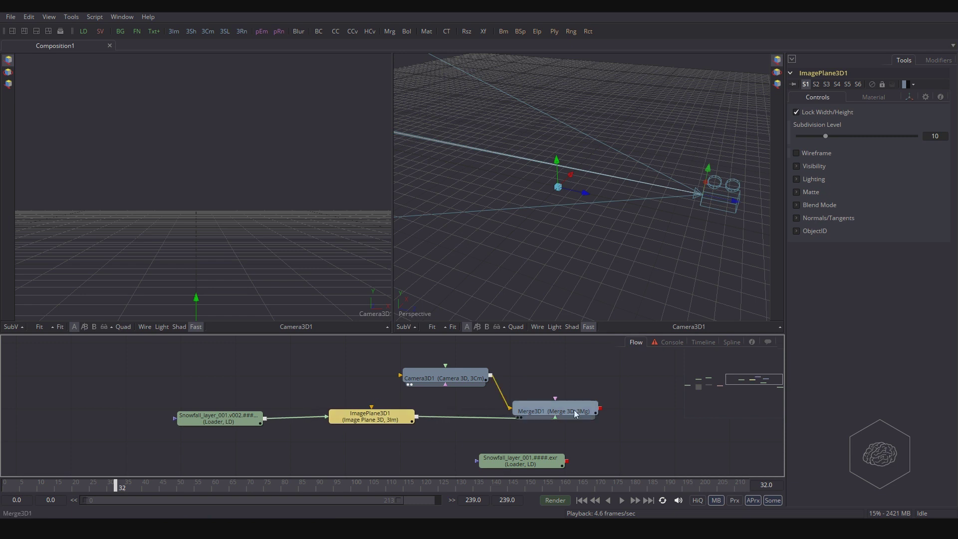
Step: Show the Merge 3D in the first viewer and raise the image plane until it is roughly centred in the camera view
drag(569, 406, 319, 232)
drag(371, 367, 352, 496)
click(376, 412)
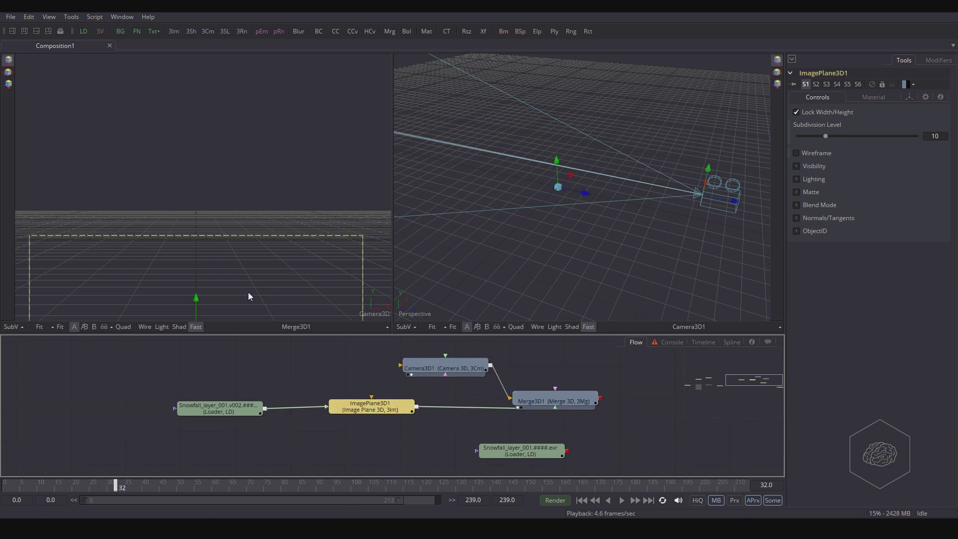
drag(196, 303, 196, 176)
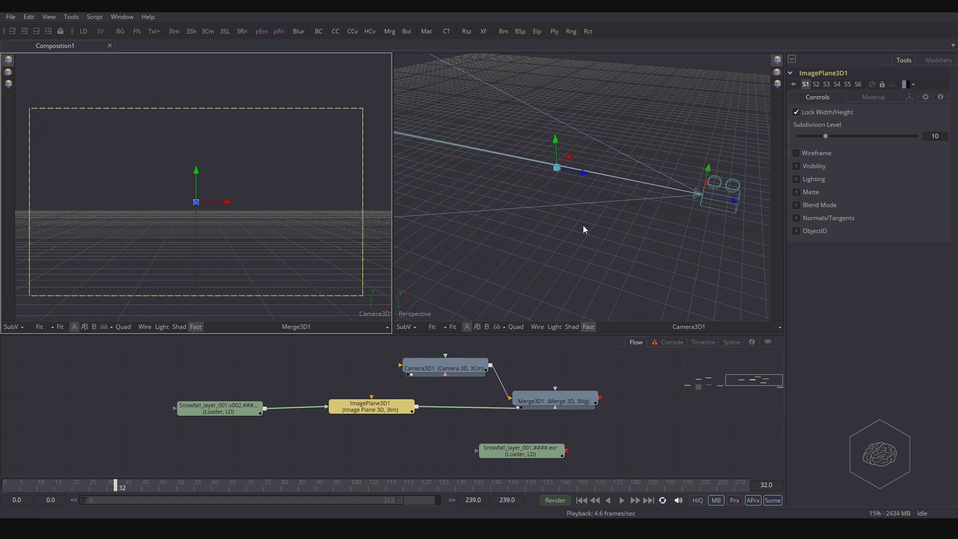
Step: Show the tile picture on the image plane node in the flow
click(801, 154)
click(802, 155)
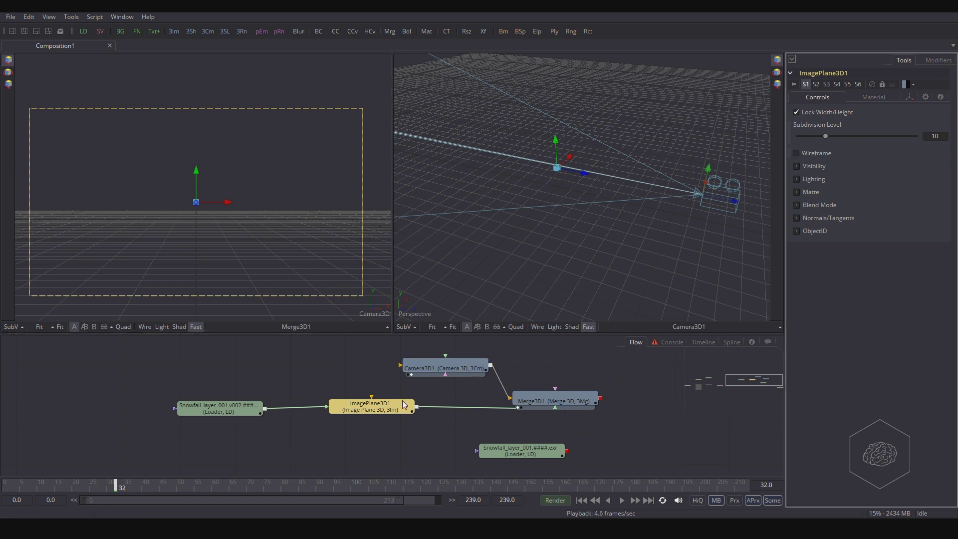
right_click(351, 405)
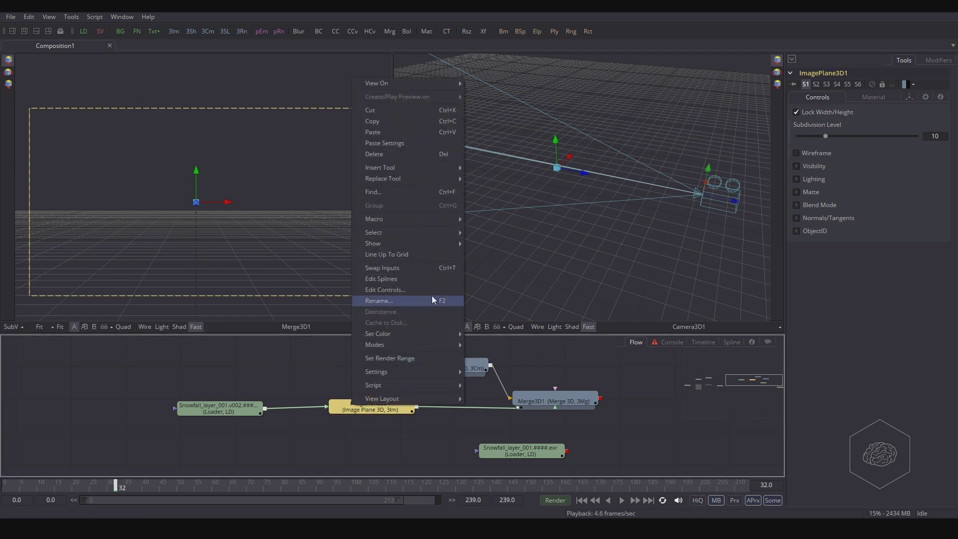
mouse_move(451, 243)
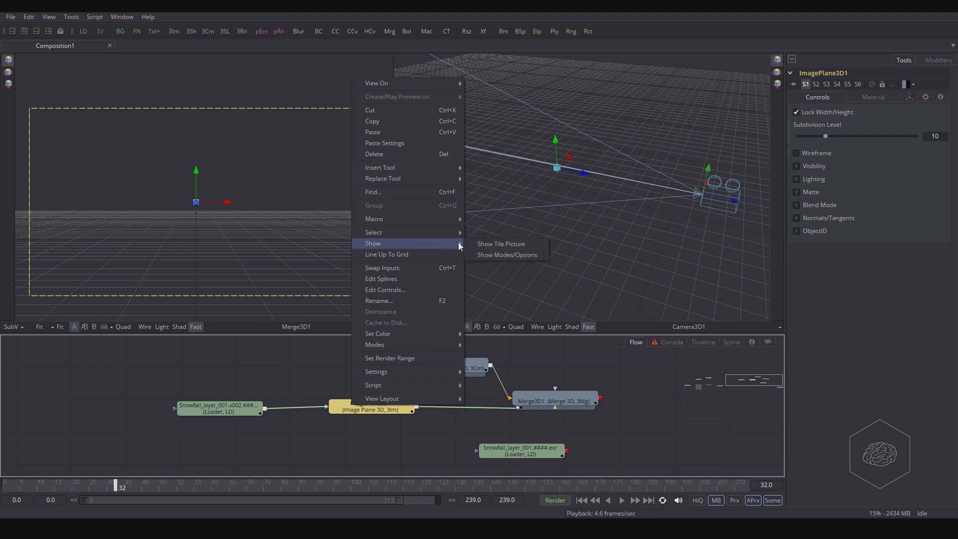
click(503, 244)
drag(451, 459, 460, 428)
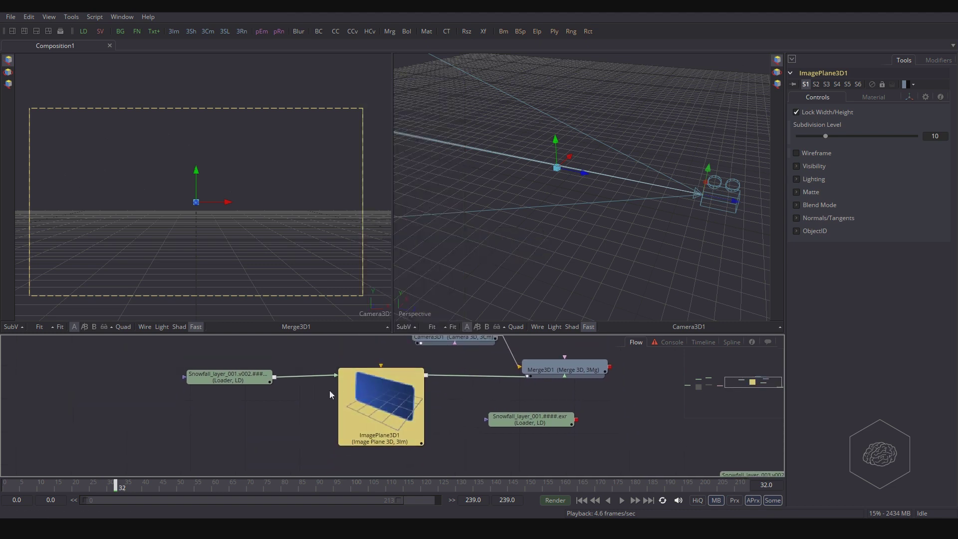
Step: Disconnect the Snowfall_layer_001.v002 Loader from the image plane, then reconnect it and shift the Loader away slightly
click(330, 376)
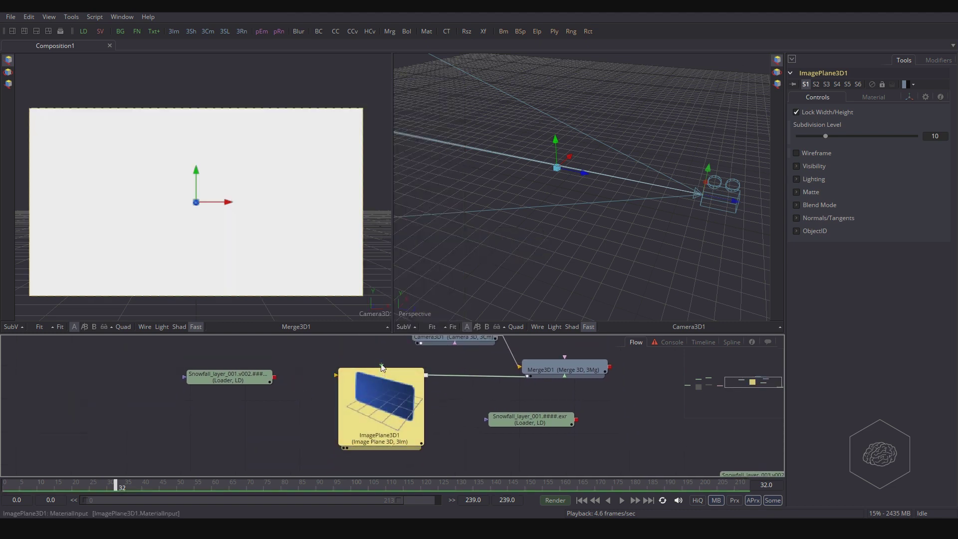
drag(382, 368, 224, 357)
click(227, 377)
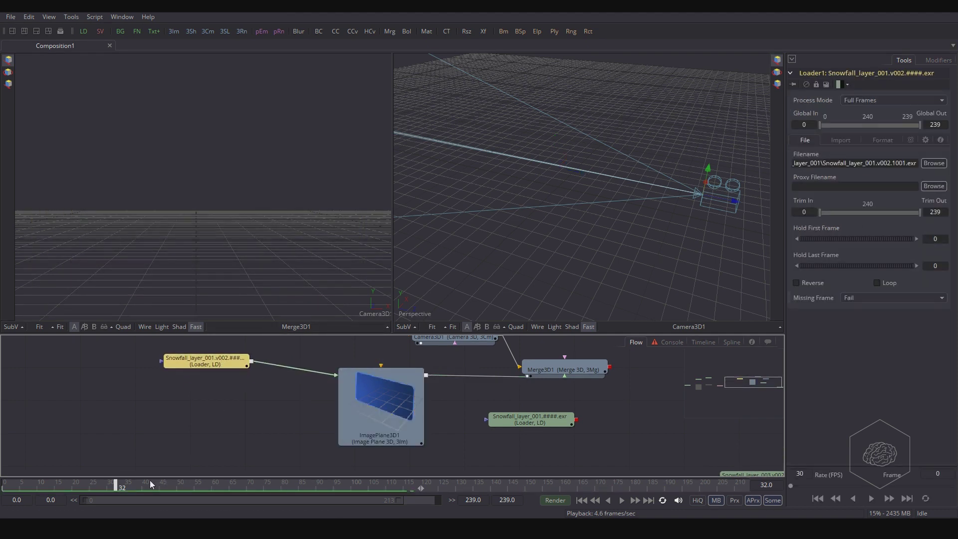
Step: Go to frame 58 and feed the Snowfall_layer_002 Loader into the image plane instead of Snowfall_layer_001.v002
drag(151, 485, 206, 484)
drag(143, 418, 445, 424)
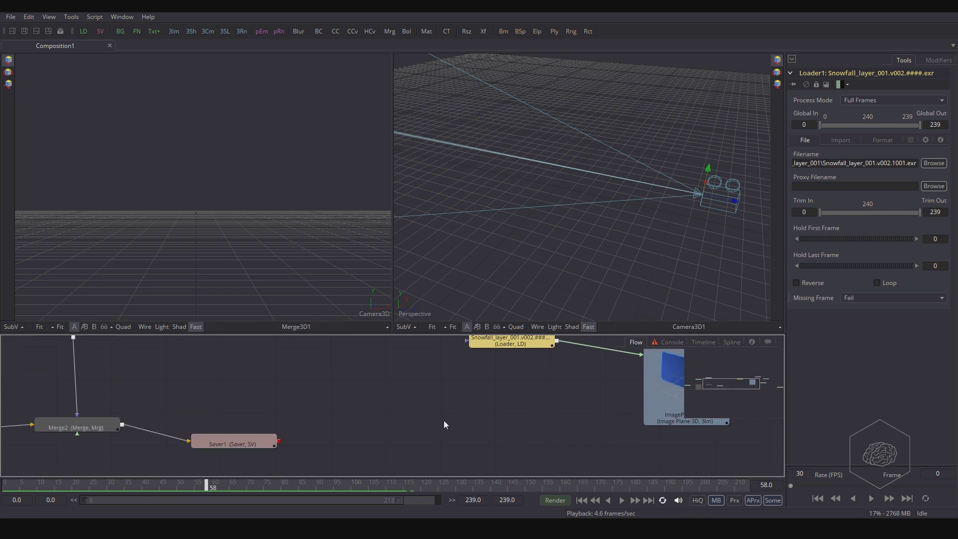
scroll(469, 407, down, 3)
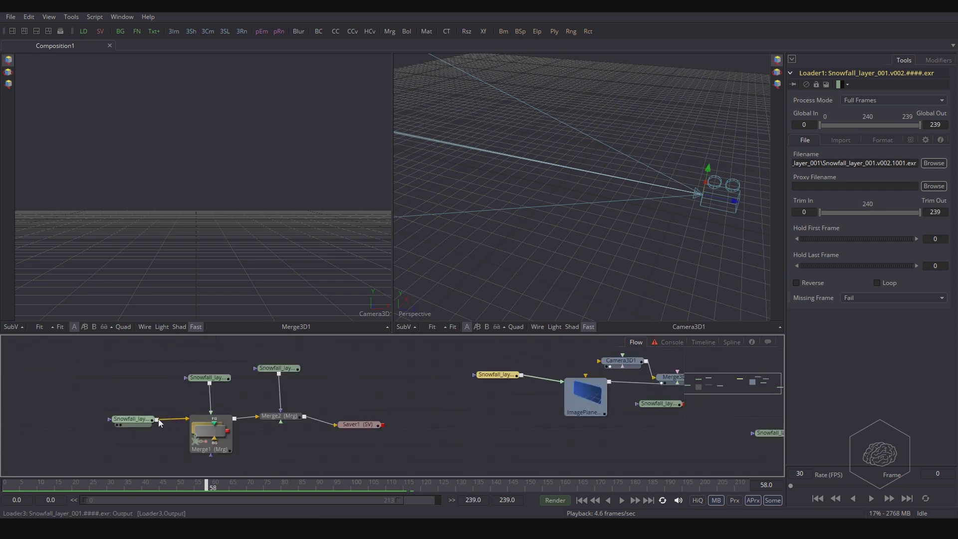
drag(207, 381, 561, 381)
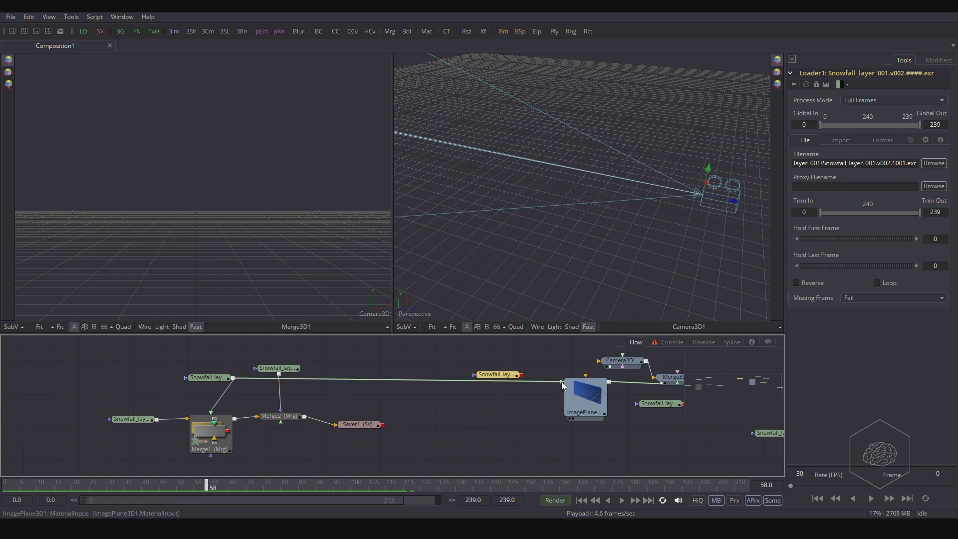
click(599, 399)
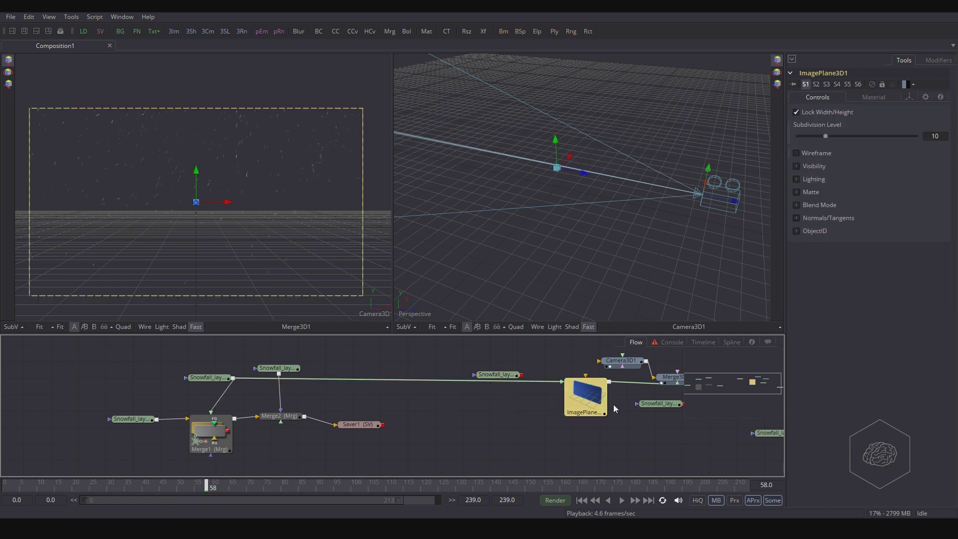
Step: Move the unused Snowfall_layer_001.v002 Loader clear of the connection and tidy the positions of the image plane and Merge 3D
scroll(514, 378, up, 4)
scroll(507, 400, down, 4)
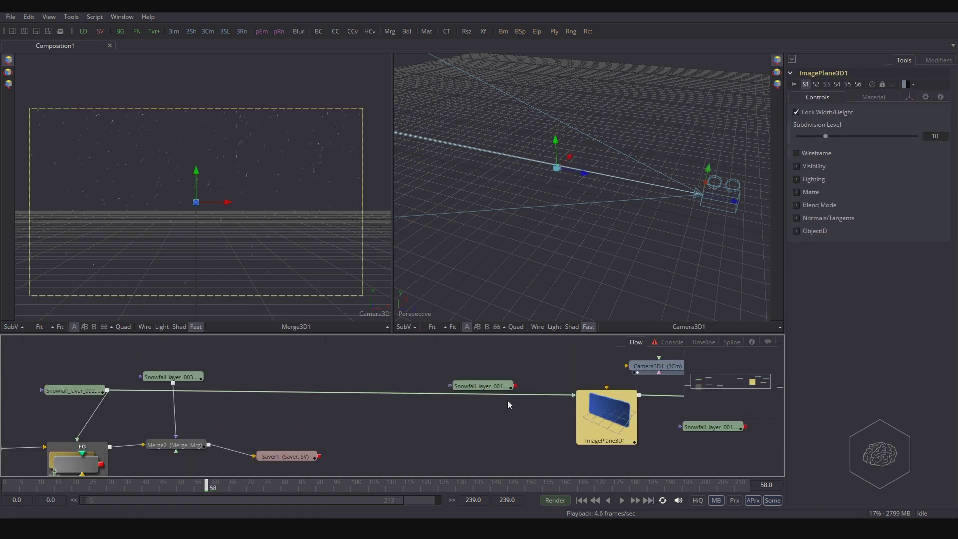
drag(500, 390, 489, 364)
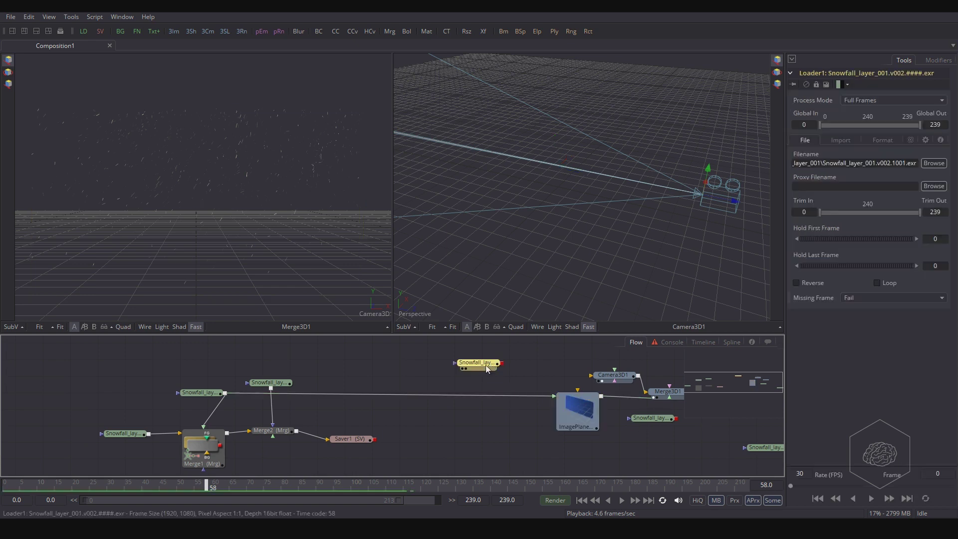
mouse_move(524, 416)
mouse_down()
mouse_move(478, 425)
mouse_move(510, 427)
mouse_up()
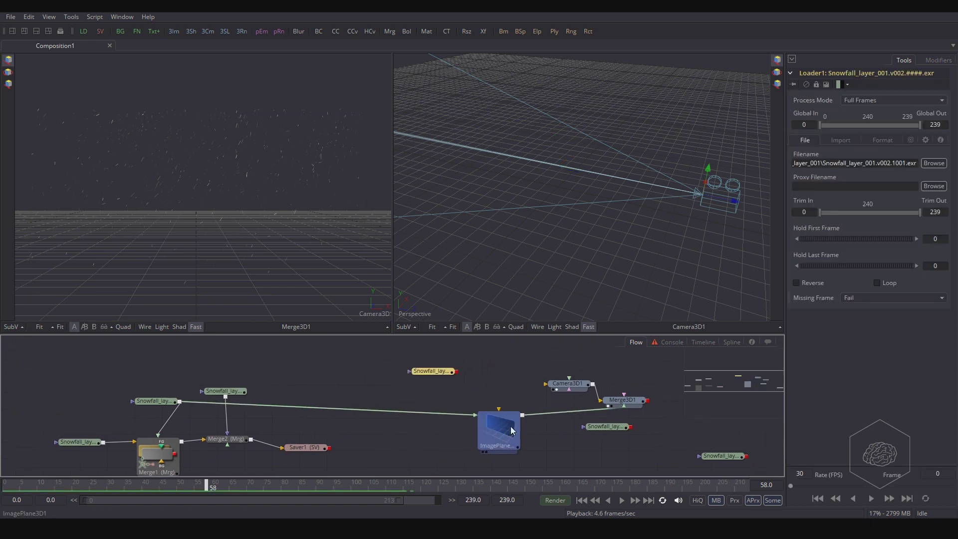
mouse_move(621, 401)
mouse_down()
mouse_move(530, 363)
mouse_move(603, 394)
mouse_up()
click(605, 396)
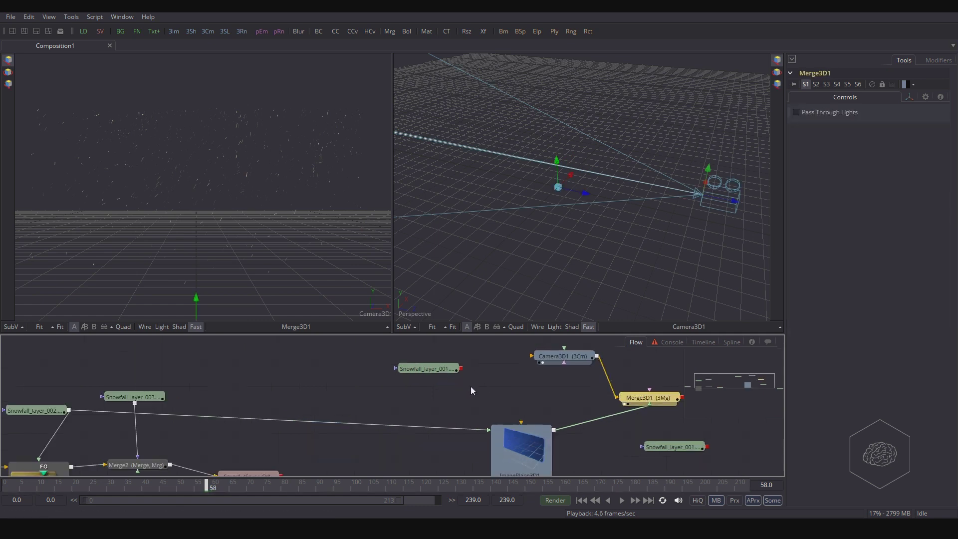
drag(474, 381, 428, 375)
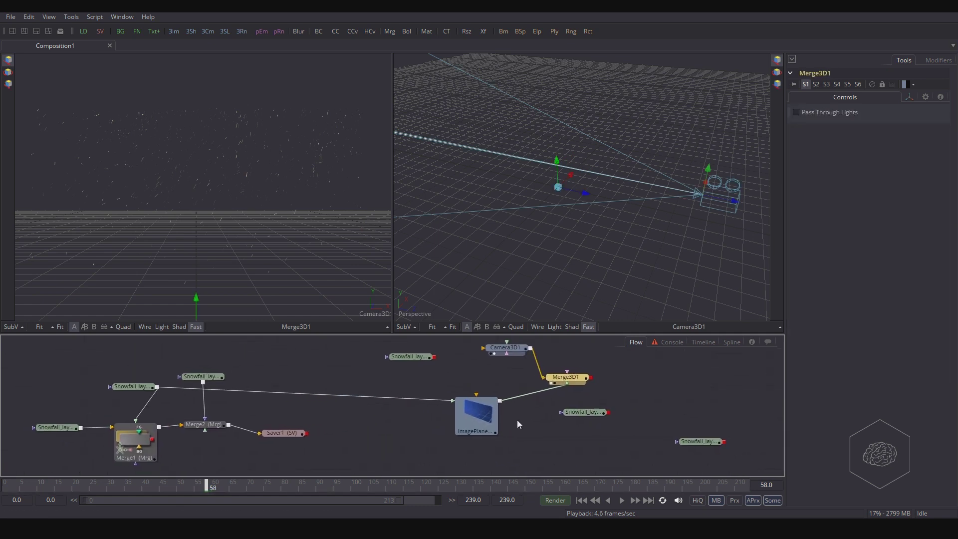
Step: Duplicate the image plane below the original and move the unused Snowfall_layer_001 Loader and the extra Merge 3D aside
click(481, 416)
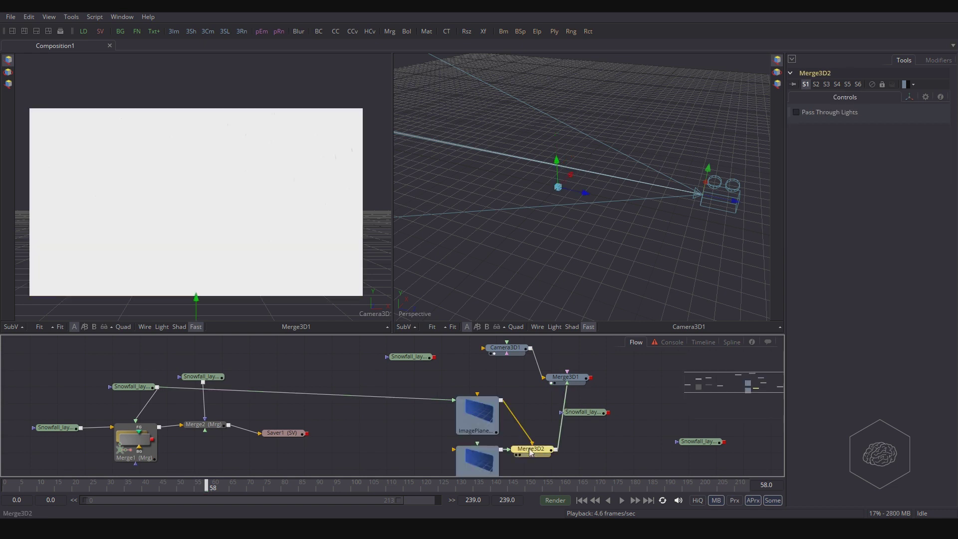
drag(605, 452, 530, 421)
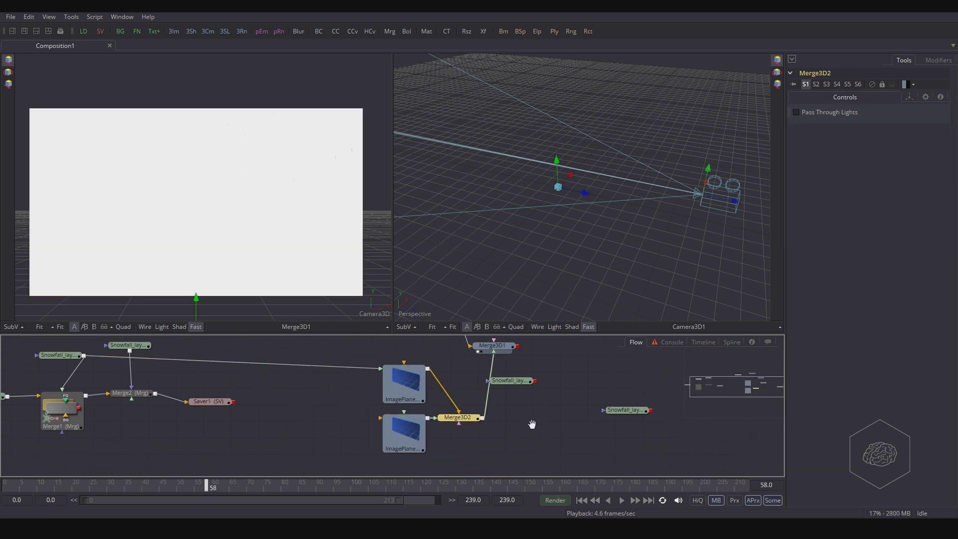
drag(519, 383, 631, 378)
drag(449, 419, 575, 435)
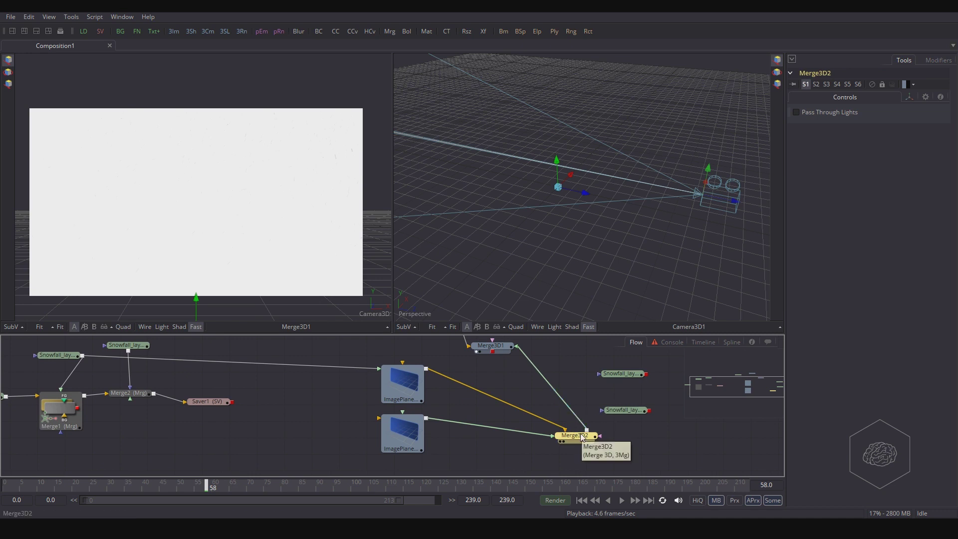
Step: Delete the extra Merge 3D and connect the duplicated image plane directly to the original Merge 3D
key(Delete)
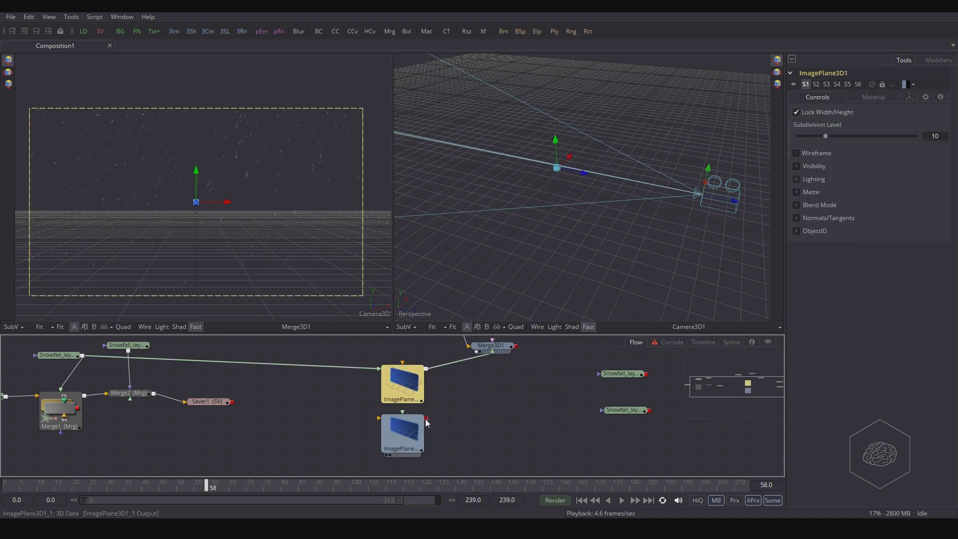
drag(426, 417, 500, 348)
click(501, 348)
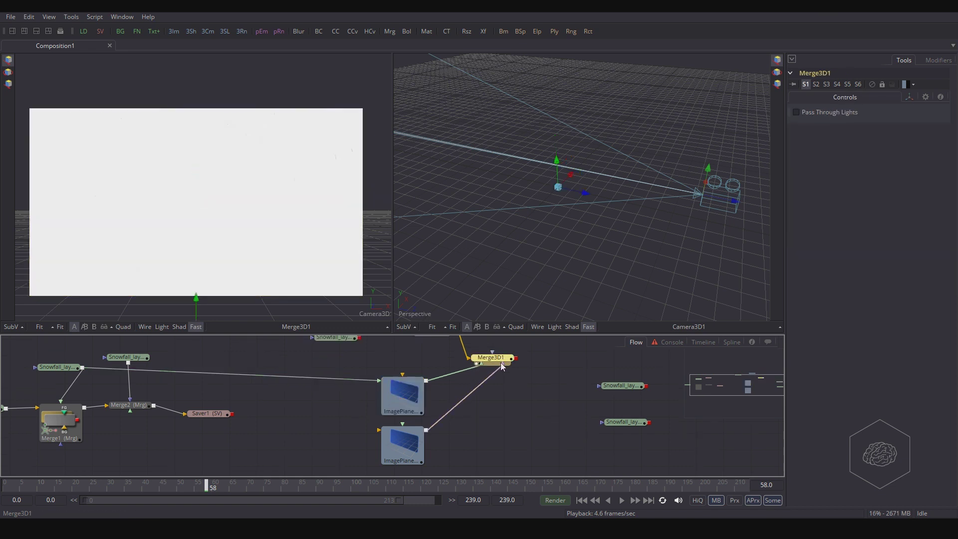
Step: Feed the Snowfall_layer_001 Loader from the 2D merge chain into the second image plane
click(404, 441)
scroll(209, 410, down, 1)
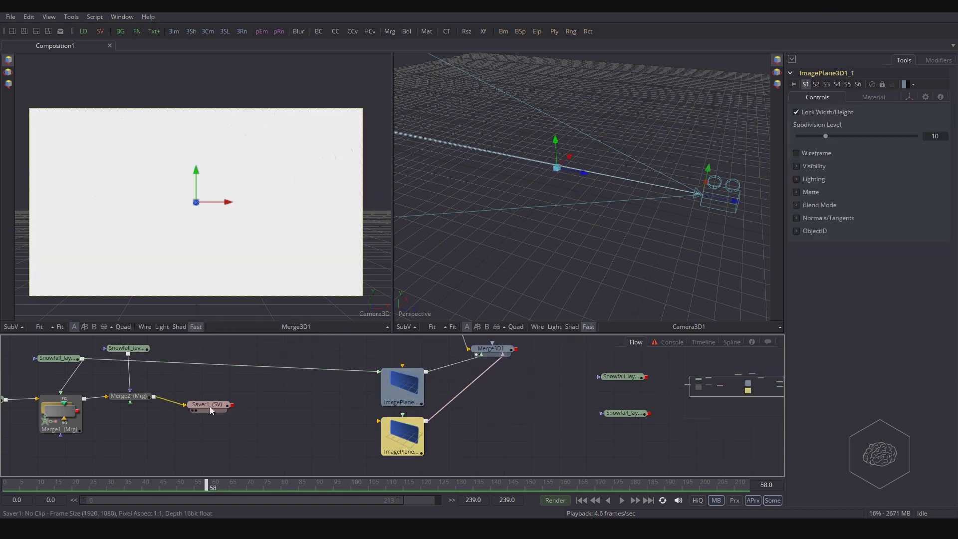
drag(210, 407, 319, 422)
click(168, 370)
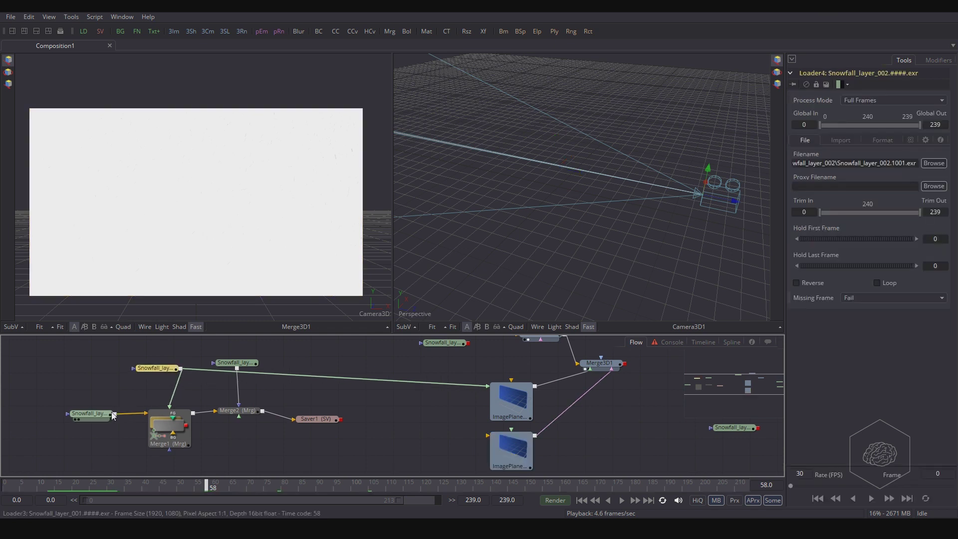
drag(115, 414, 517, 457)
click(516, 458)
scroll(392, 420, down, 1)
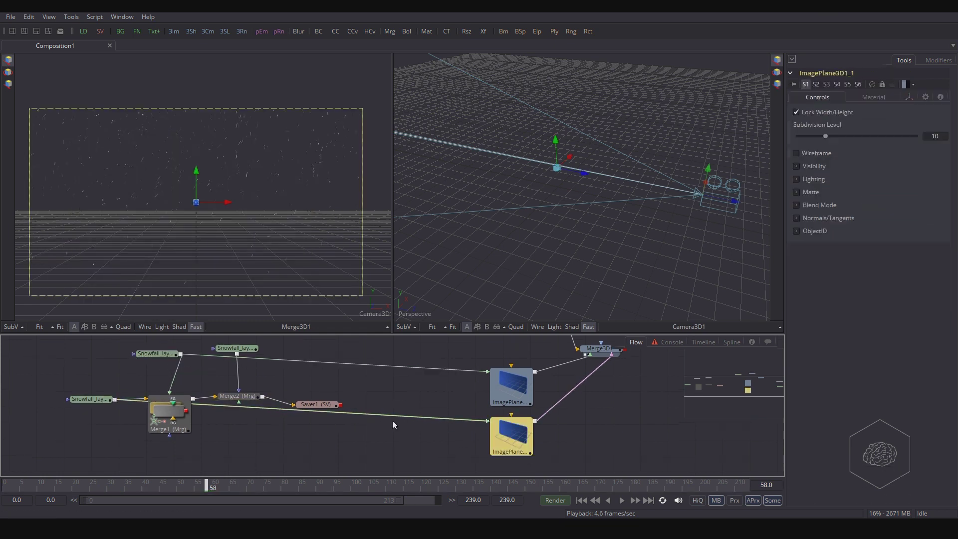
Step: Paste a third image plane, connect it to the original Merge 3D in place of the extra one, and position it near the unused Loaders
key(ctrl+v)
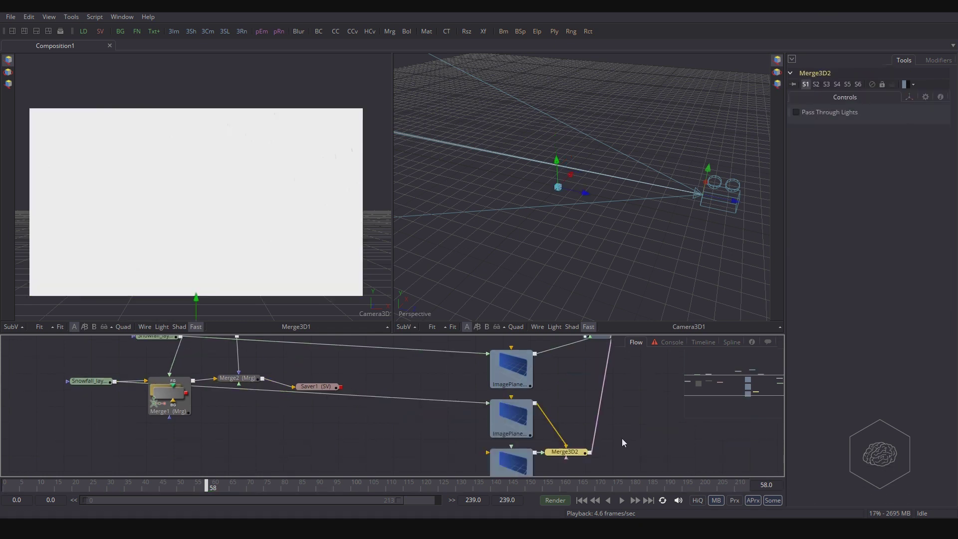
drag(635, 433, 565, 447)
drag(507, 467, 535, 347)
key(Delete)
drag(580, 404, 436, 454)
drag(340, 396, 343, 429)
drag(364, 371, 211, 355)
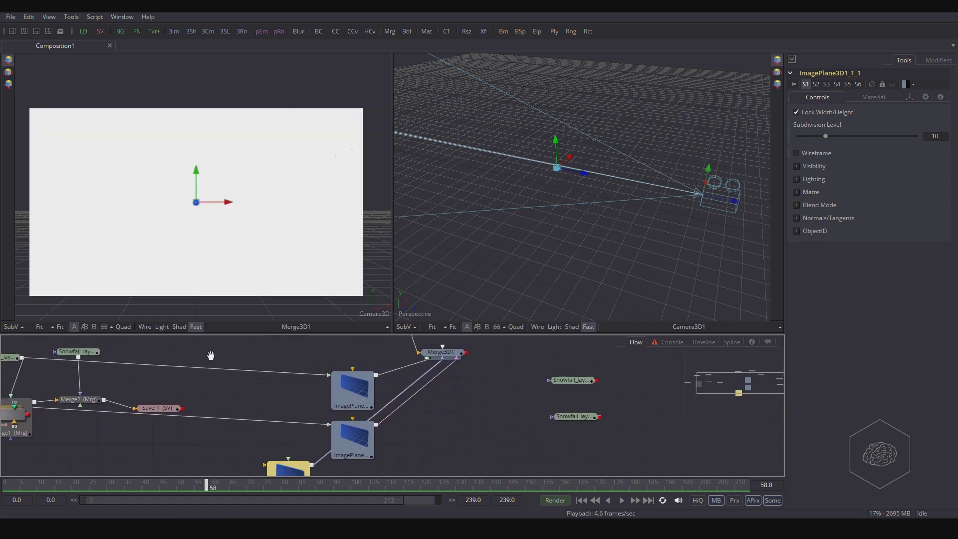
drag(440, 409, 370, 374)
drag(220, 438, 406, 414)
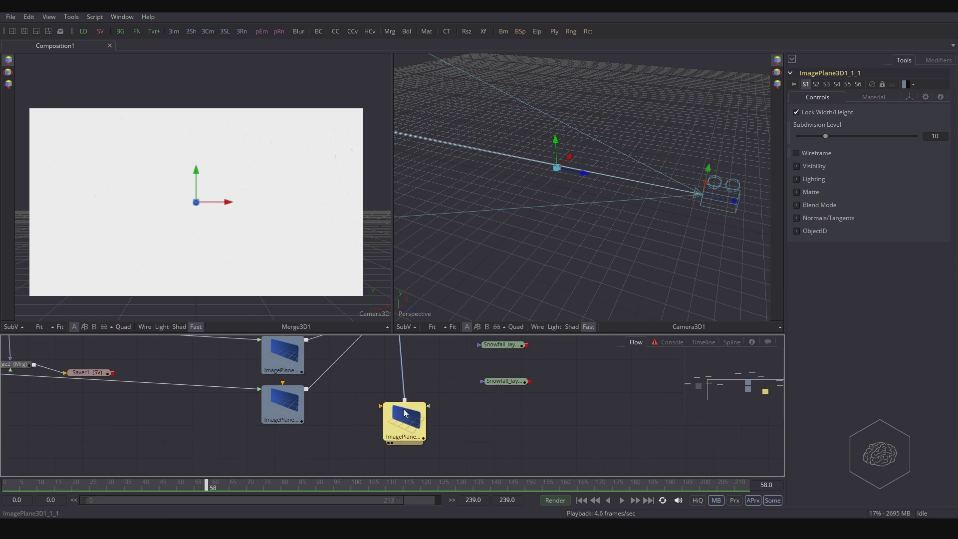
Step: Feed the Snowfall_layer_003.v002 Loader into the third image plane
click(511, 382)
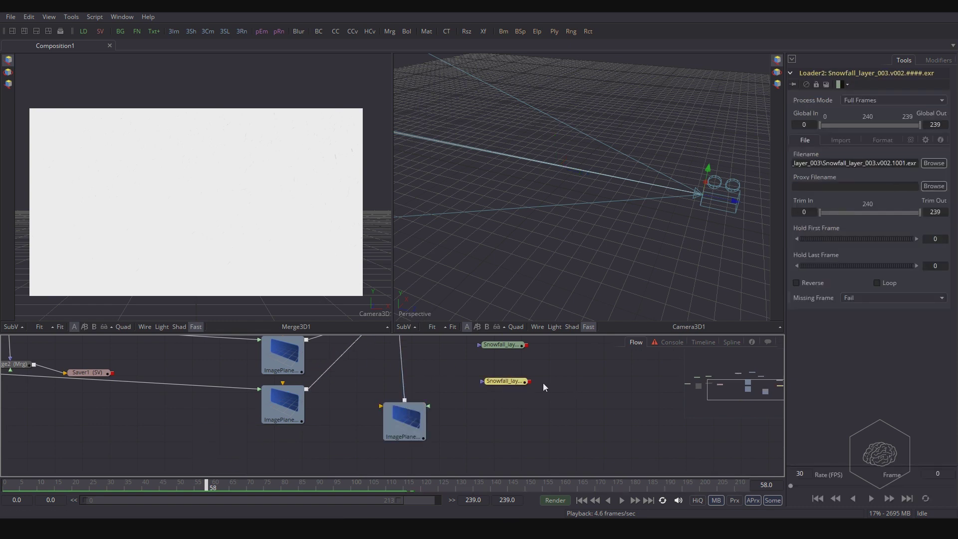
drag(529, 381, 396, 429)
click(406, 423)
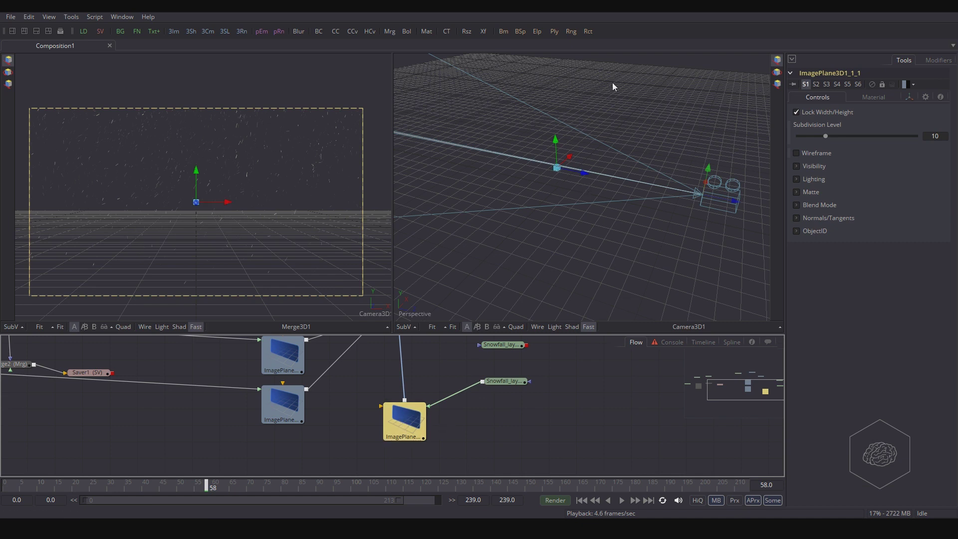
Step: Move the third image plane a short distance along its depth axis toward the camera
mouse_move(583, 172)
mouse_down()
mouse_move(610, 178)
mouse_move(582, 175)
mouse_move(596, 172)
mouse_up()
drag(603, 385, 680, 391)
drag(598, 181, 588, 183)
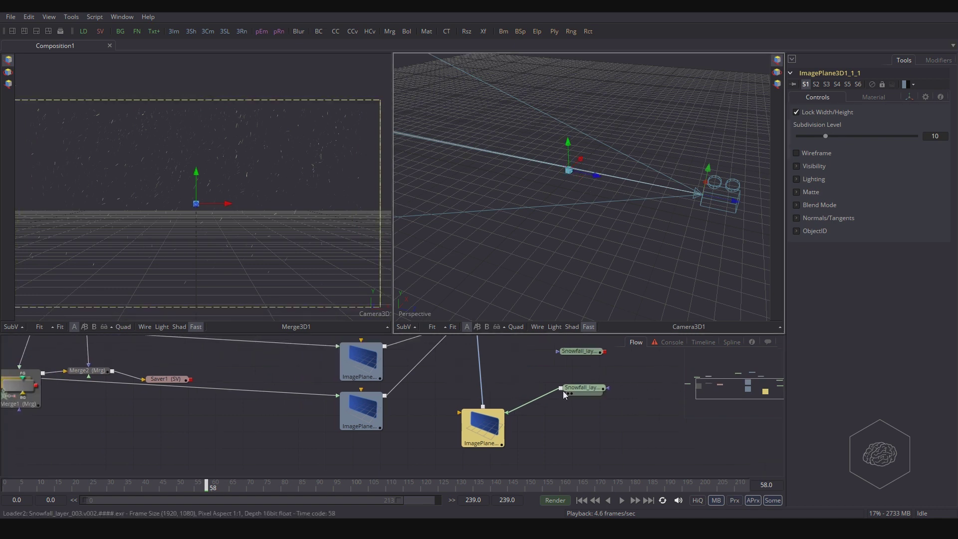
Step: Feed the Snowfall_layer_003 Loader from the 2D merge chain into the third image plane and bring the plane closer to the camera
scroll(563, 390, left, 3)
scroll(511, 408, left, 3)
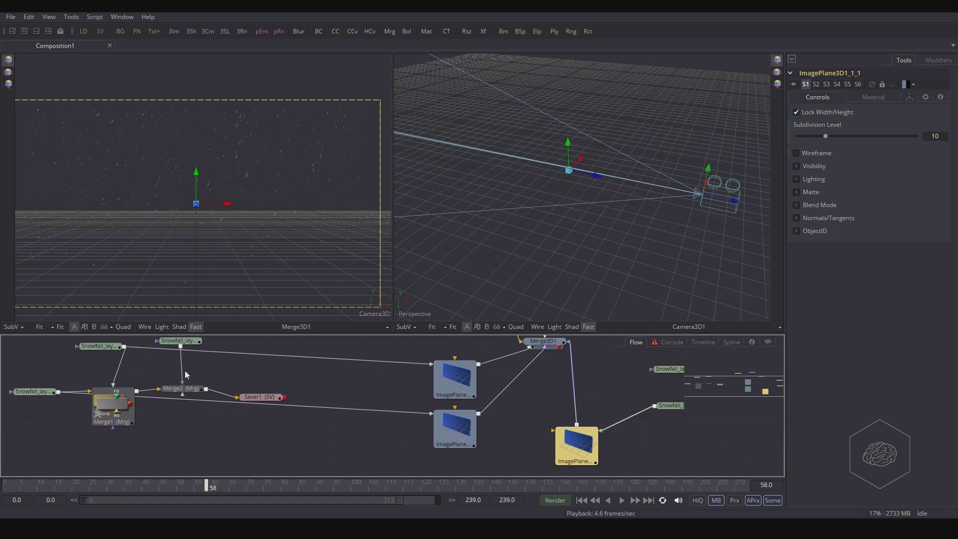
drag(197, 356, 567, 403)
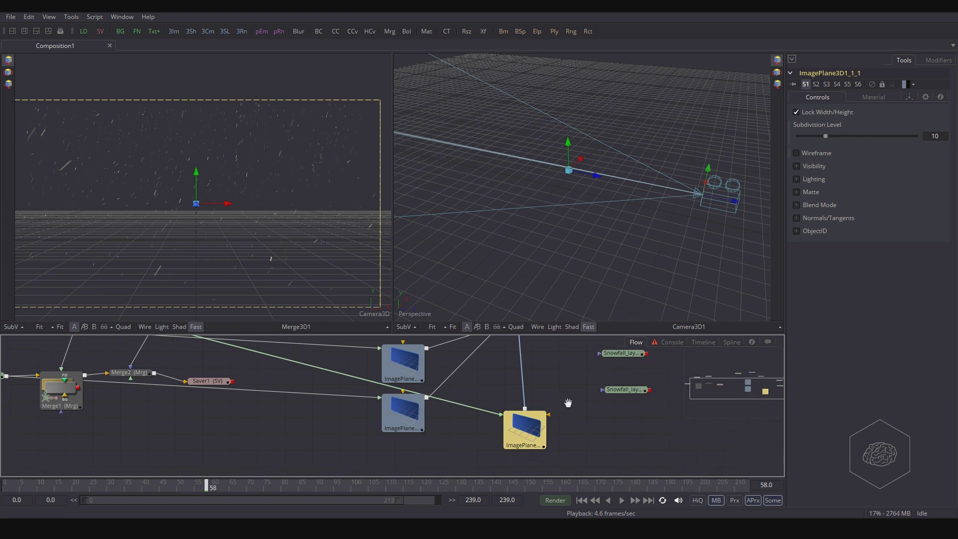
mouse_move(592, 177)
mouse_down()
mouse_move(612, 184)
mouse_move(601, 185)
mouse_up()
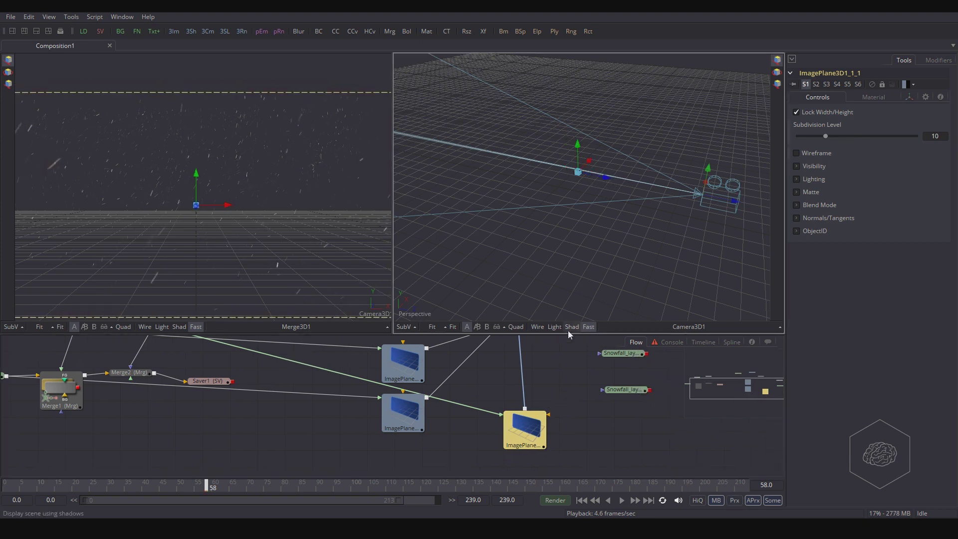
Step: Select the second image plane and shift it slightly along its depth axis toward the camera
click(414, 413)
click(579, 172)
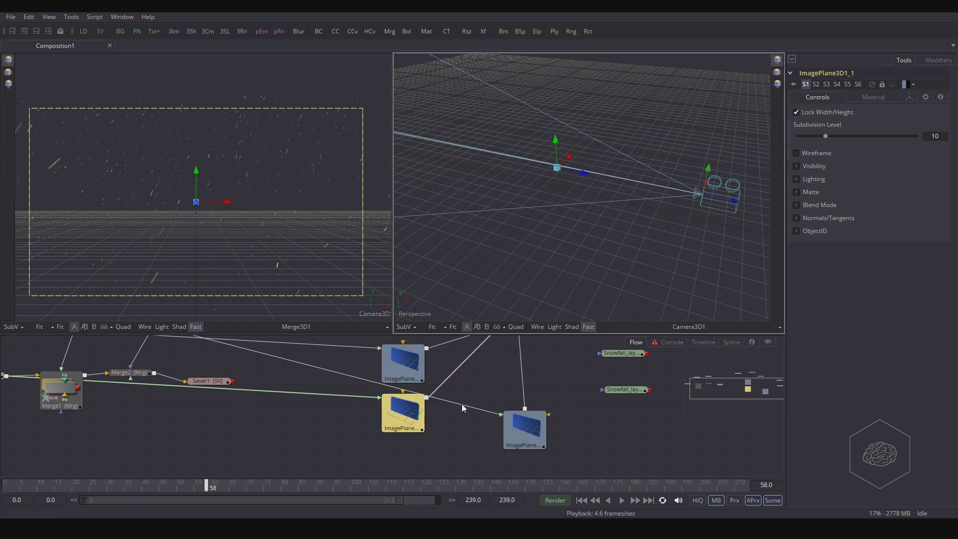
click(415, 406)
drag(581, 174, 597, 181)
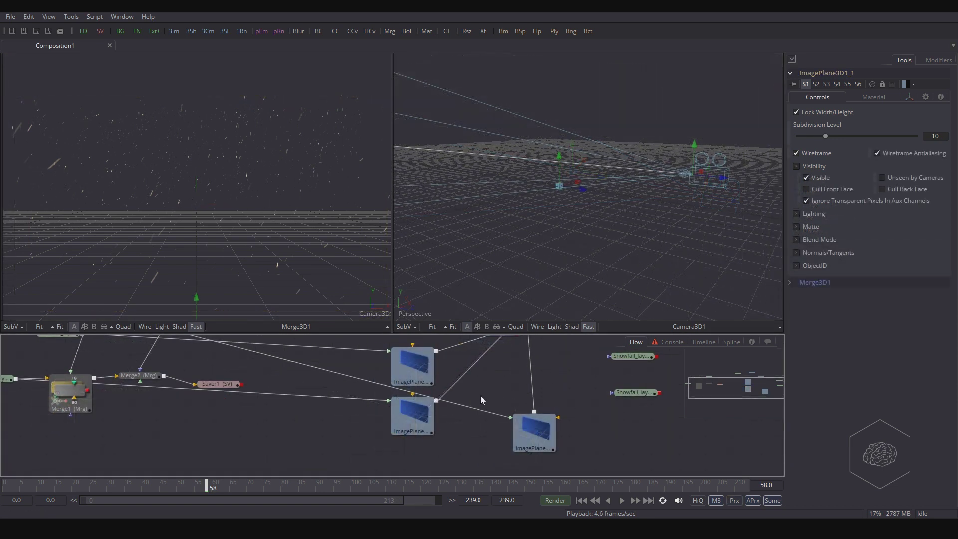
drag(520, 384, 463, 385)
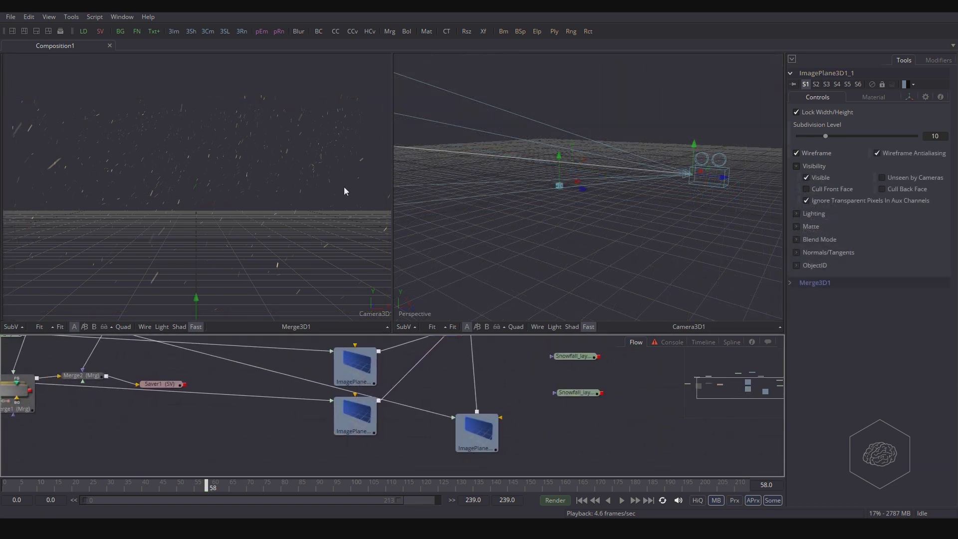
Step: Move the ImagePlane3D1 node farther from Merge3D1 in the flow to free space between them
click(476, 431)
click(354, 413)
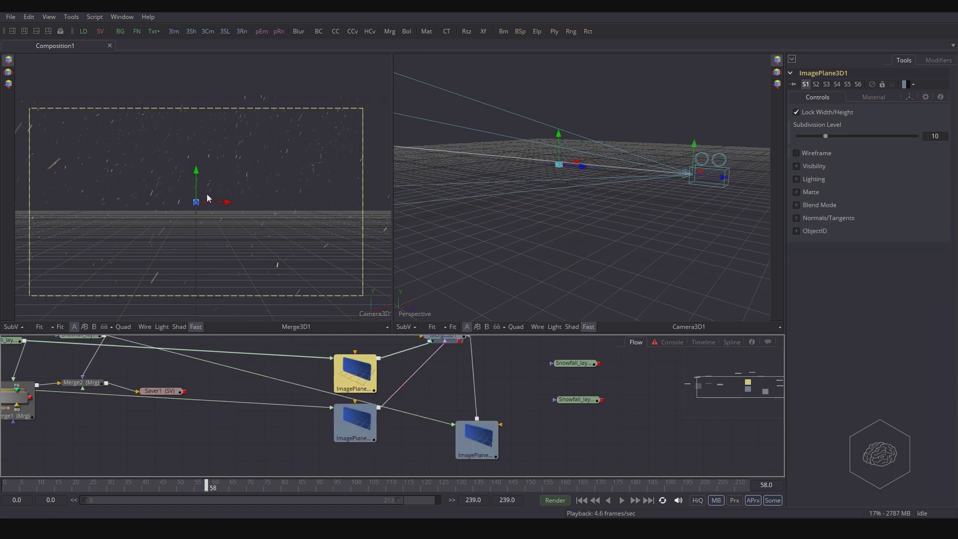
drag(381, 371, 340, 395)
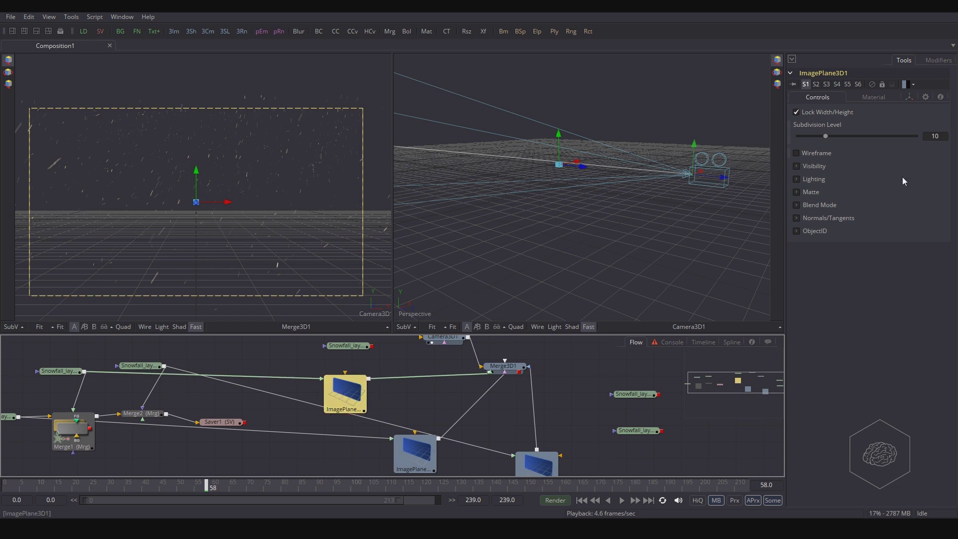
click(417, 411)
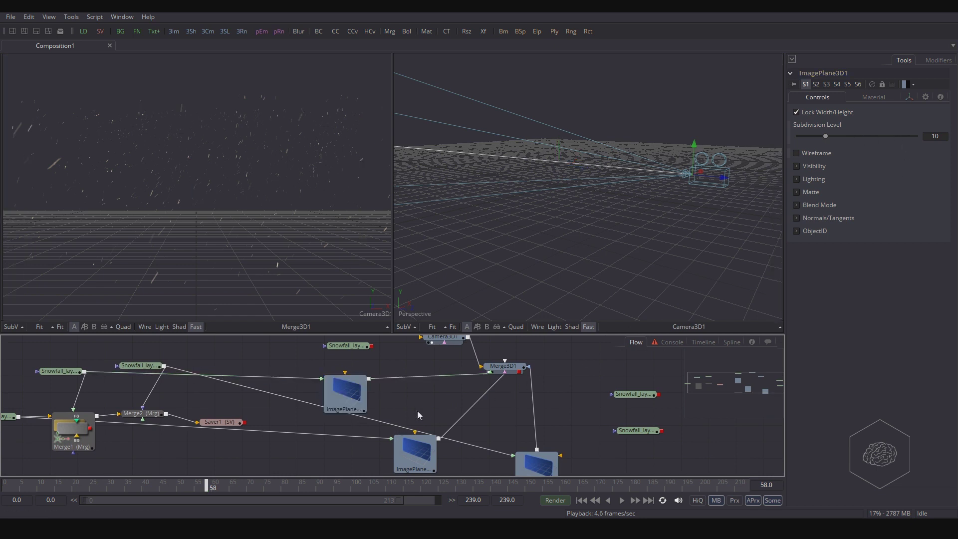
Step: Add a 2D Transform node to the empty area of the flow near the image planes
key(ctrl+space)
text(ima)
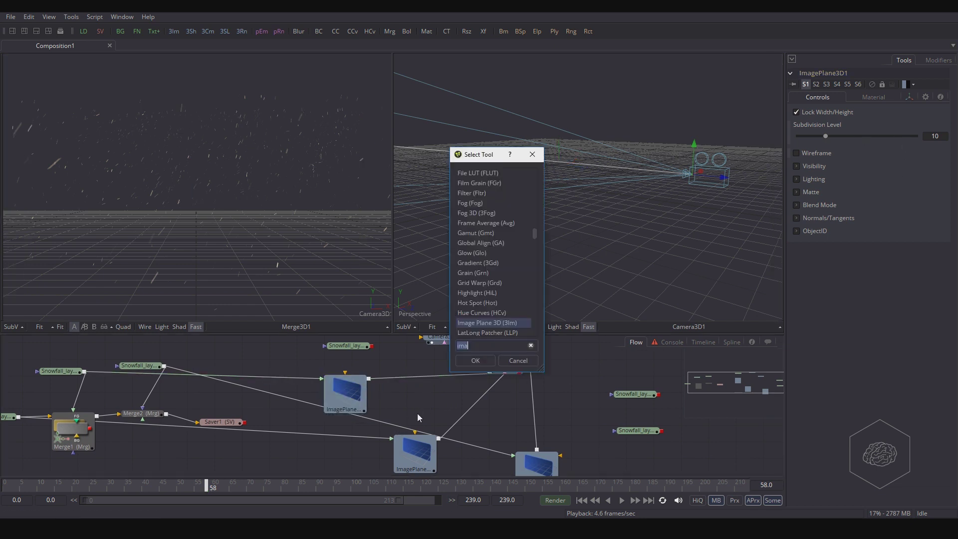
text(tran)
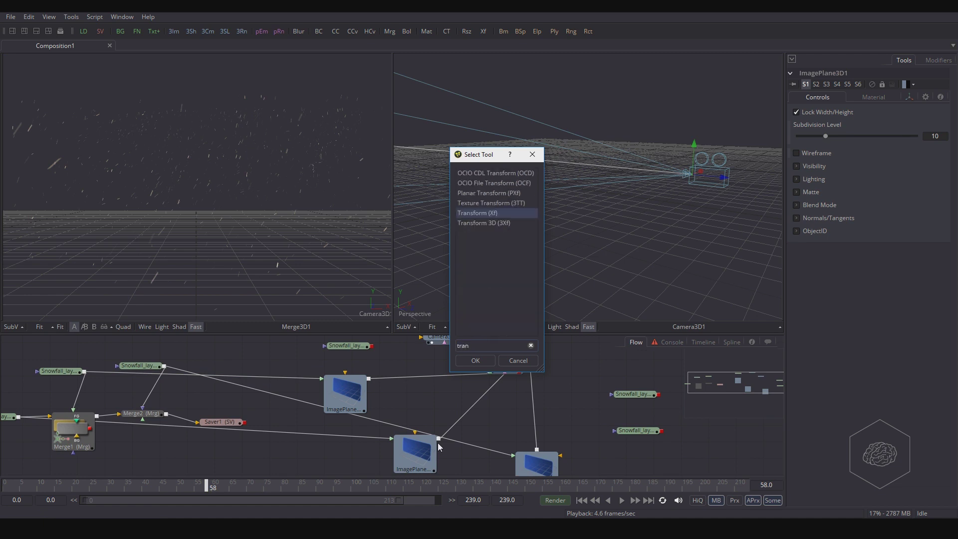
key(Return)
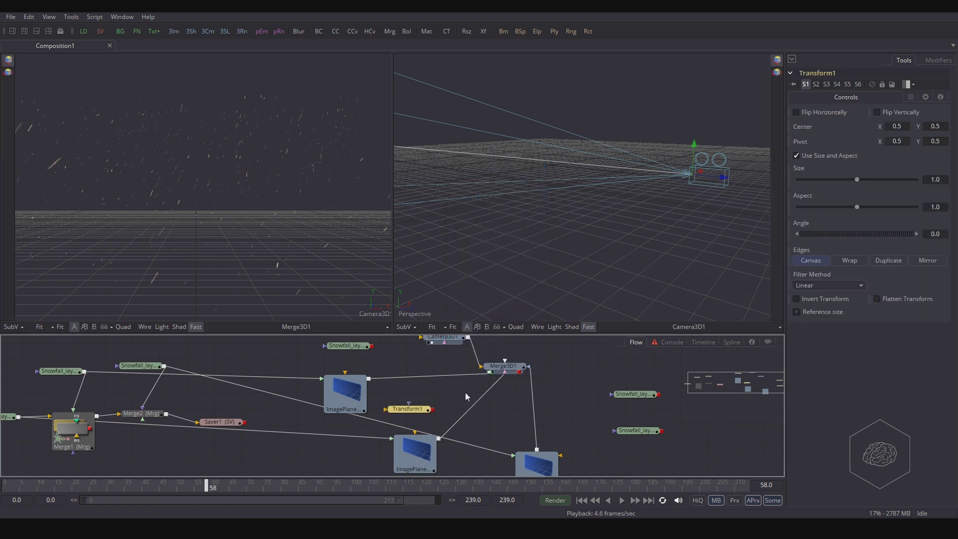
Step: Insert a Transform 3D node between ImagePlane3D1 and Merge3D1 and set its uniform scale to 1.216
key(ctrl+space)
text(tran)
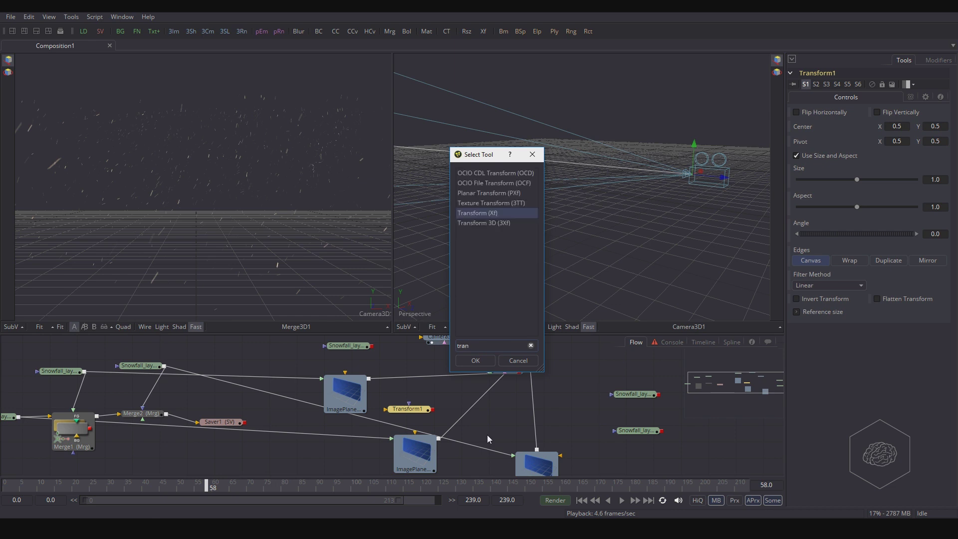
key(Down)
key(Return)
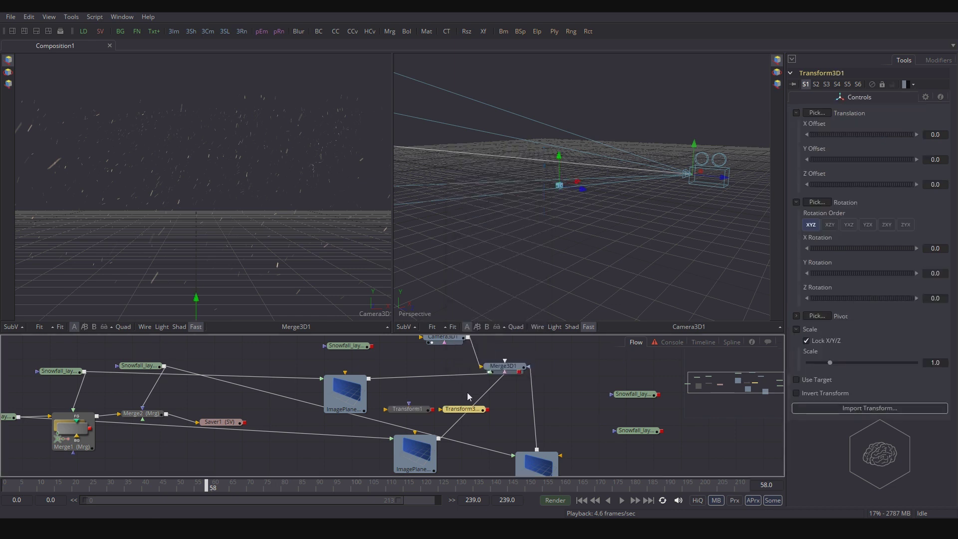
drag(468, 410, 424, 382)
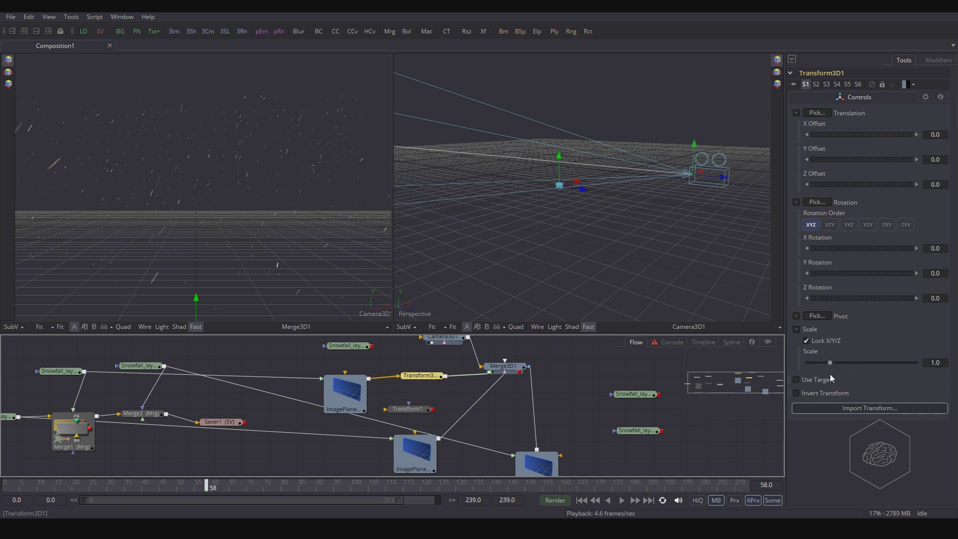
drag(833, 363, 837, 361)
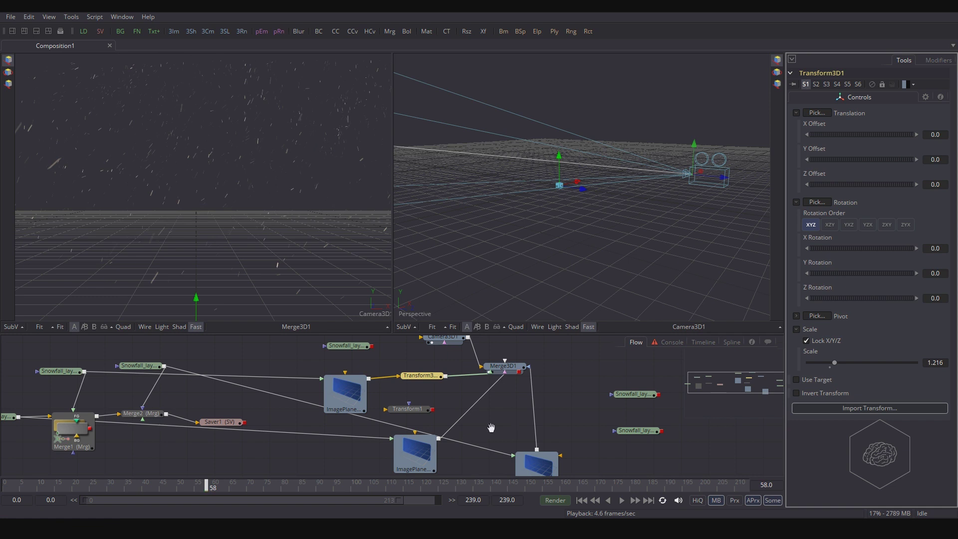
Step: Delete the unconnected 2D Transform node from the flow
drag(491, 427, 467, 414)
click(394, 400)
key(Delete)
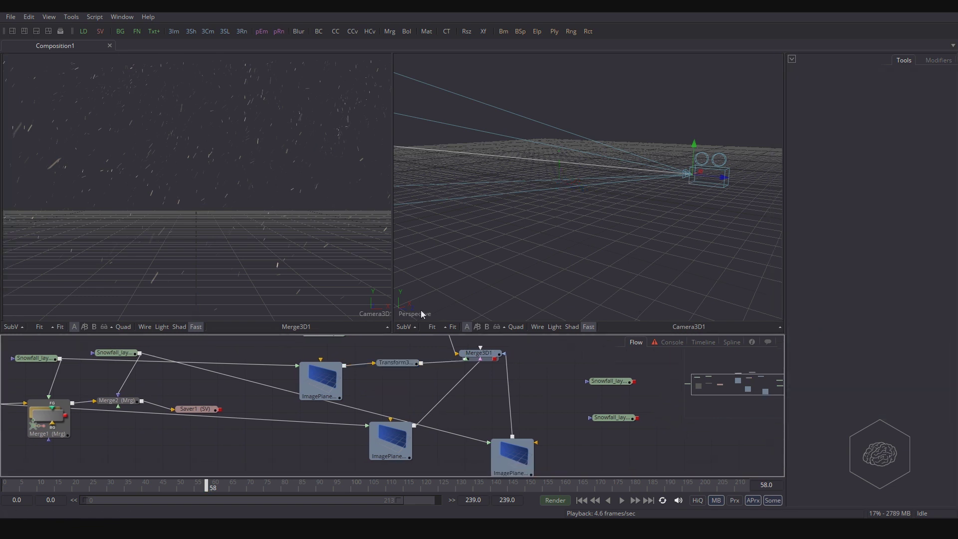
Step: Expand Camera3D1's Control Visibility options and toggle the Near Clip and Plane of Focus displays on and back off
click(376, 317)
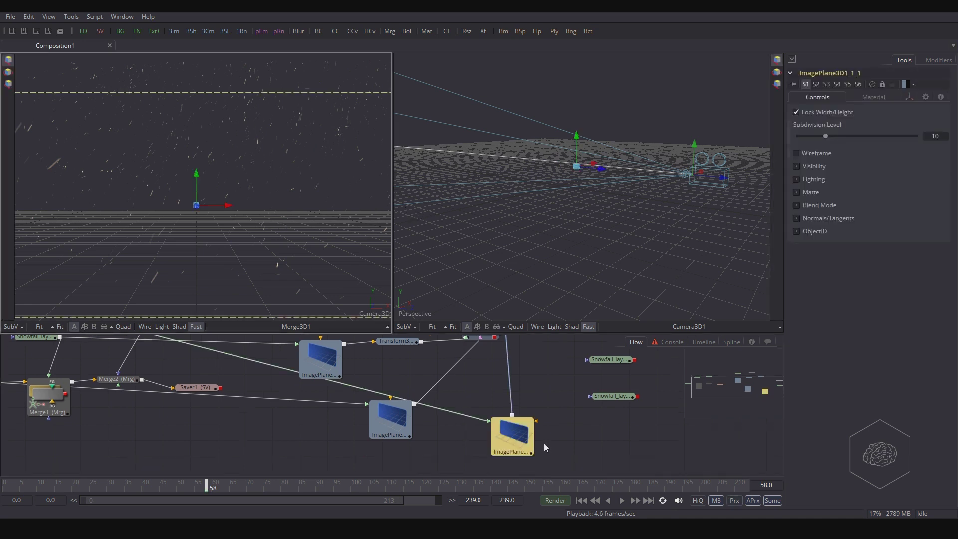
drag(565, 419, 476, 486)
drag(395, 401, 423, 403)
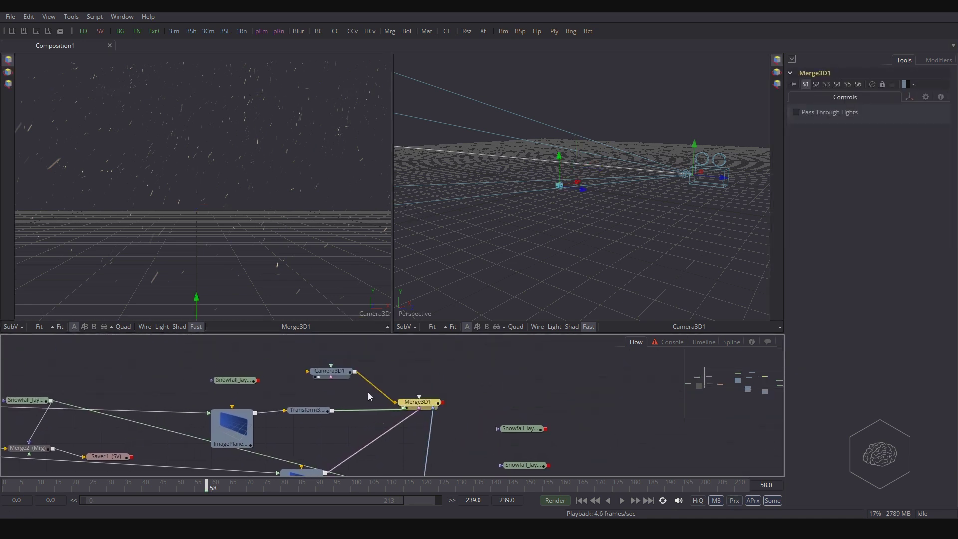
click(329, 370)
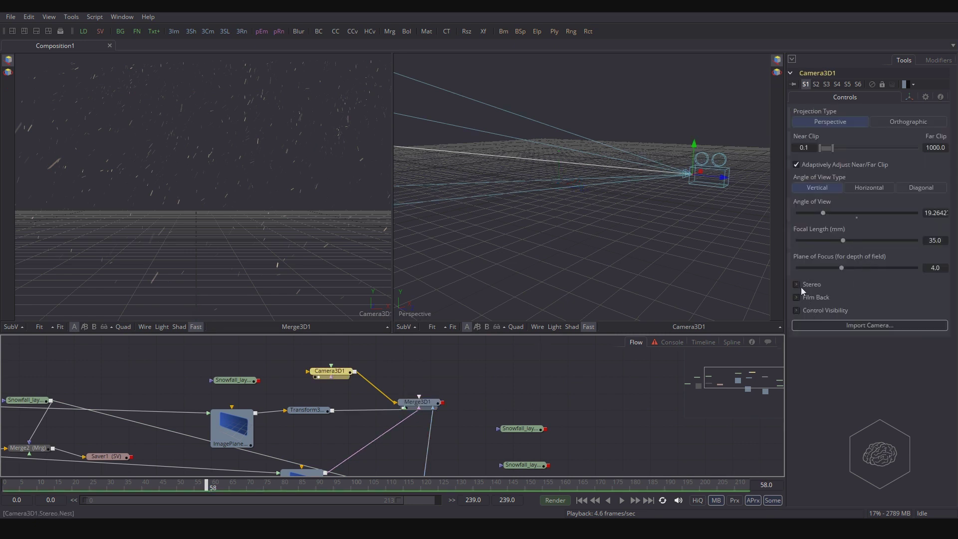
click(796, 310)
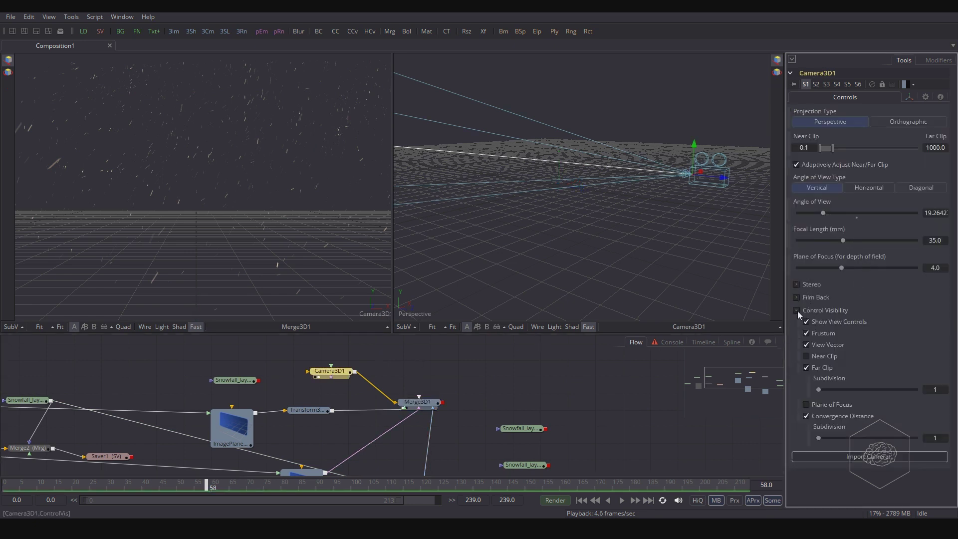
click(812, 358)
click(812, 358)
click(827, 405)
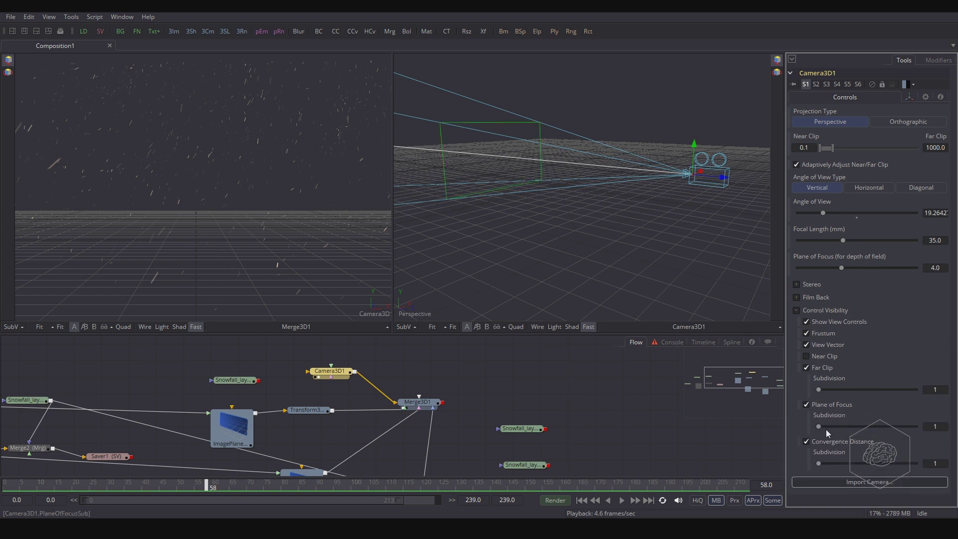
click(822, 404)
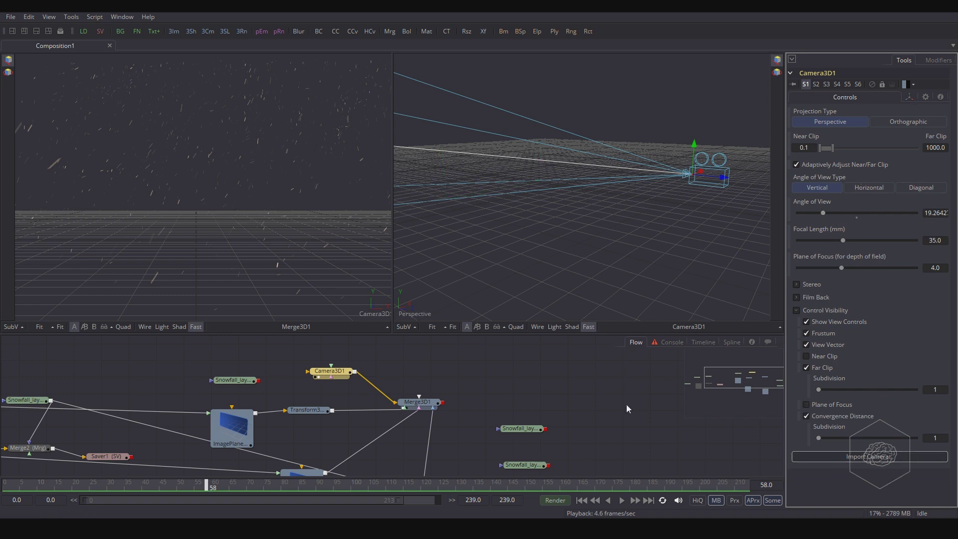
Step: Gather the unconnected Snowfall Loader nodes beyond Merge3D1, leaving open space after the merge for new nodes
drag(669, 428, 516, 399)
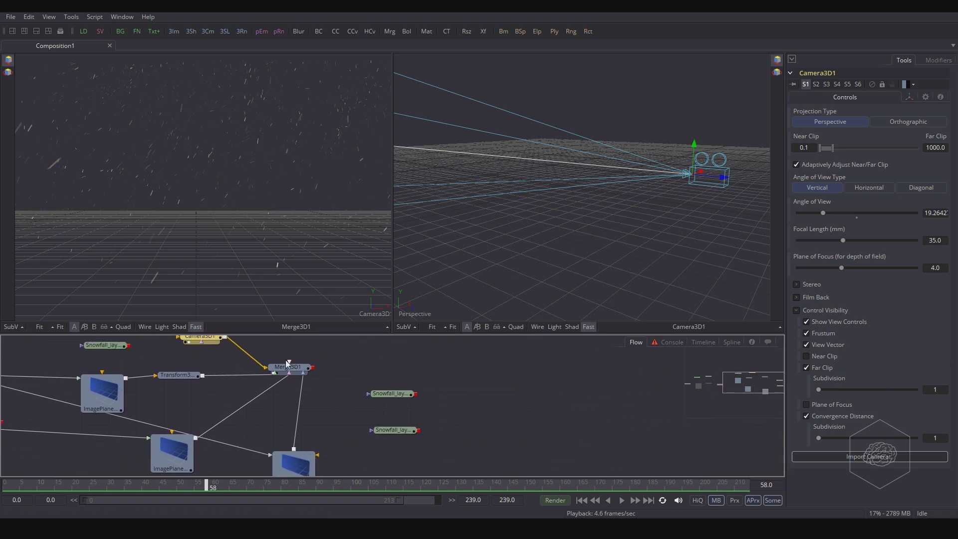
drag(288, 366, 295, 365)
drag(458, 387, 583, 404)
drag(290, 414, 373, 416)
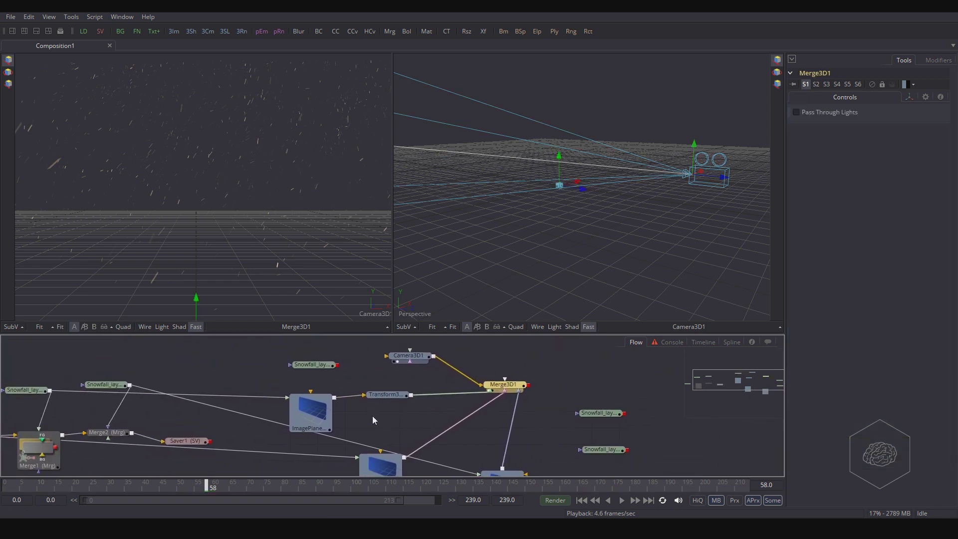
ctrl+click(314, 364)
drag(324, 366, 625, 382)
drag(700, 434, 591, 406)
drag(578, 352, 473, 448)
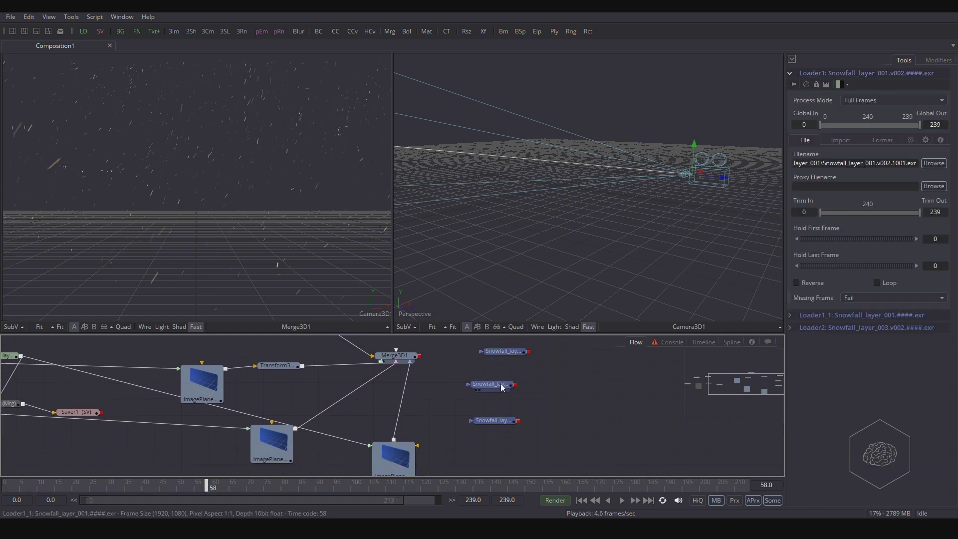
drag(511, 352, 680, 352)
Step: Add a Background node in the empty space between Merge3D1 and the spare Snowfall Loaders
drag(560, 397, 466, 405)
click(466, 406)
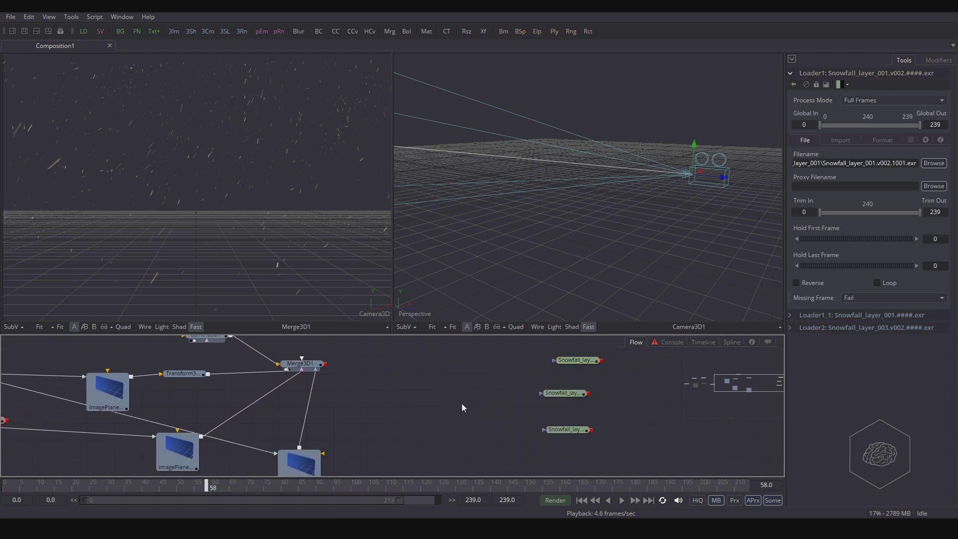
key(ctrl+space)
text(back)
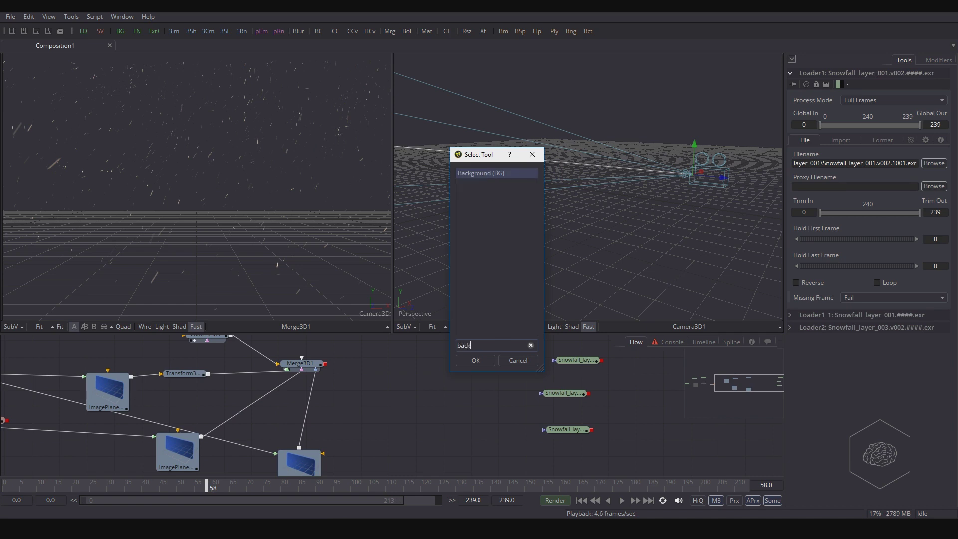
click(371, 372)
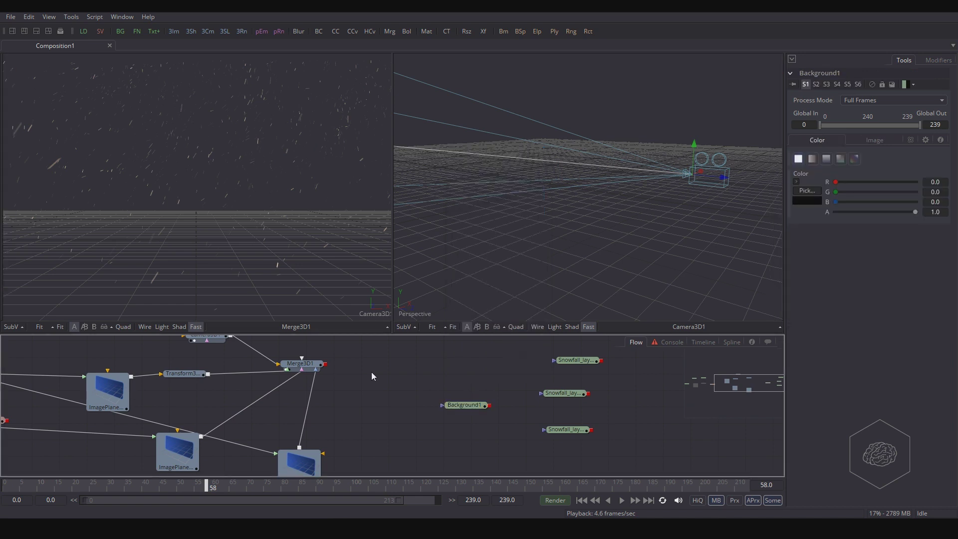
Step: Add a Renderer 3D node and feed it the Merge3D1 output
key(ctrl+space)
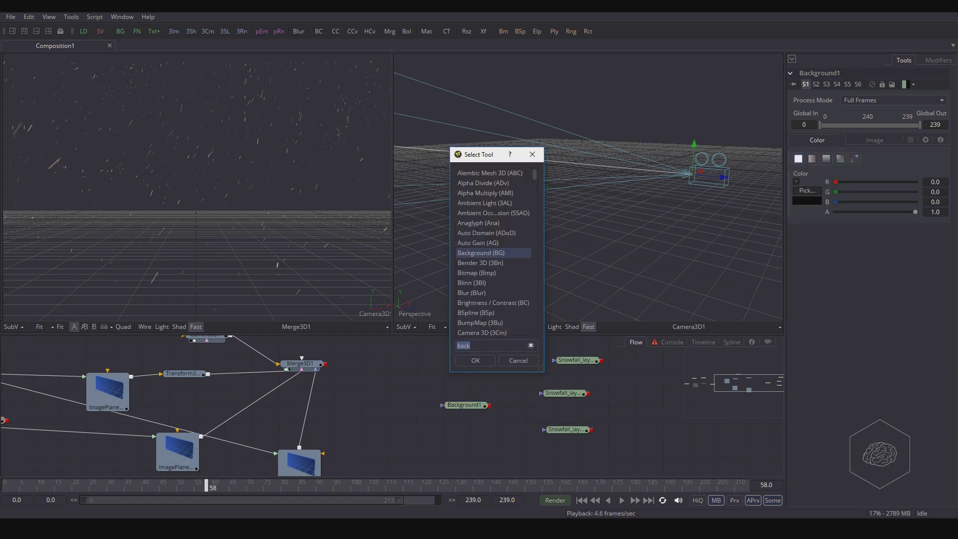
text(render)
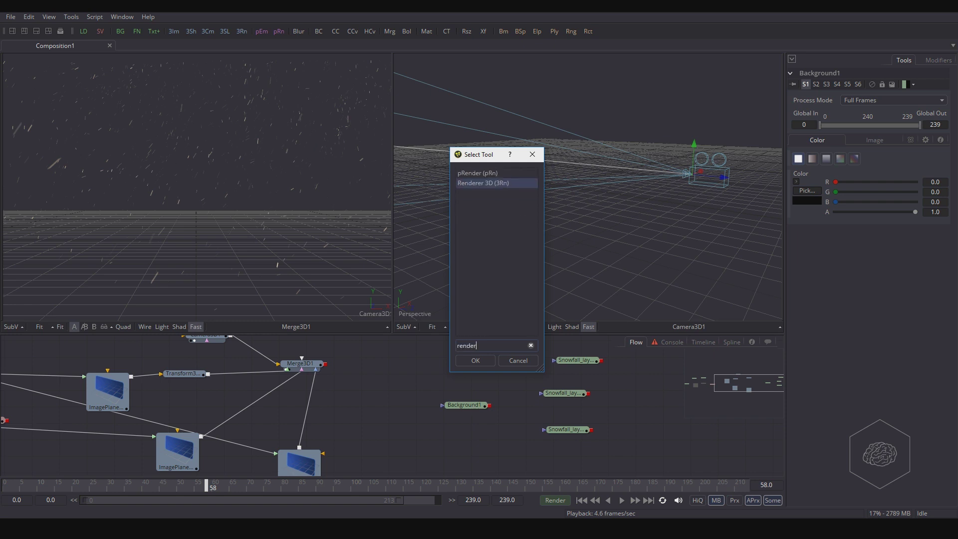
key(Return)
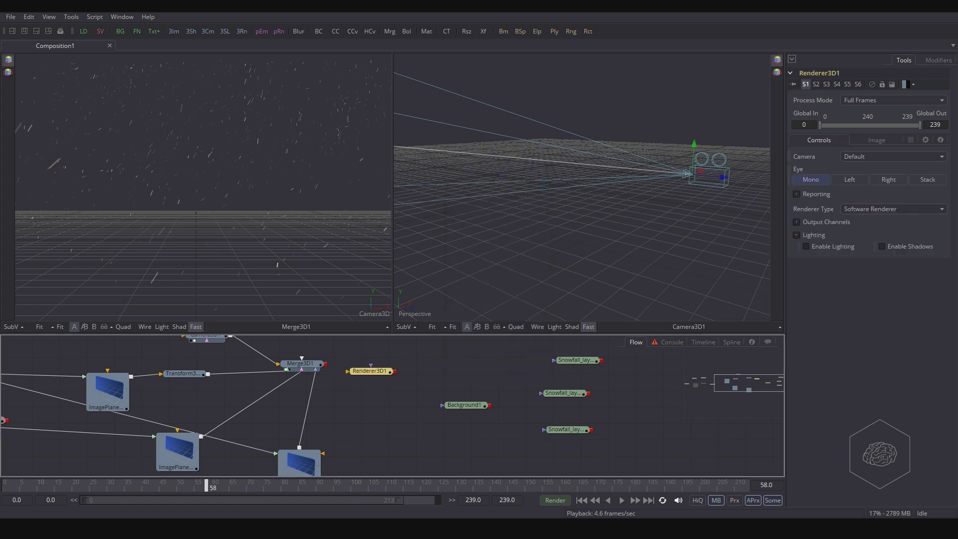
drag(325, 364, 408, 362)
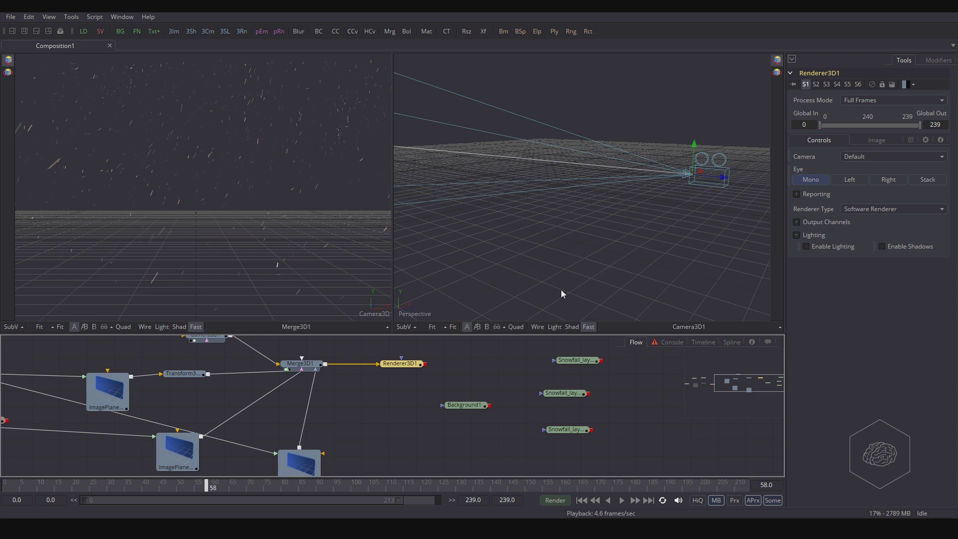
Step: Merge the Renderer3D1 output over the Background node and show the merge in the second viewer
drag(424, 363, 447, 372)
mouse_move(494, 401)
mouse_down()
mouse_move(435, 403)
mouse_move(505, 411)
mouse_move(495, 411)
mouse_up()
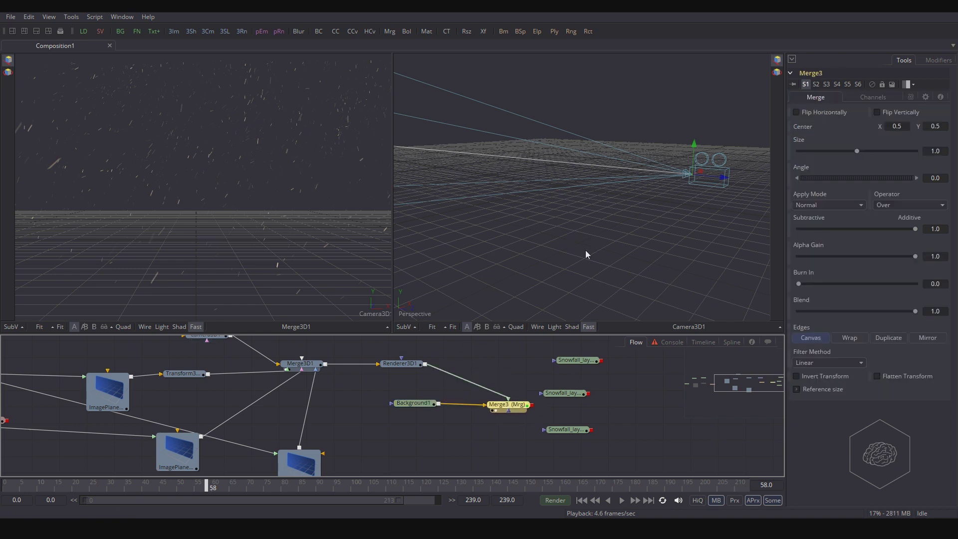
key(2)
Step: Tidy the flow by stacking the three image planes in a column and realigning the Loaders, camera and merge nodes around them
drag(387, 430, 489, 408)
scroll(503, 409, down, 2)
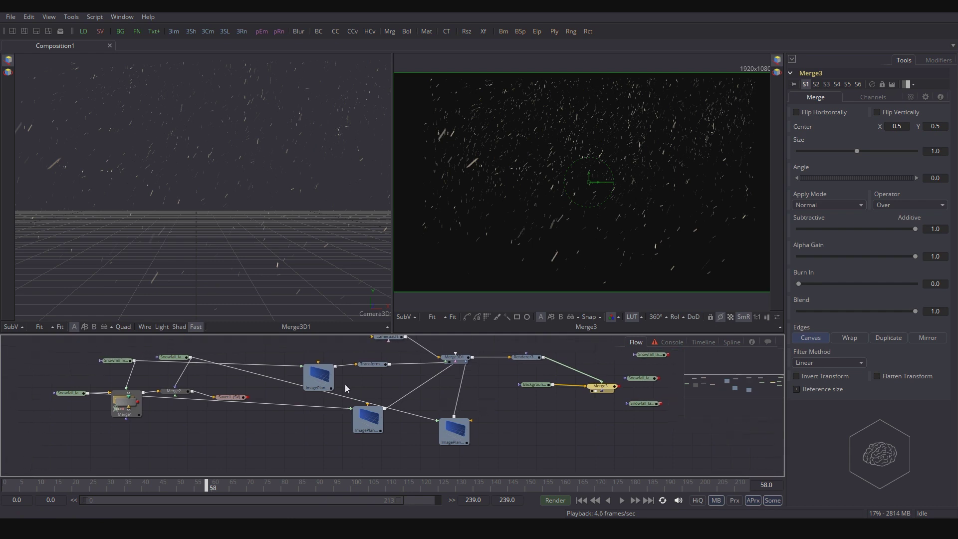
drag(332, 378, 336, 376)
drag(320, 381, 492, 402)
drag(395, 364, 353, 379)
click(372, 361)
drag(439, 382, 314, 365)
drag(520, 455, 394, 367)
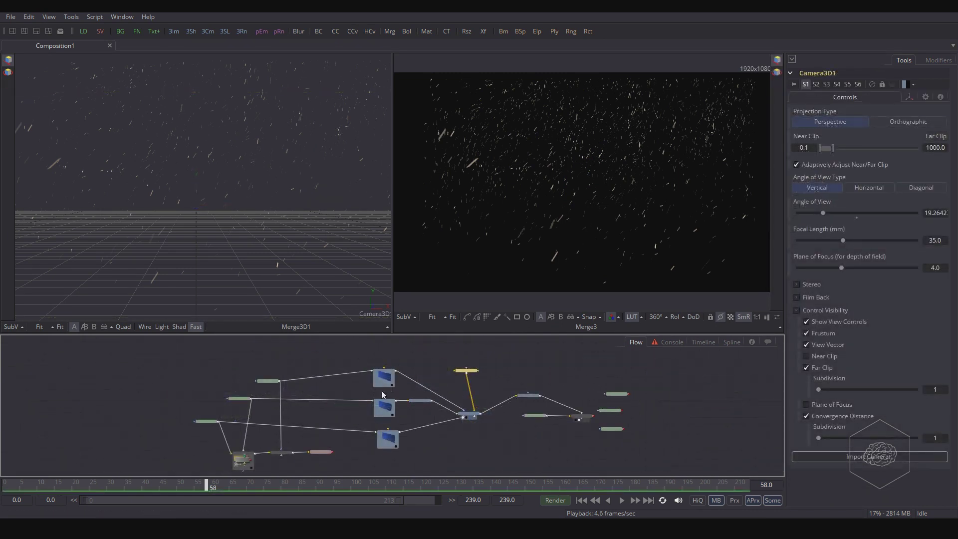
Step: Select the ImagePlane3D1_1_1 node and switch the Merge3D1 viewer from Camera3D1 to the Perspective view
click(383, 378)
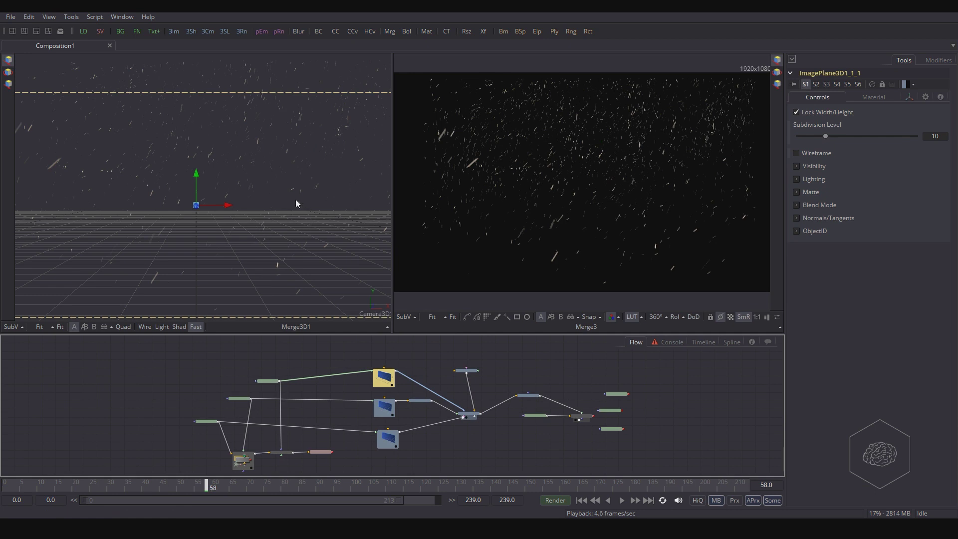
click(197, 185)
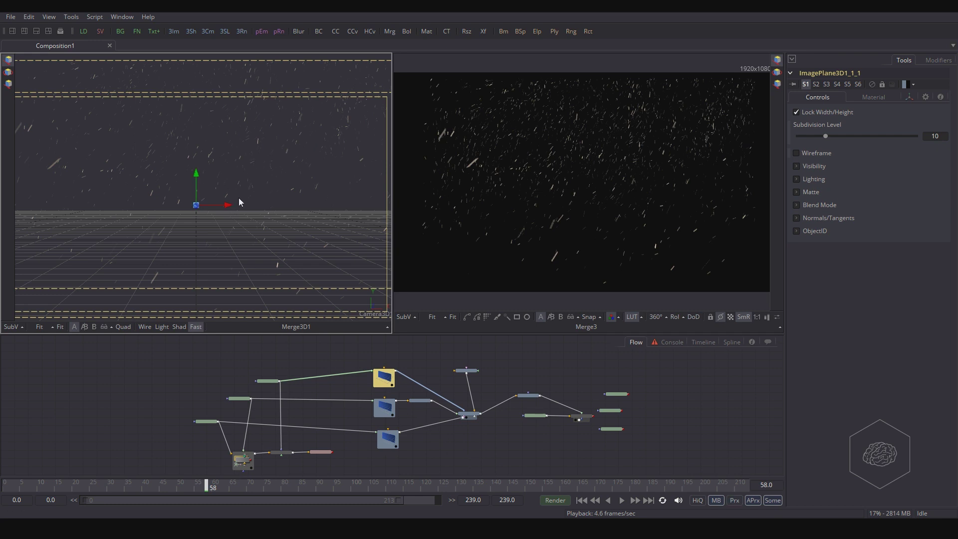
right_click(373, 315)
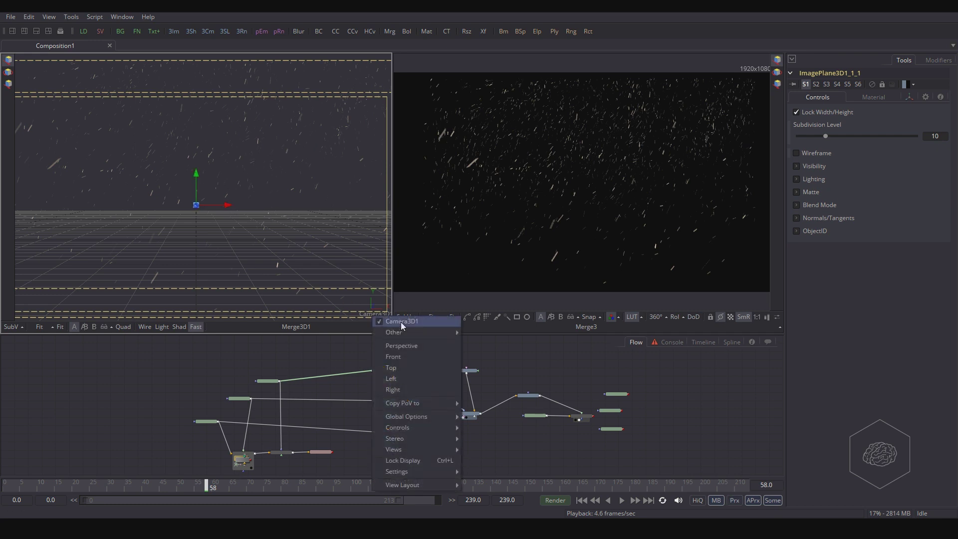
click(406, 343)
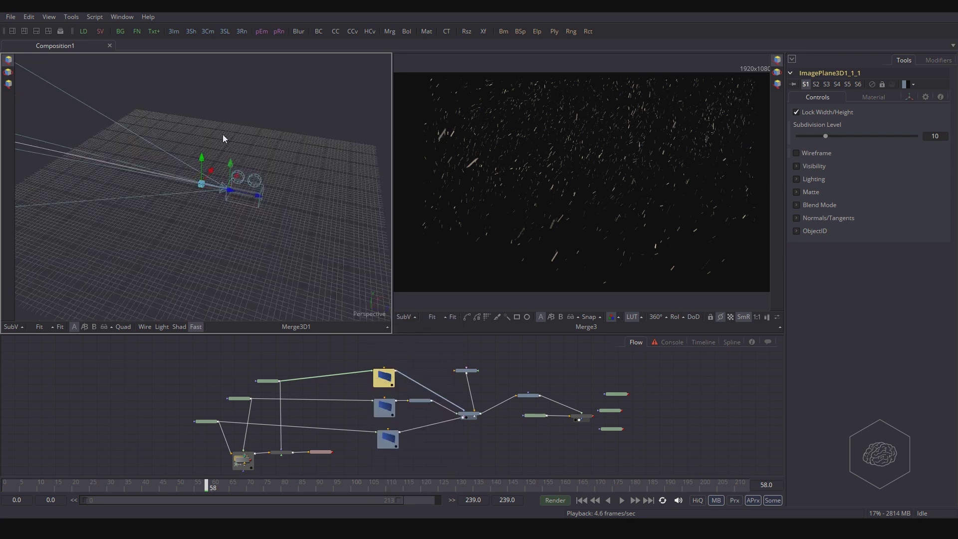
scroll(196, 193, up, 6)
scroll(202, 183, down, 4)
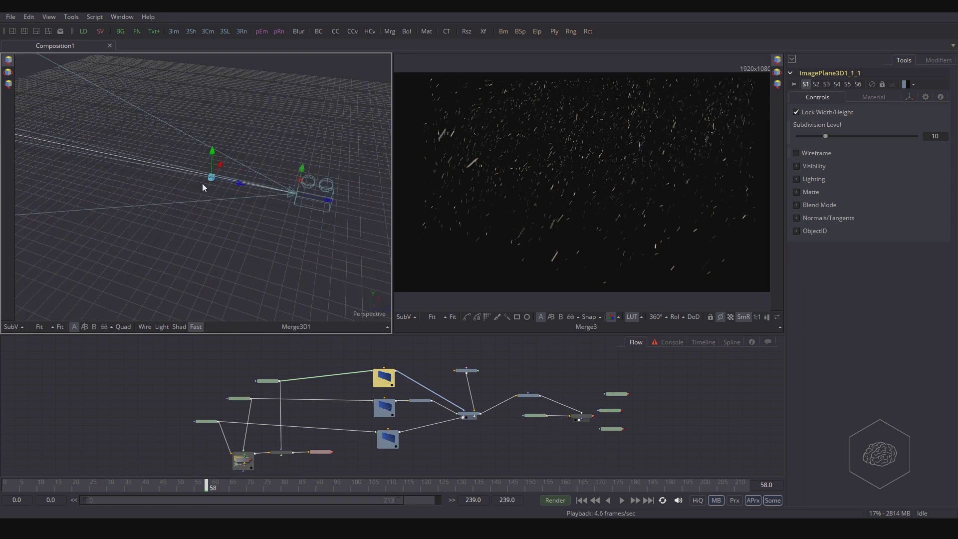
Step: Raise the ImagePlane3D1_1_1 plane slightly in the Perspective view
scroll(201, 181, up, 4)
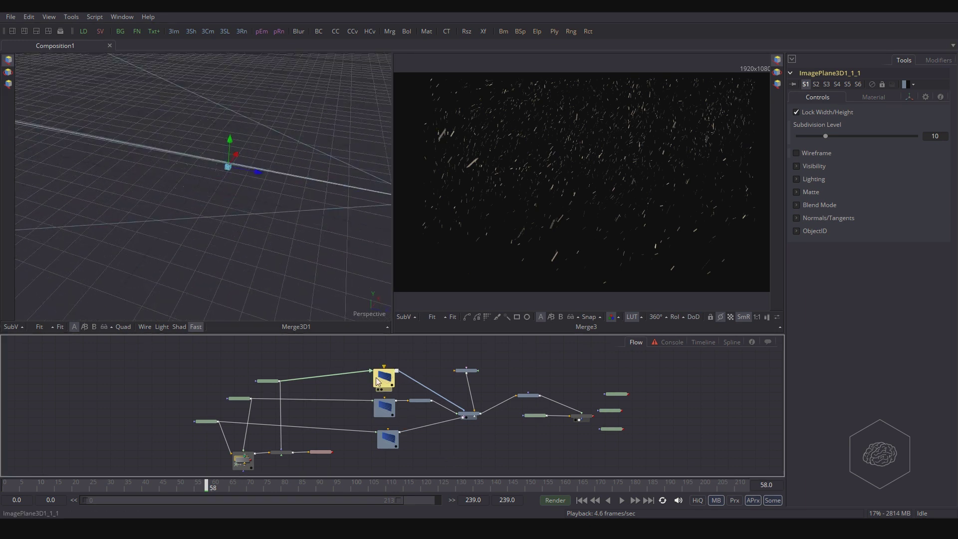
drag(230, 146, 236, 143)
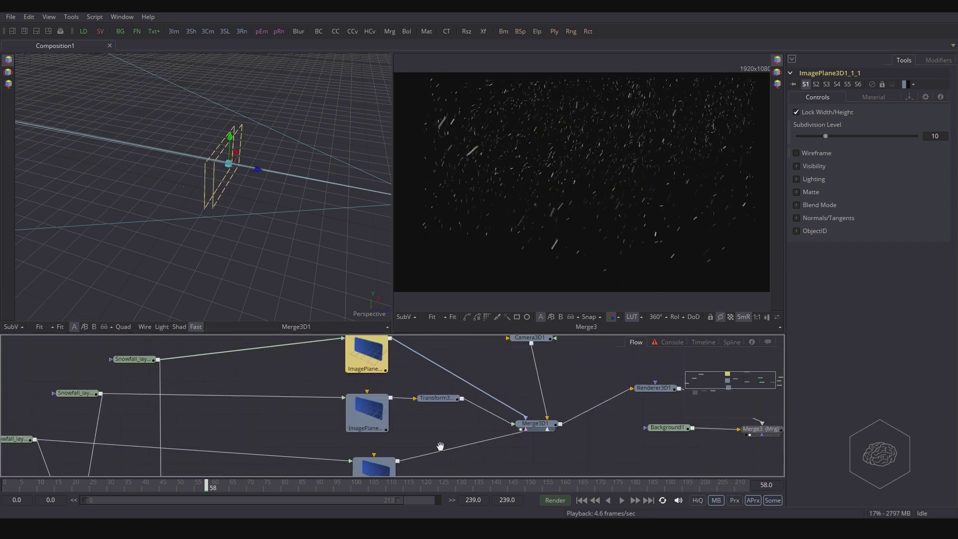
Step: Duplicate the Transform3D1 node and insert the copy between ImagePlane3D1_1_1 and Merge3D1
click(418, 412)
key(ctrl+c)
key(ctrl+v)
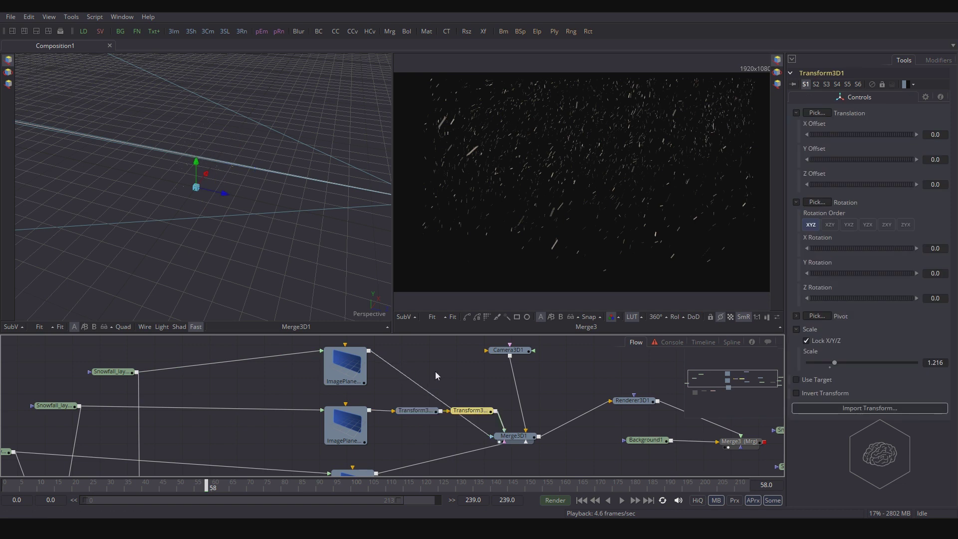
drag(465, 406, 449, 369)
drag(475, 409, 437, 356)
drag(417, 406, 505, 433)
click(434, 370)
mouse_move(433, 357)
mouse_down()
mouse_move(411, 378)
mouse_move(431, 374)
mouse_up()
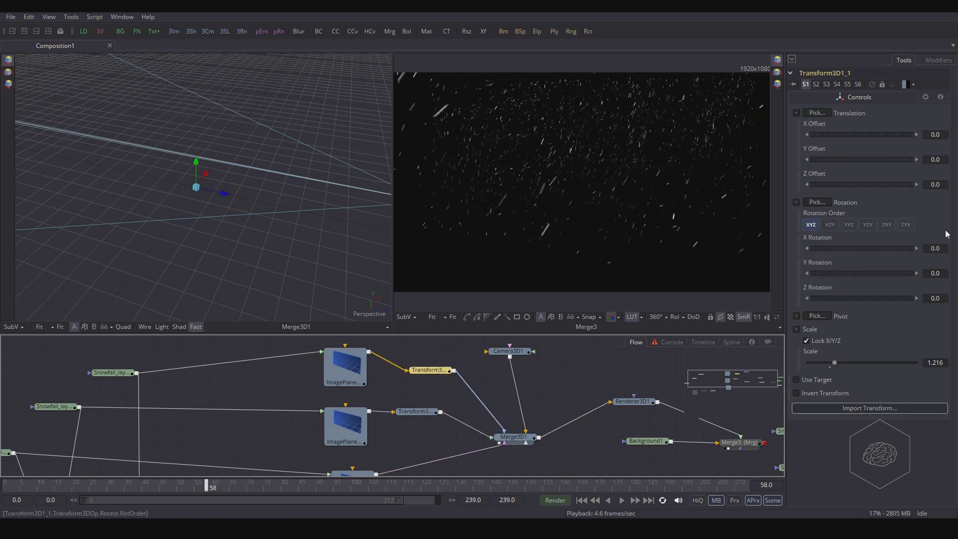
Step: Set the scale of Transform3D1_1 to about 1.286 and lower the ImagePlane3D1_1_1 plane slightly
drag(834, 362, 836, 359)
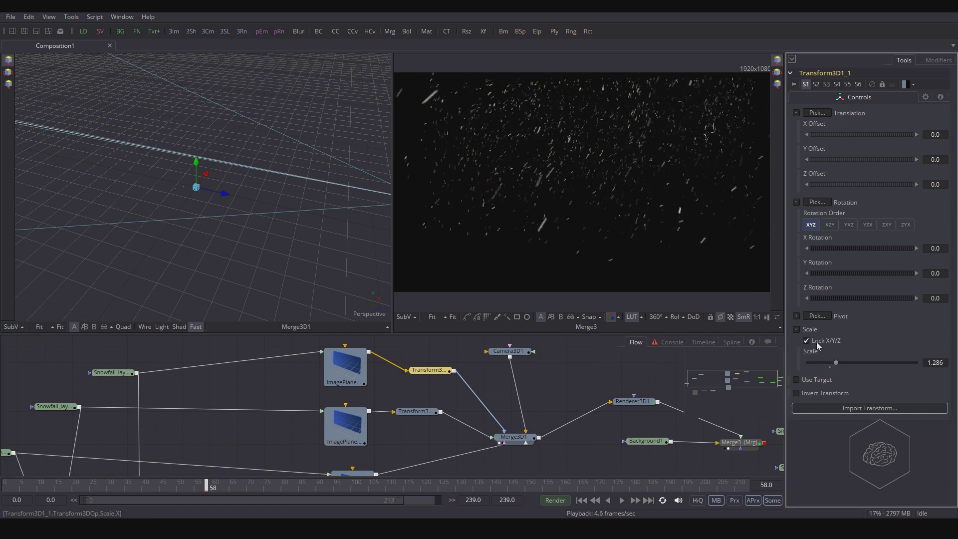
click(199, 173)
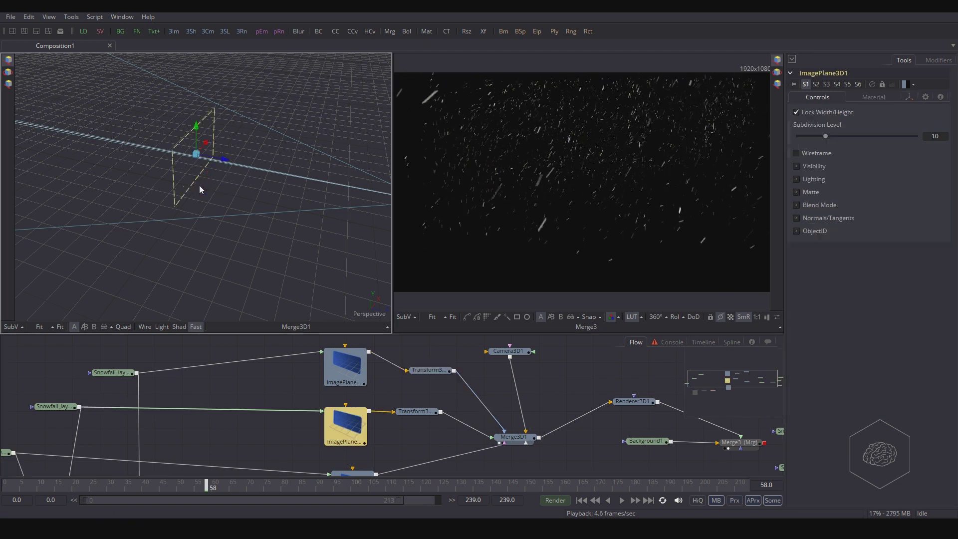
click(336, 368)
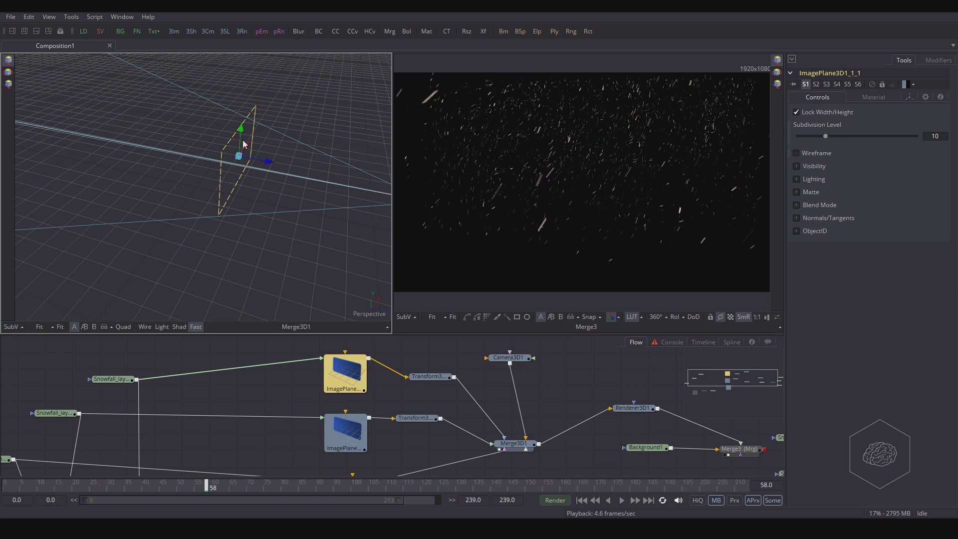
mouse_move(241, 129)
mouse_down()
mouse_move(246, 146)
mouse_move(244, 137)
mouse_up()
Step: Set the scale of the Transform3D1 node behind ImagePlane3D1 to about 1.449
drag(376, 393, 237, 368)
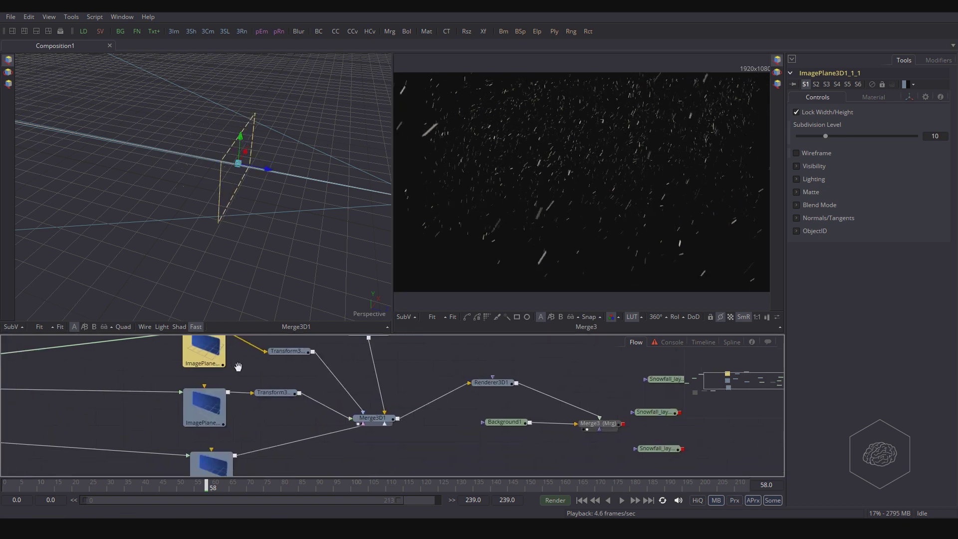
drag(258, 429, 258, 406)
click(209, 382)
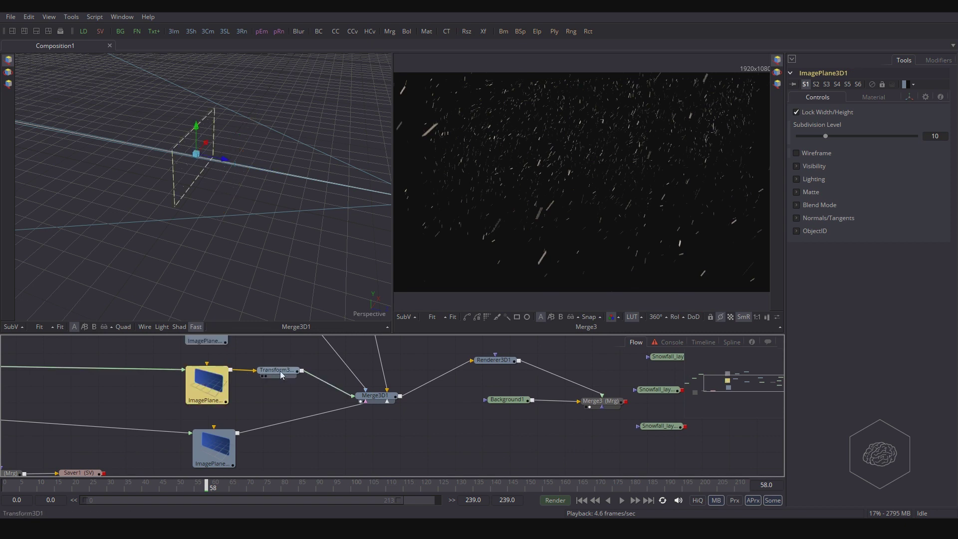
click(280, 370)
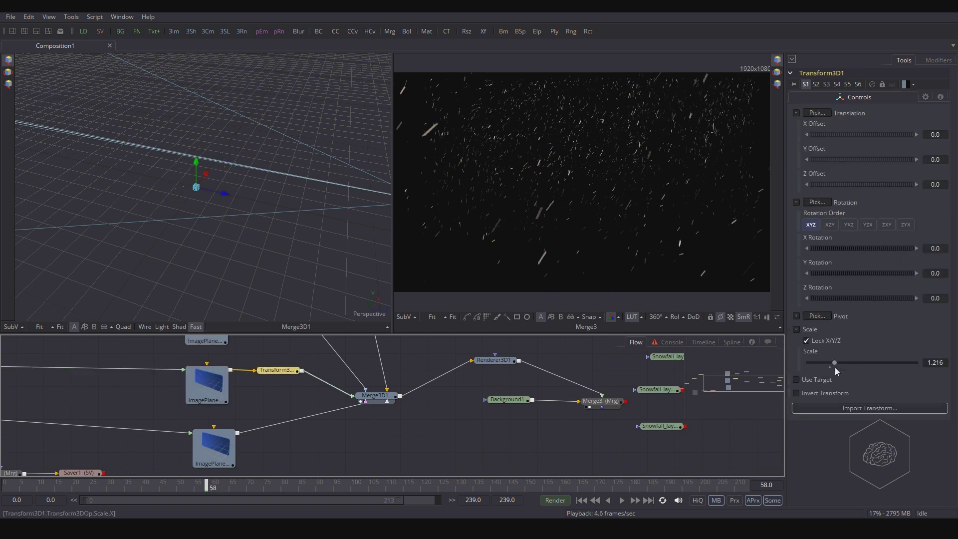
drag(835, 362, 841, 355)
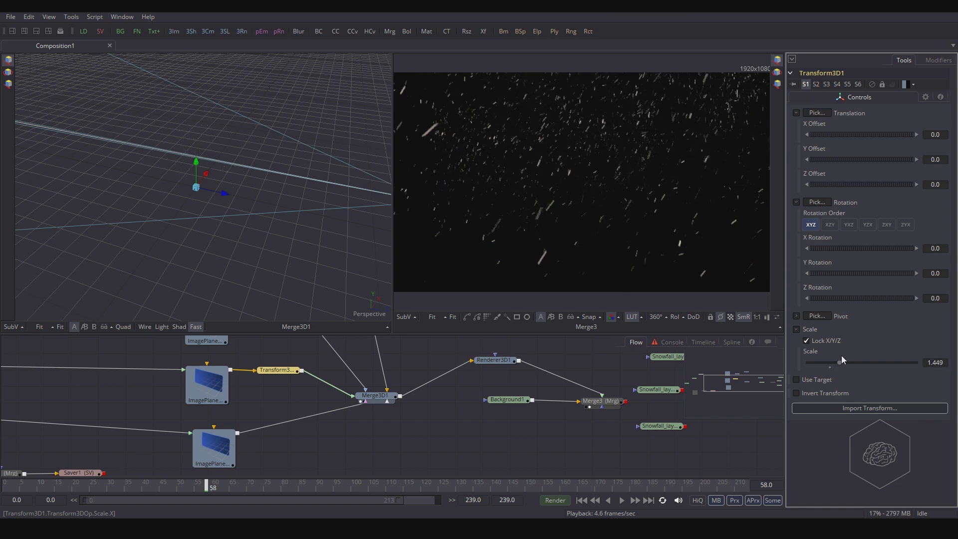
Step: Push the ImagePlane3D1_1 plane farther back from the camera along its Z axis
scroll(247, 423, down, 3)
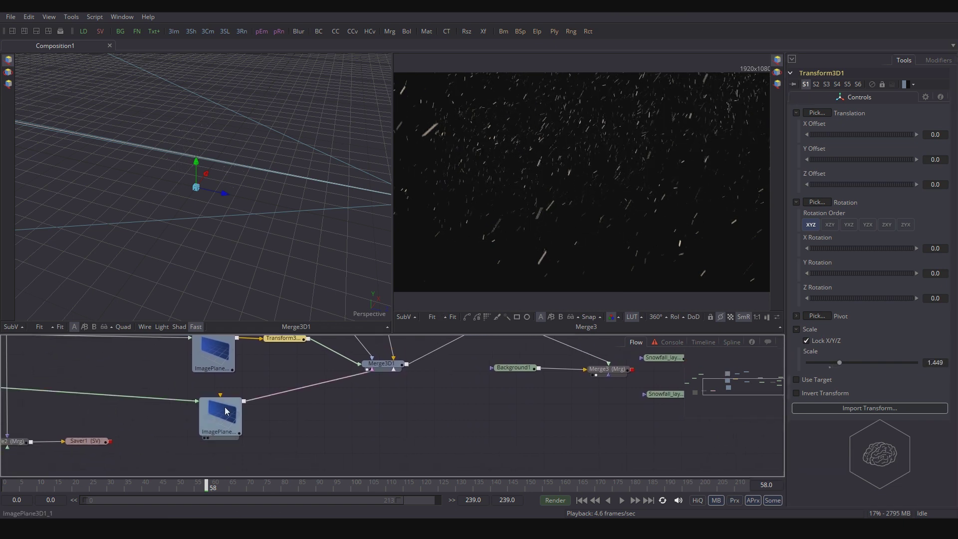
click(222, 414)
drag(250, 172, 148, 173)
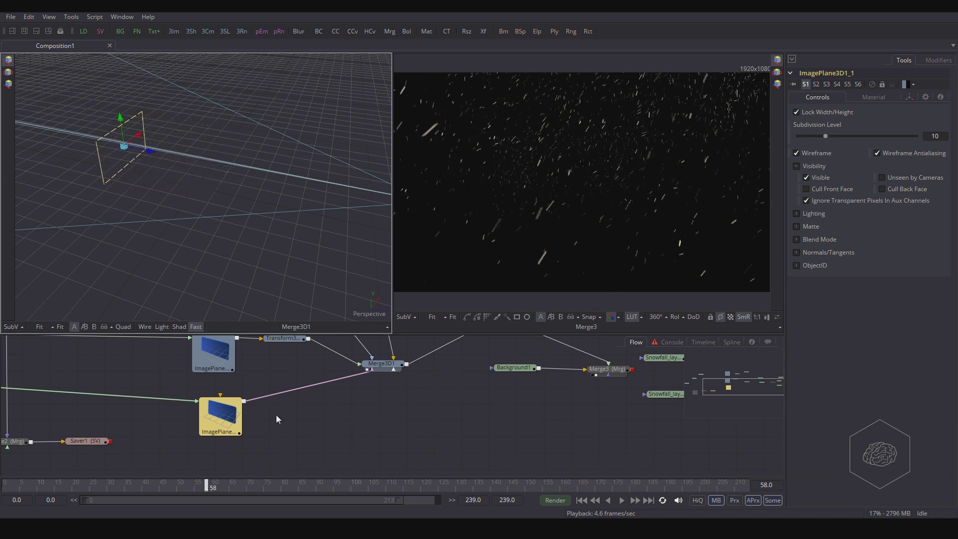
Step: Add a Transform 3D node and insert it between ImagePlane3D1_1 and Merge3D1
drag(302, 428, 344, 432)
click(344, 432)
key(shift+space)
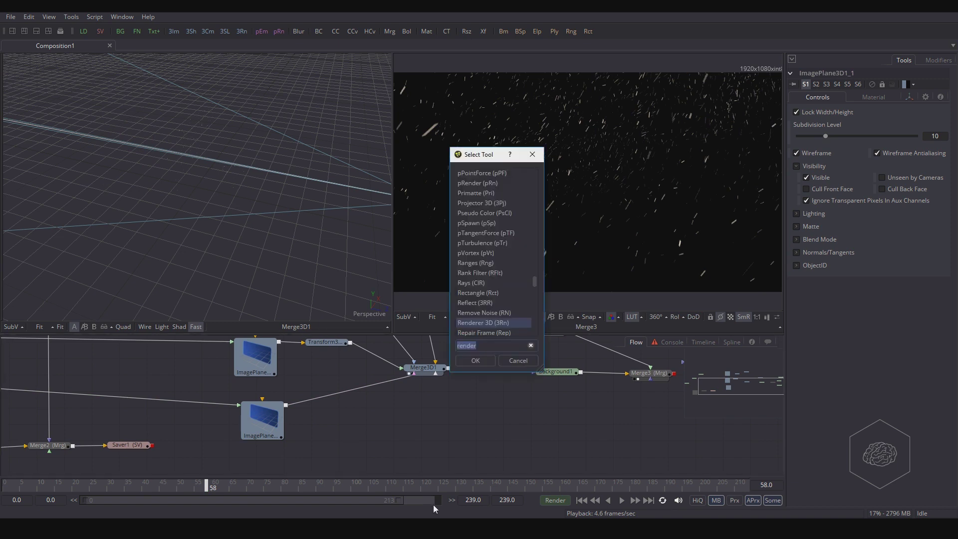
text(3xf)
key(Return)
drag(343, 431, 329, 395)
Step: Enlarge the far snow plane through the scale of Transform3D2 and reposition ImagePlane3D1_1 in the Perspective view
drag(829, 362, 858, 362)
click(207, 167)
click(276, 428)
drag(25, 73, 49, 110)
click(330, 410)
drag(862, 362, 914, 363)
click(263, 433)
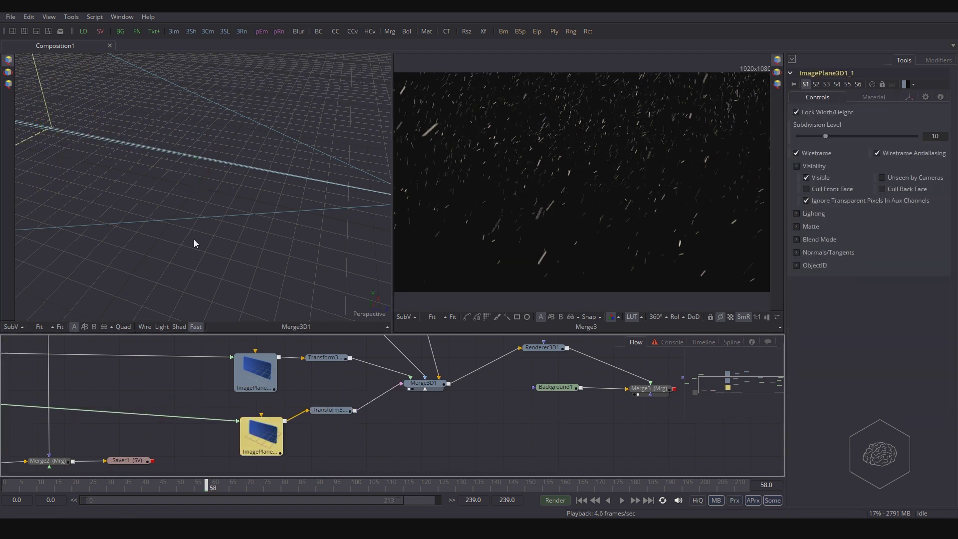
Step: Select the camera, image plane, transform and Merge3D1 nodes together to examine their arrangement in the 3D scene
scroll(193, 238, down, 4)
scroll(651, 171, down, 1)
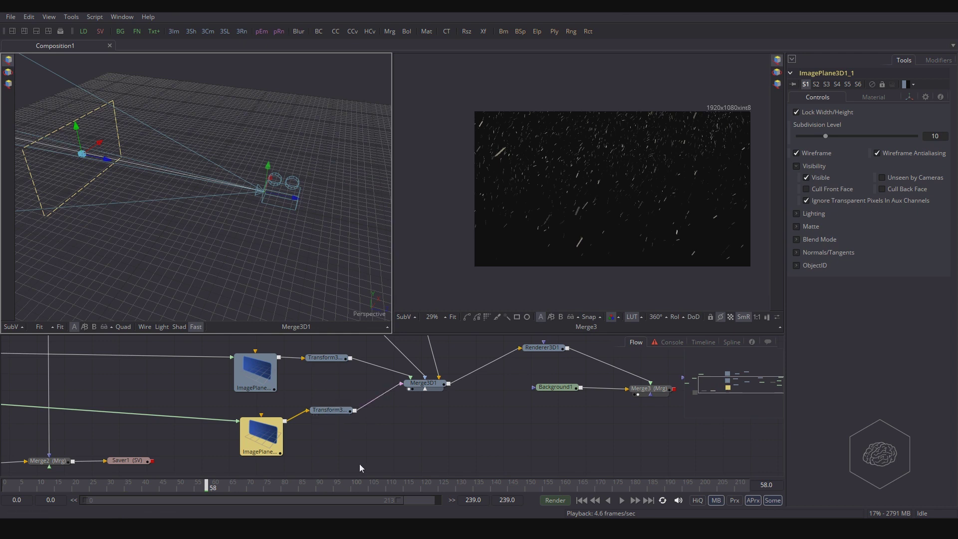
key(ctrl+f)
drag(421, 352, 285, 462)
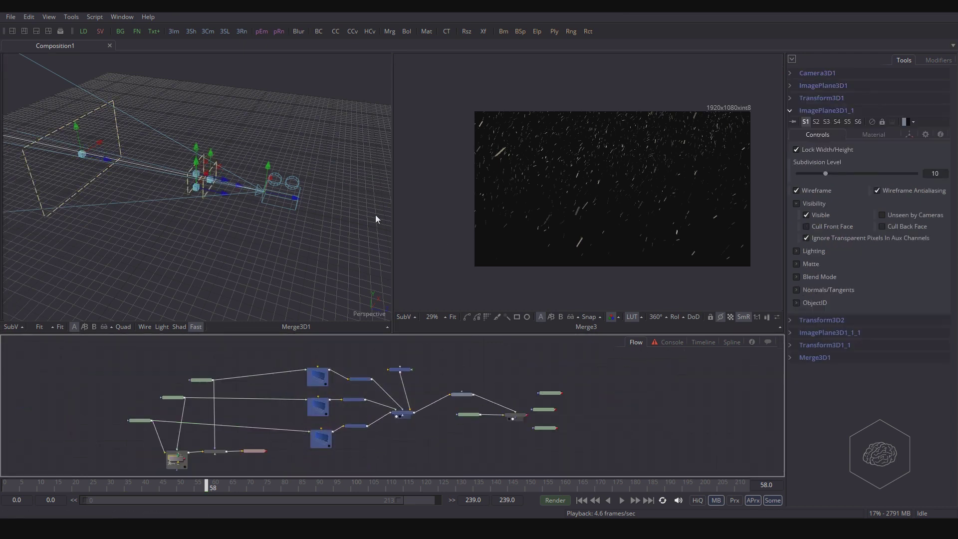
click(507, 453)
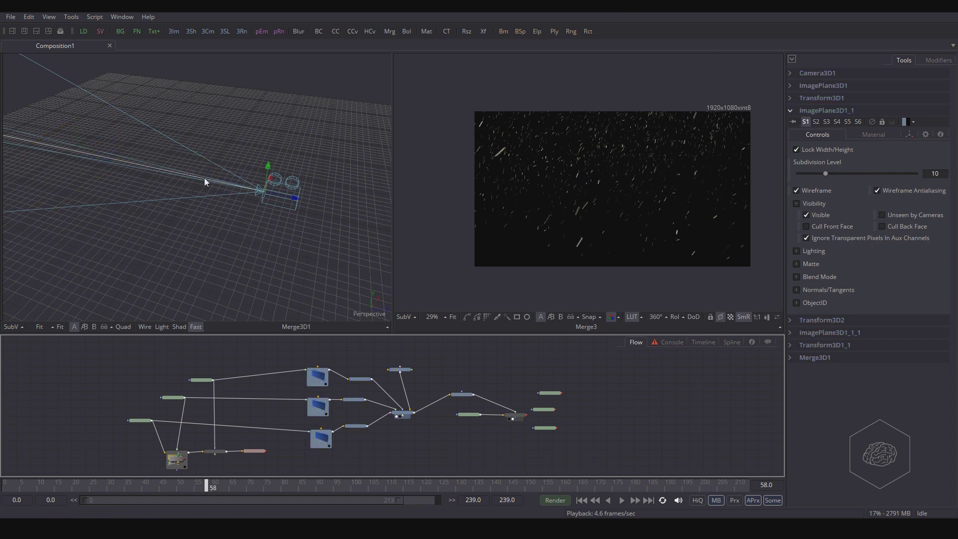
Step: Add a Cube 3D node from the detached list of 3D tools, then close that list
key(ctrl+space)
click(524, 360)
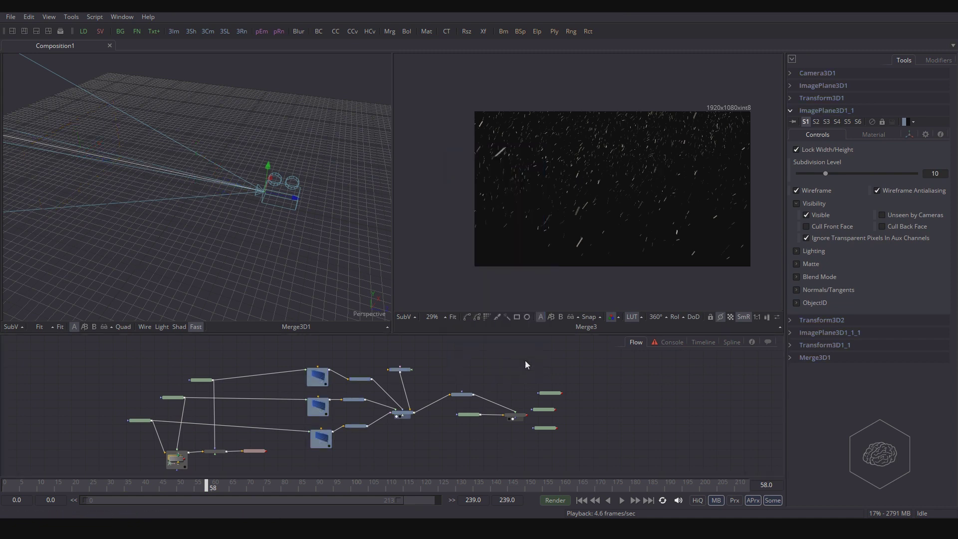
click(71, 17)
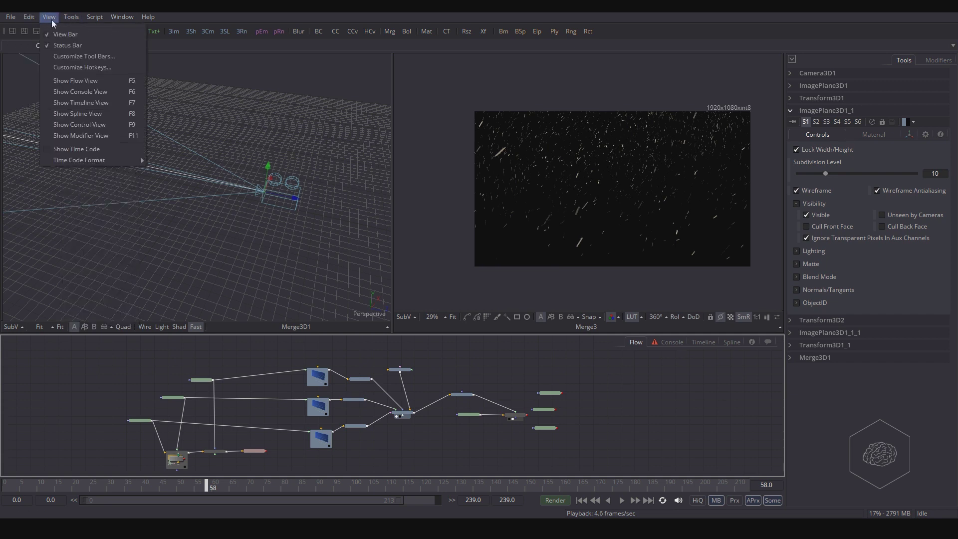
mouse_move(91, 34)
click(165, 31)
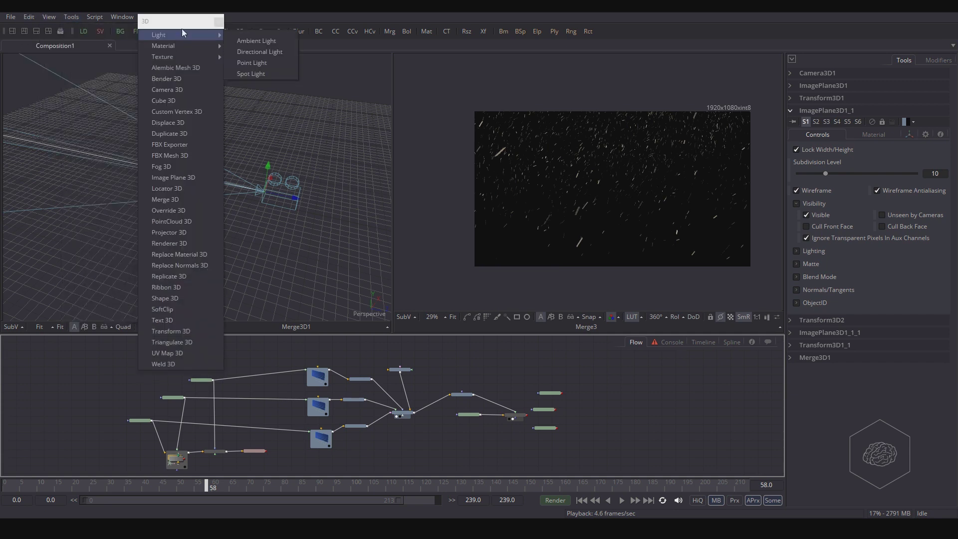
mouse_move(183, 35)
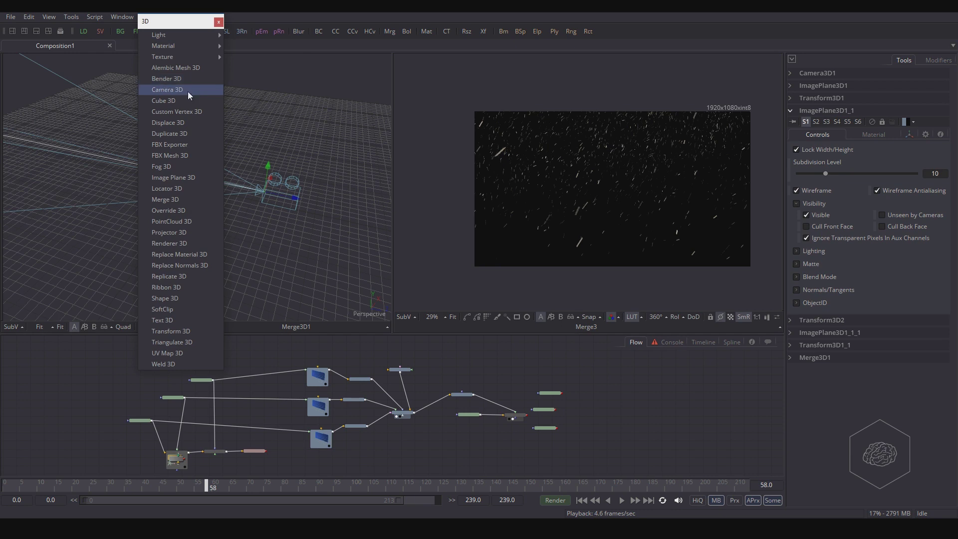
click(176, 101)
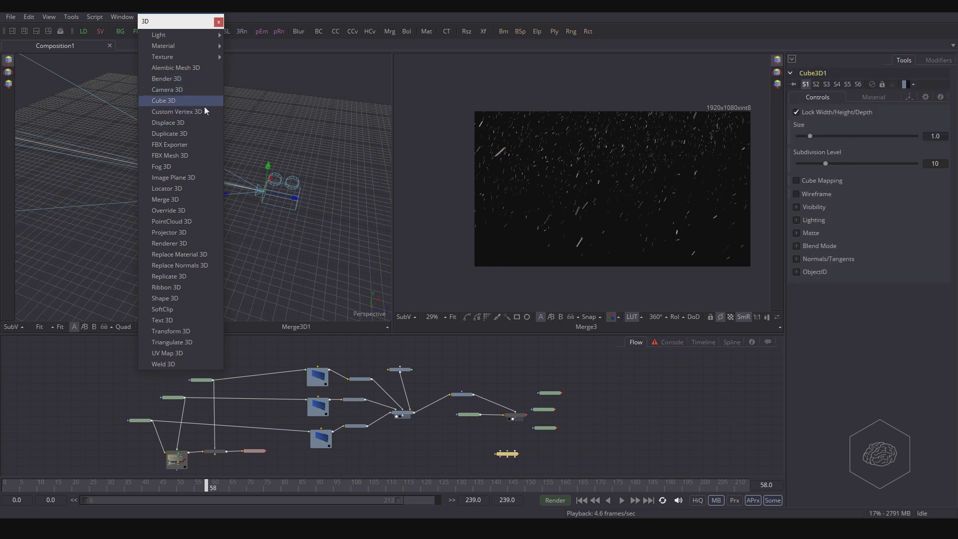
click(486, 447)
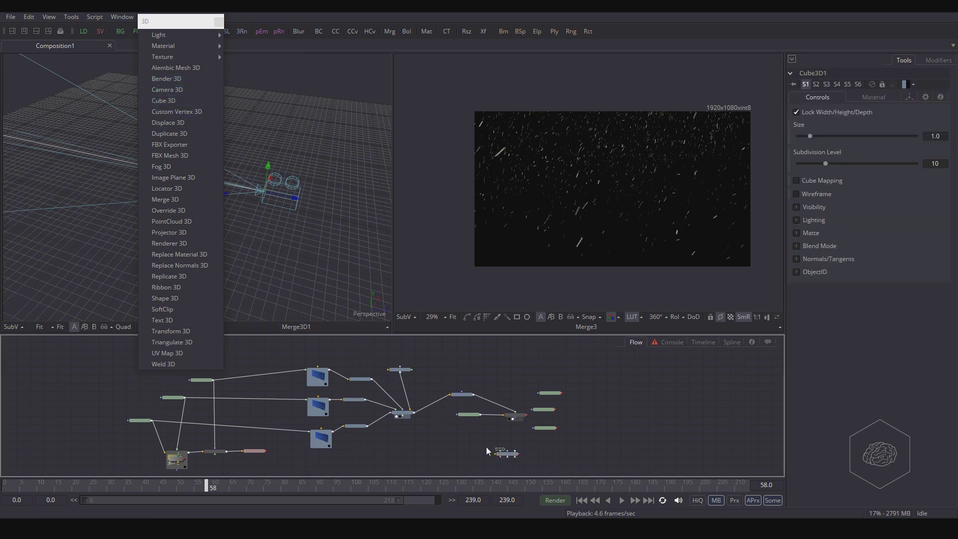
click(218, 22)
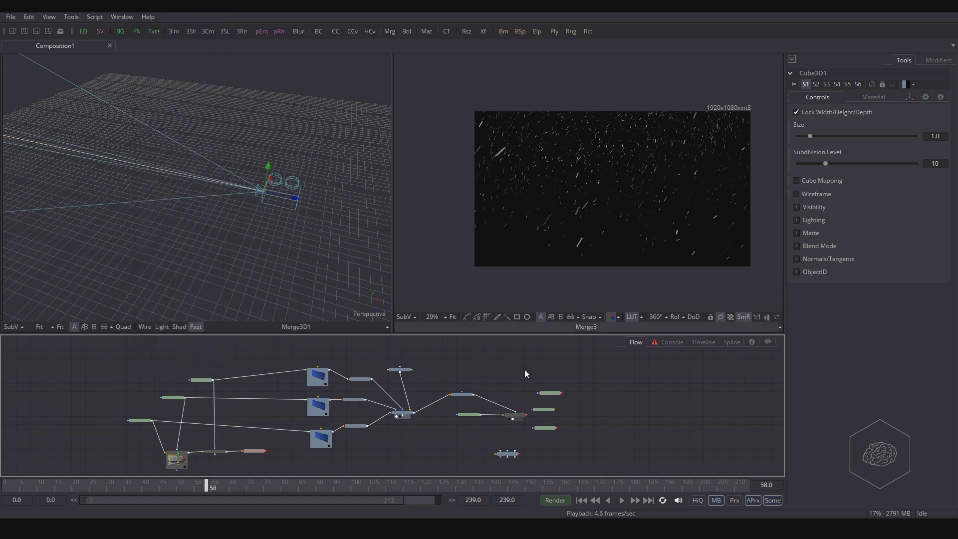
Step: Place the Cube3D1 node below Merge3D1 and connect its output to Merge3D1
scroll(512, 483, up, 2)
scroll(505, 465, up, 3)
scroll(515, 444, down, 2)
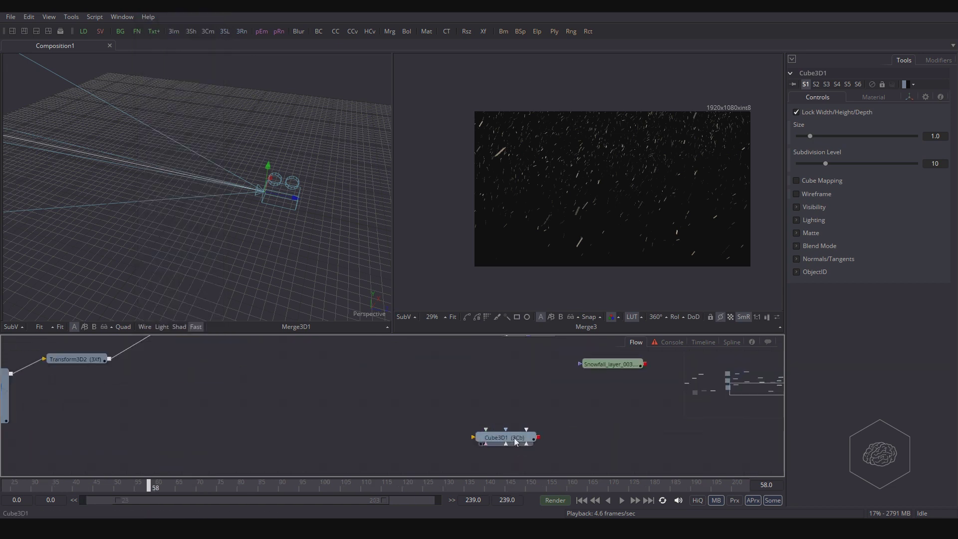
drag(514, 438, 269, 421)
scroll(344, 406, down, 3)
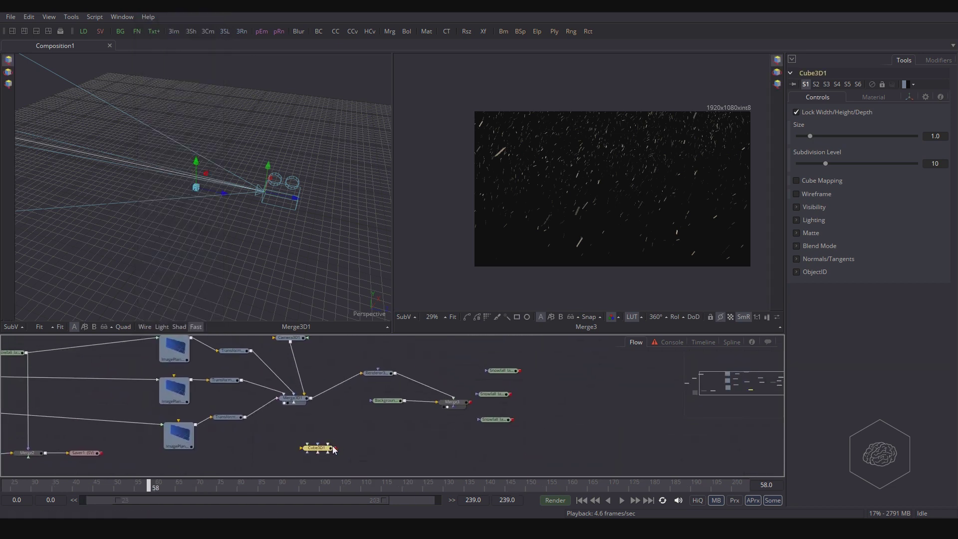
drag(336, 448, 295, 399)
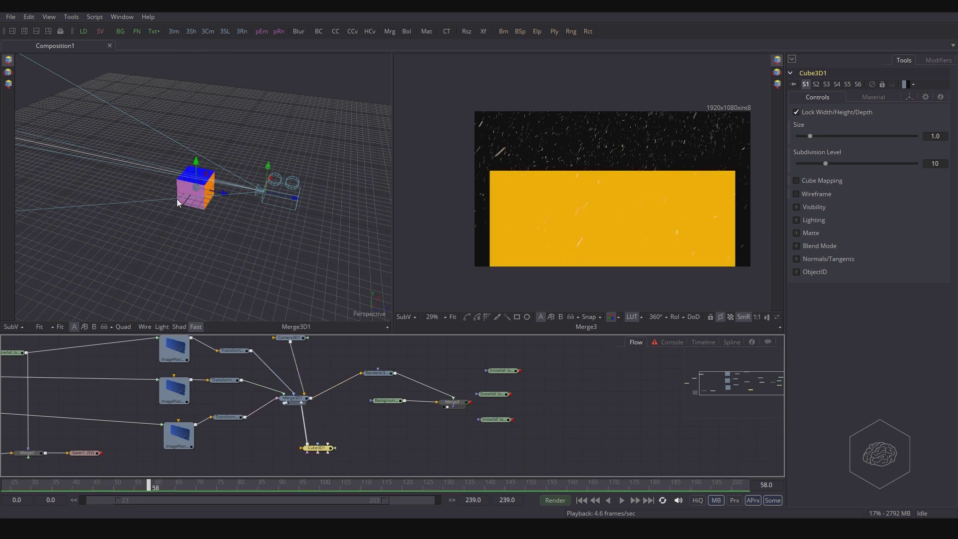
Step: Select the cube and push it back along Z, away from the camera and near the far image plane
click(185, 187)
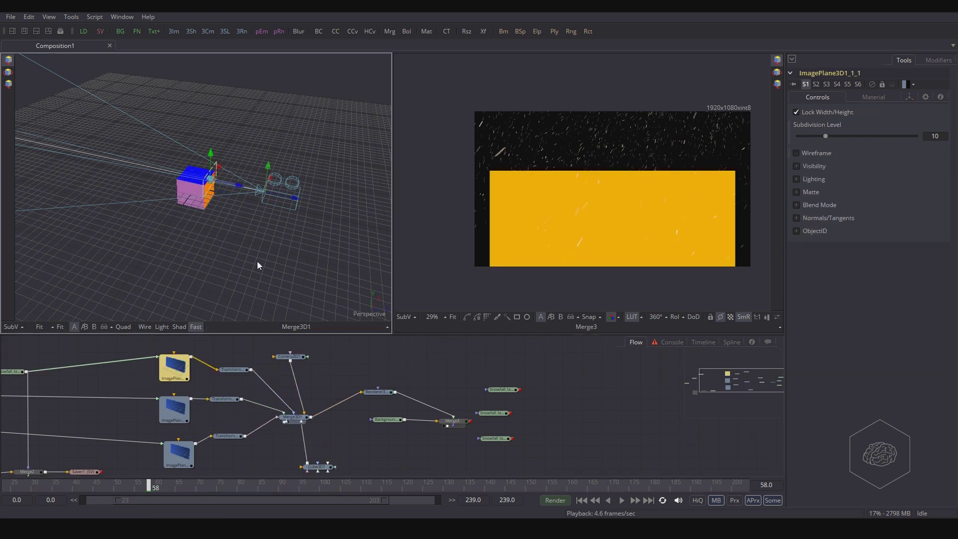
drag(343, 442, 325, 468)
scroll(208, 198, up, 2)
click(213, 192)
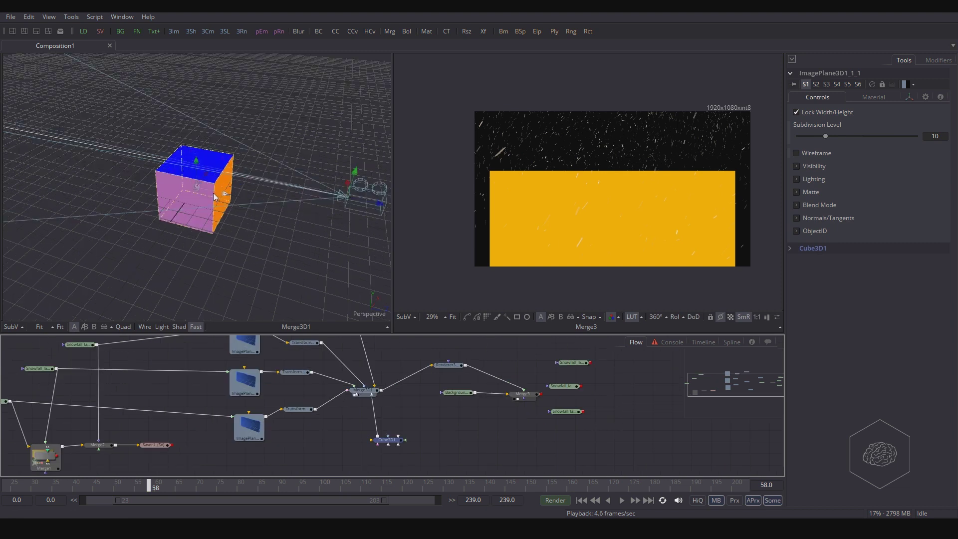
drag(399, 436, 378, 474)
drag(223, 193, 65, 167)
scroll(282, 199, down, 1)
scroll(282, 198, down, 2)
Step: Select the cube again, nudge it slightly along Z and raise it a little
click(131, 176)
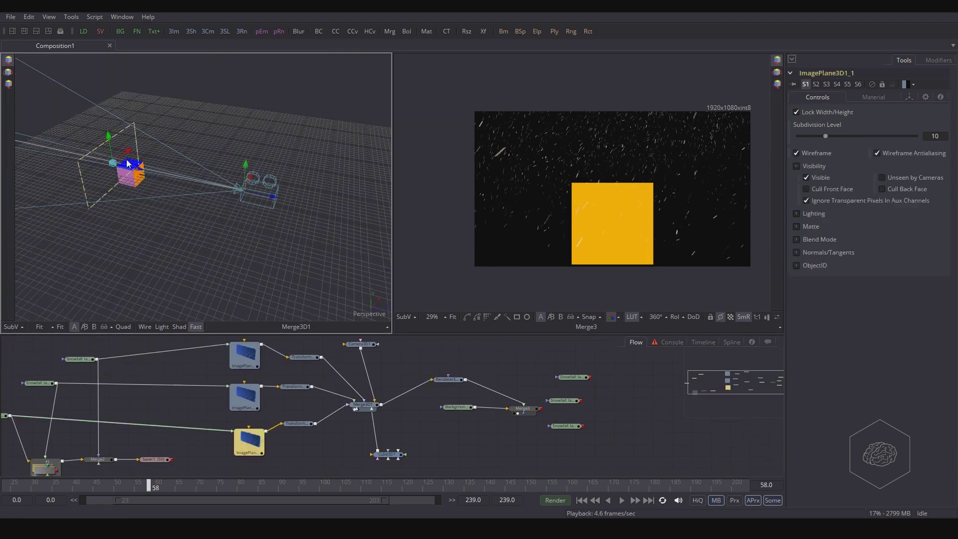
click(133, 174)
drag(156, 179, 162, 179)
drag(132, 150, 133, 143)
Step: Rotate the cube about its vertical axis and tilt it so three faces show in the render
key(w)
drag(163, 201, 194, 183)
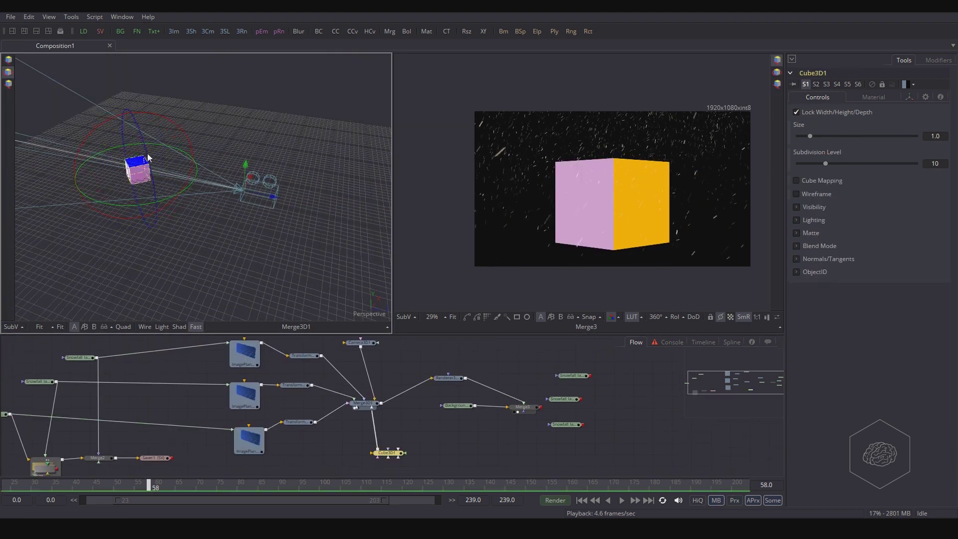
drag(148, 156, 153, 175)
scroll(593, 403, up, 3)
click(511, 447)
Step: Select the three image plane nodes to examine how the snow layers sit around the cube in depth
scroll(511, 447, down, 4)
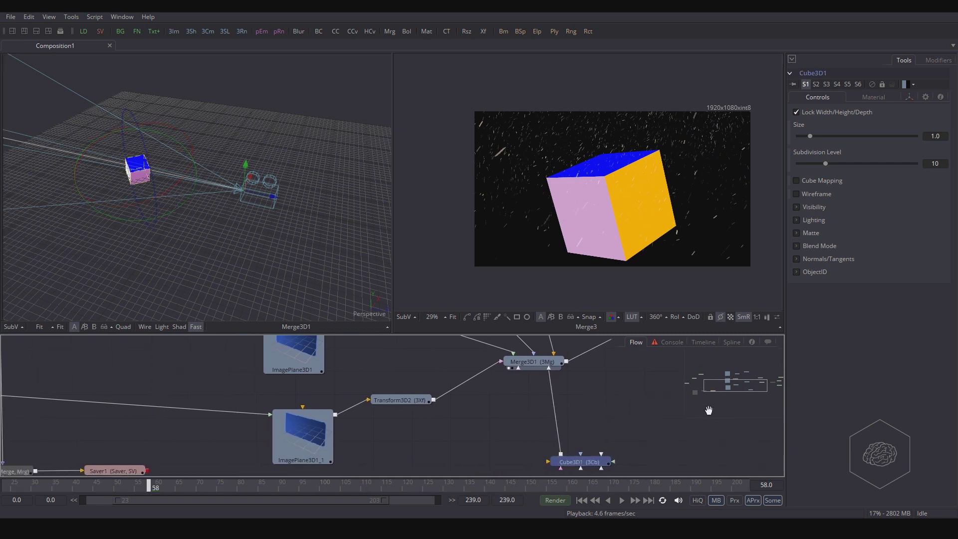
scroll(472, 400, down, 3)
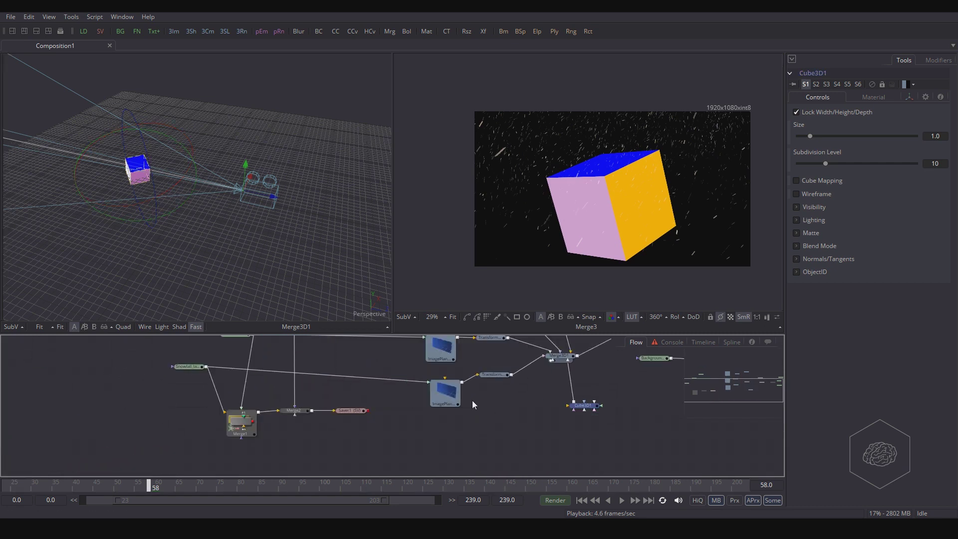
drag(507, 349, 462, 468)
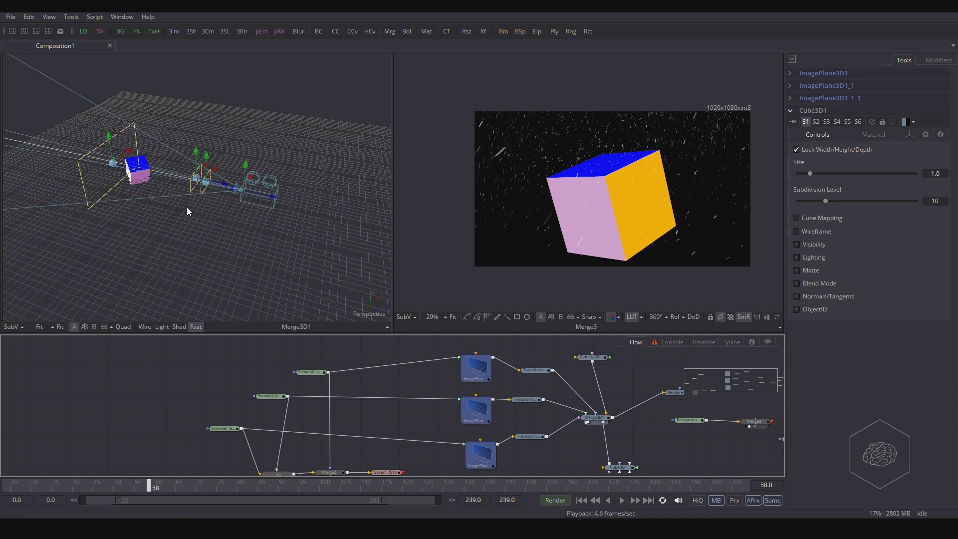
drag(416, 404, 359, 389)
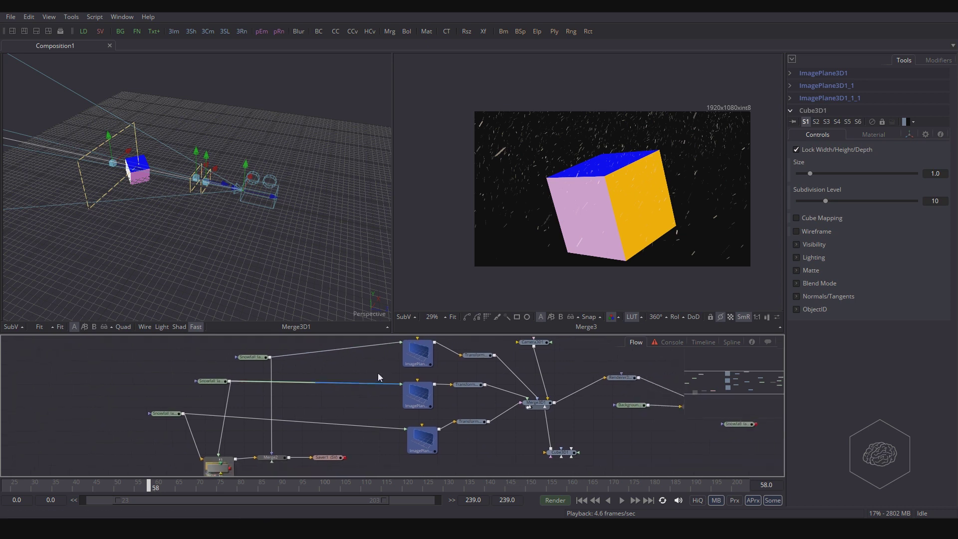
scroll(482, 397, down, 2)
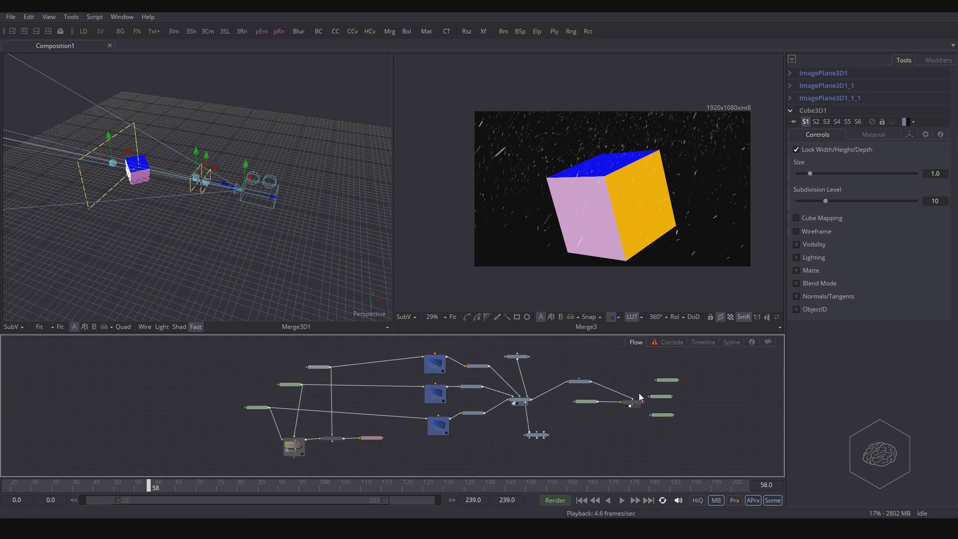
Step: Select the snowfall Loaders, Merge1, Merge2 and Saver1 to review the 2D compositing branch of the flow
drag(644, 454, 732, 428)
drag(548, 441, 558, 435)
drag(486, 466, 358, 359)
scroll(471, 445, up, 4)
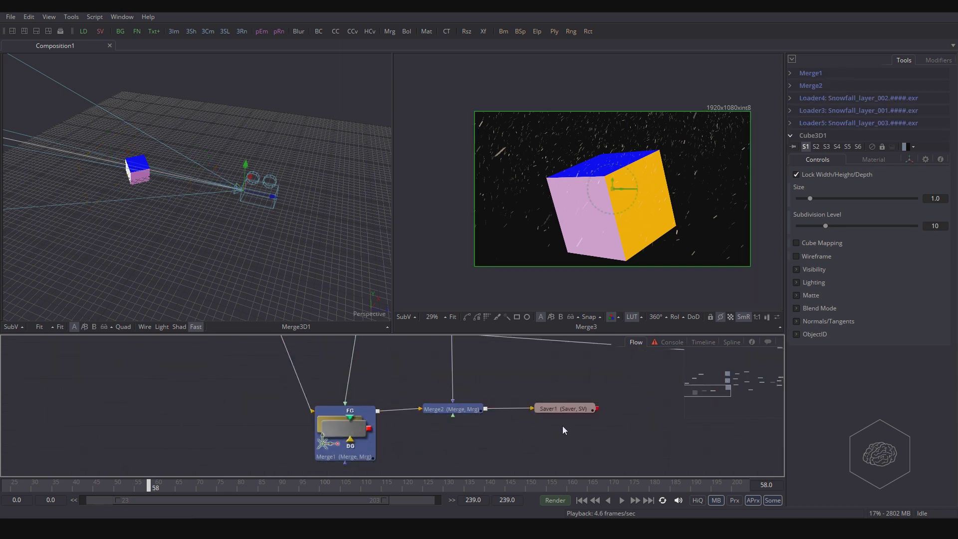
drag(592, 421, 415, 423)
drag(446, 379, 350, 427)
drag(537, 435, 443, 434)
scroll(424, 429, down, 4)
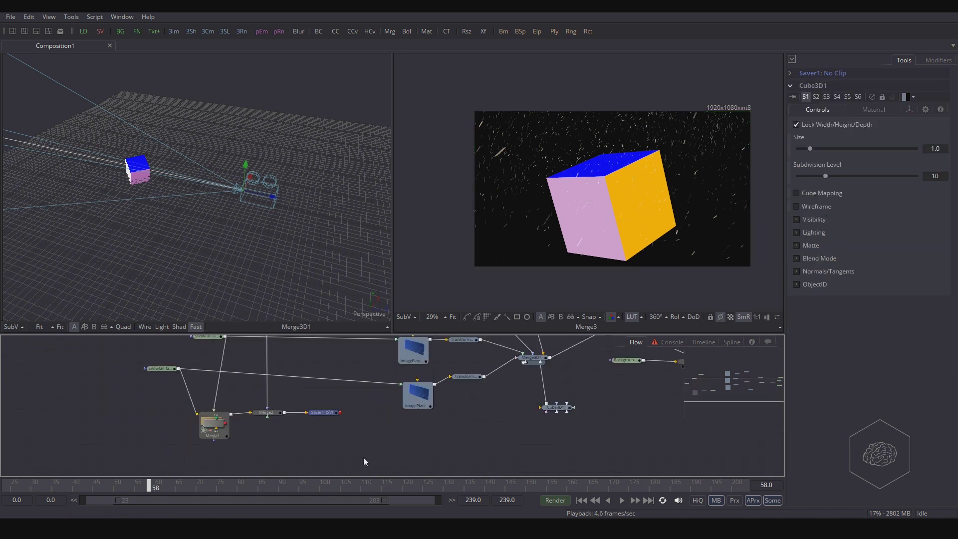
drag(658, 386, 593, 406)
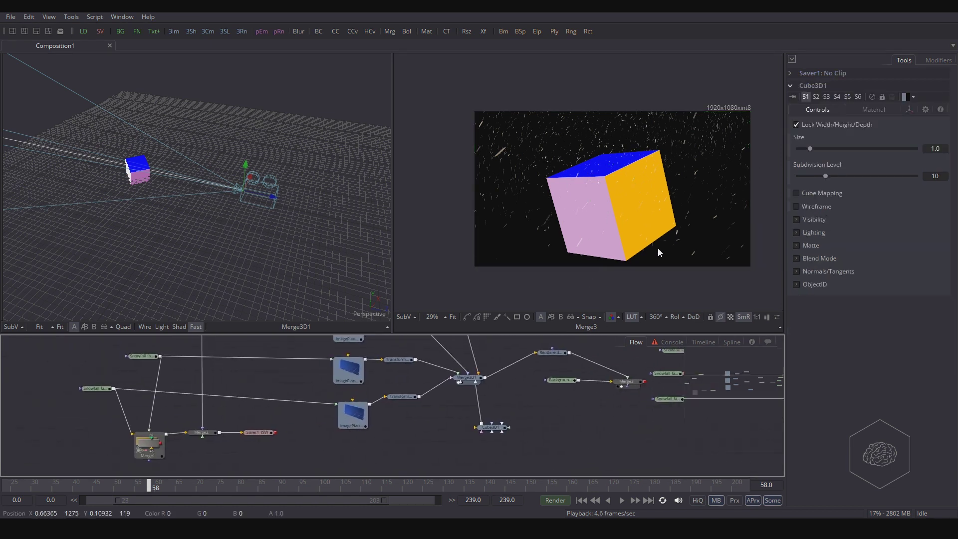